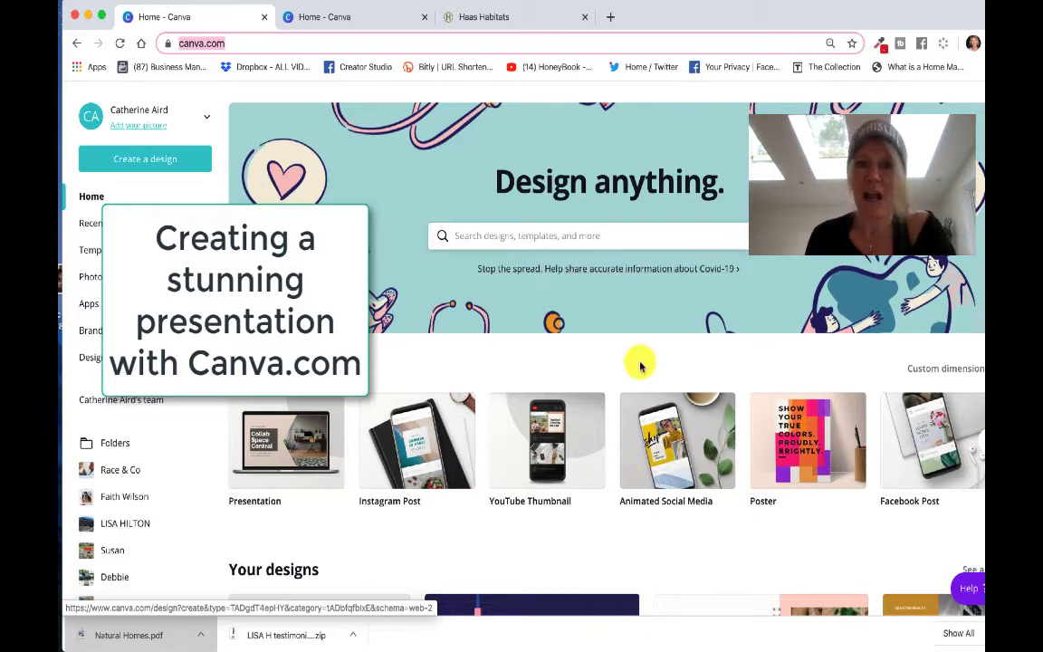
- Create a new blank presentation design from the Canva home page
scroll(625, 466, down, 3)
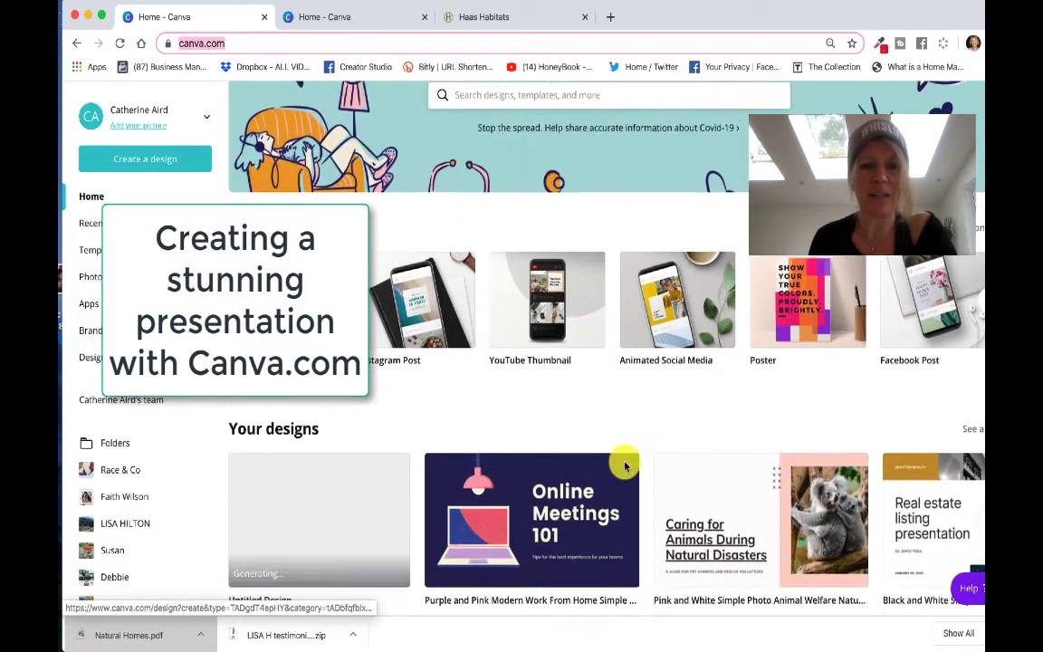
scroll(625, 465, up, 1)
scroll(624, 464, down, 2)
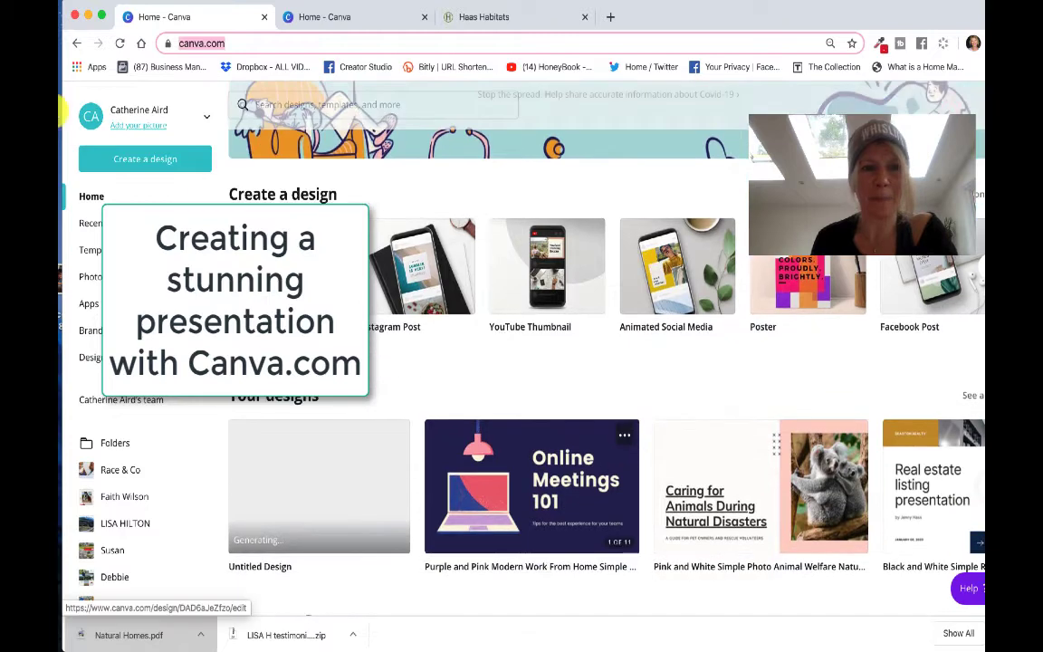
scroll(344, 308, up, 2)
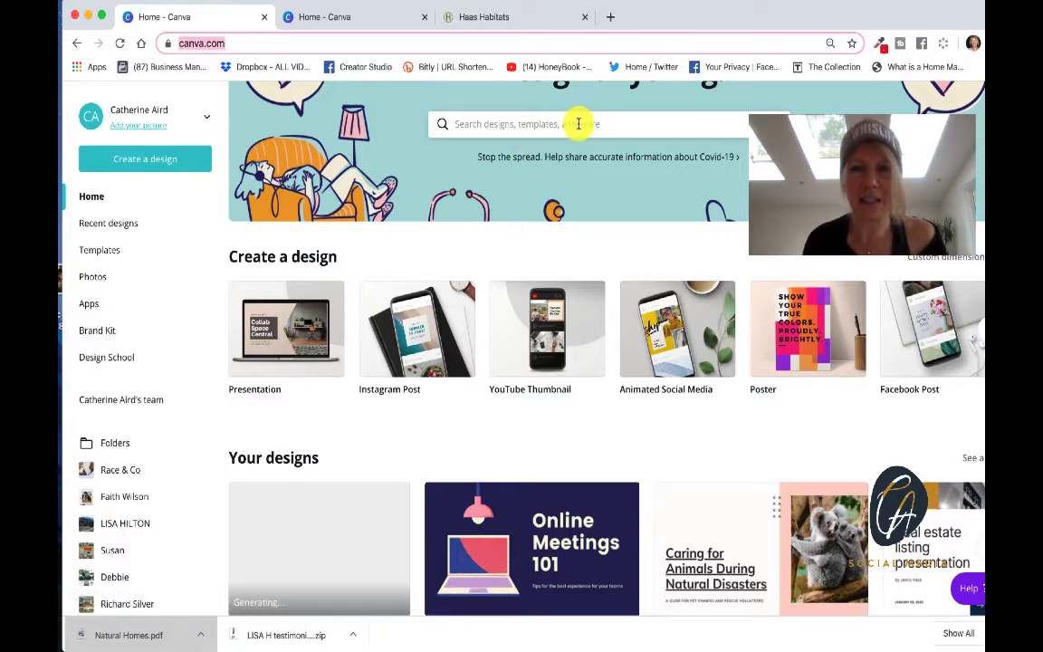
click(287, 333)
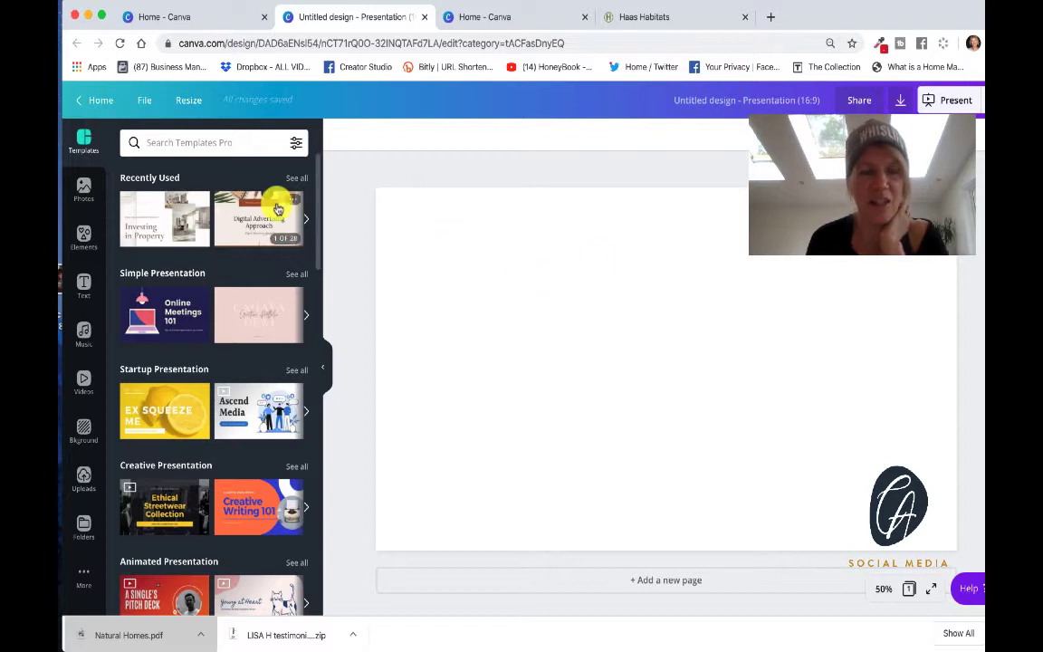
- Look through the presentation template categories, from simple and startup to brand guidelines, for a suitable style
scroll(243, 434, down, 1)
scroll(243, 457, up, 1)
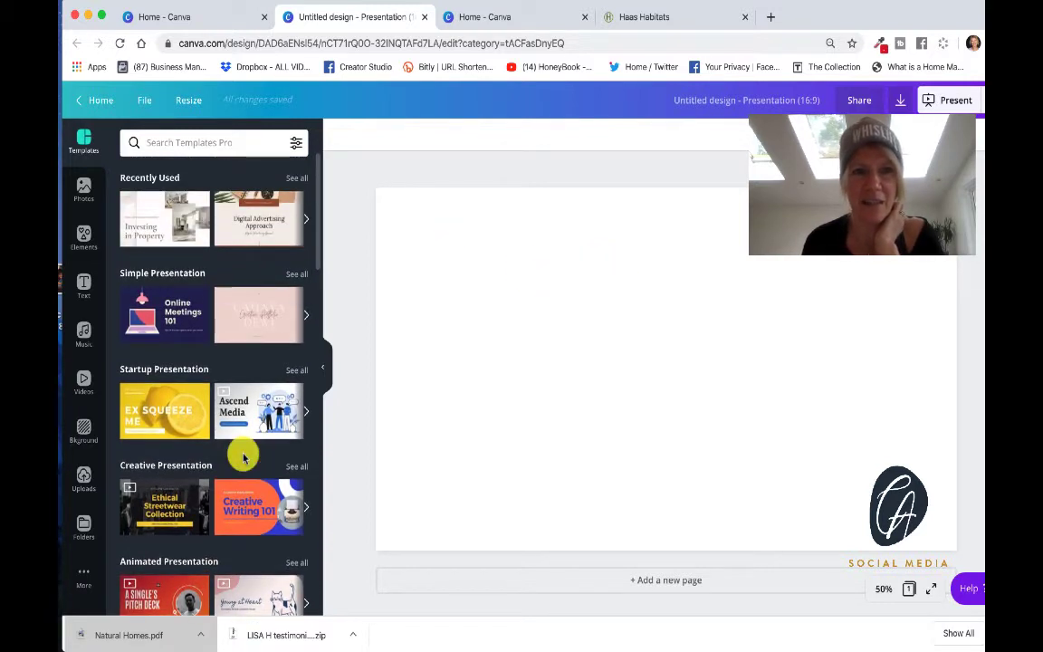
scroll(243, 457, down, 3)
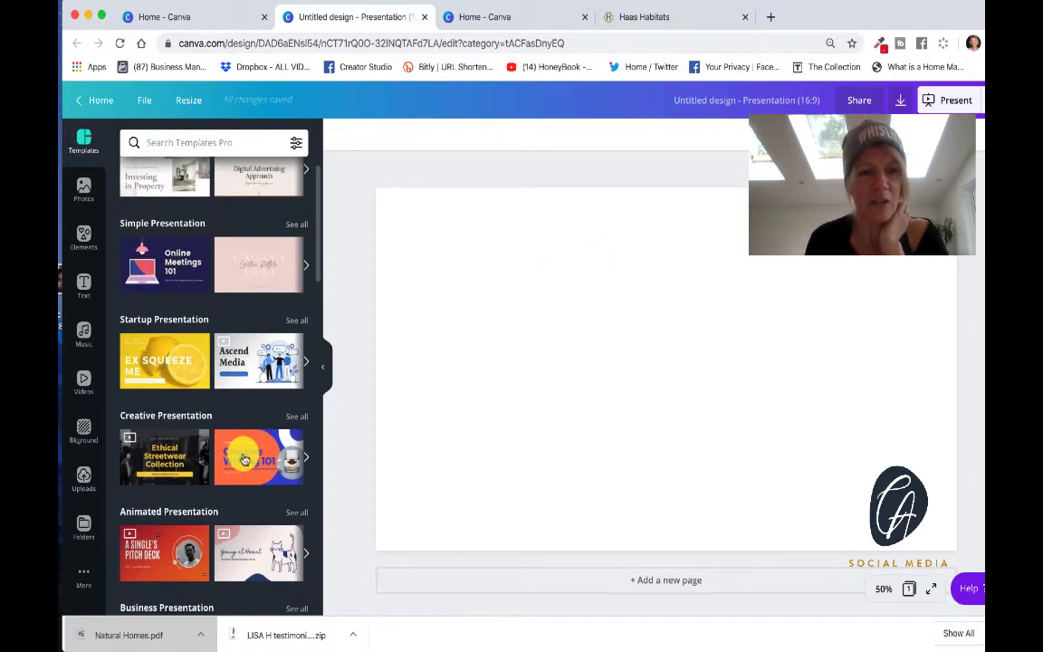
scroll(203, 345, down, 12)
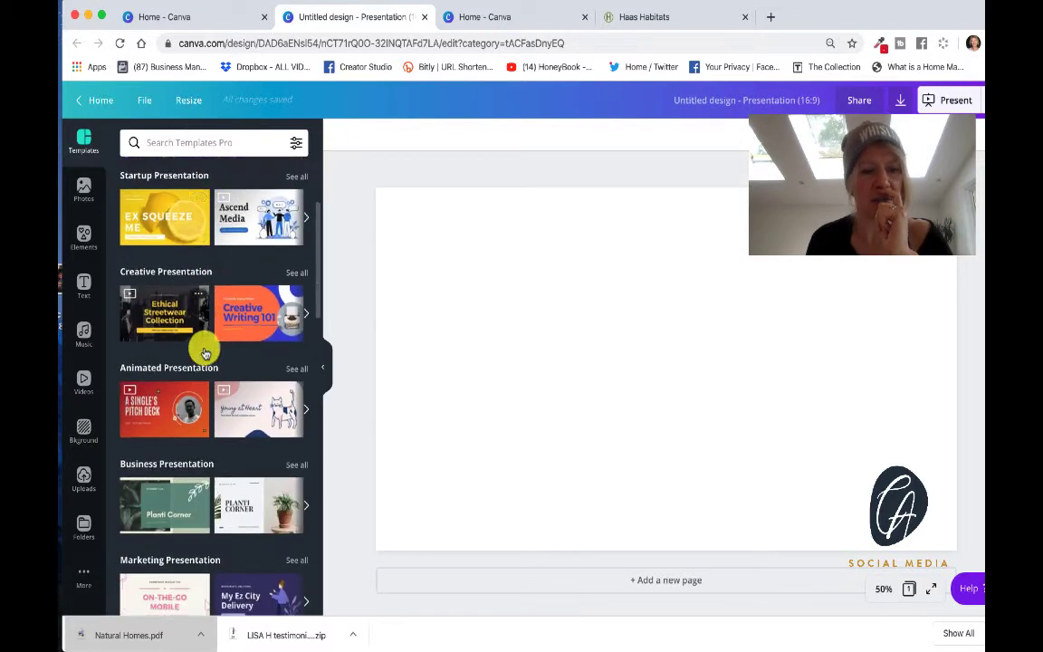
scroll(243, 435, down, 2)
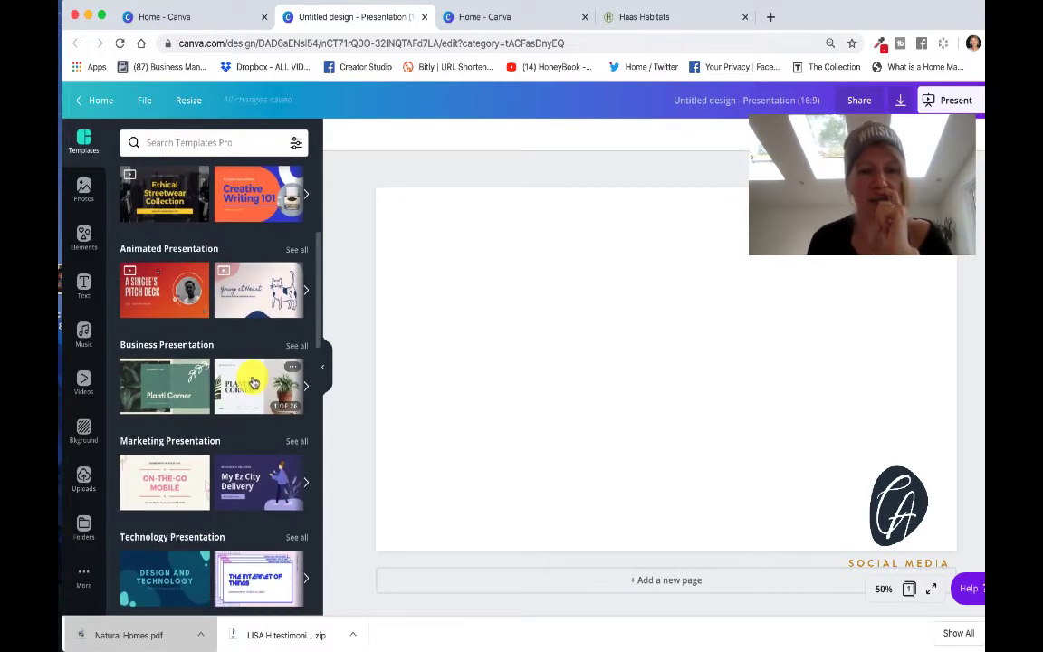
scroll(252, 431, down, 3)
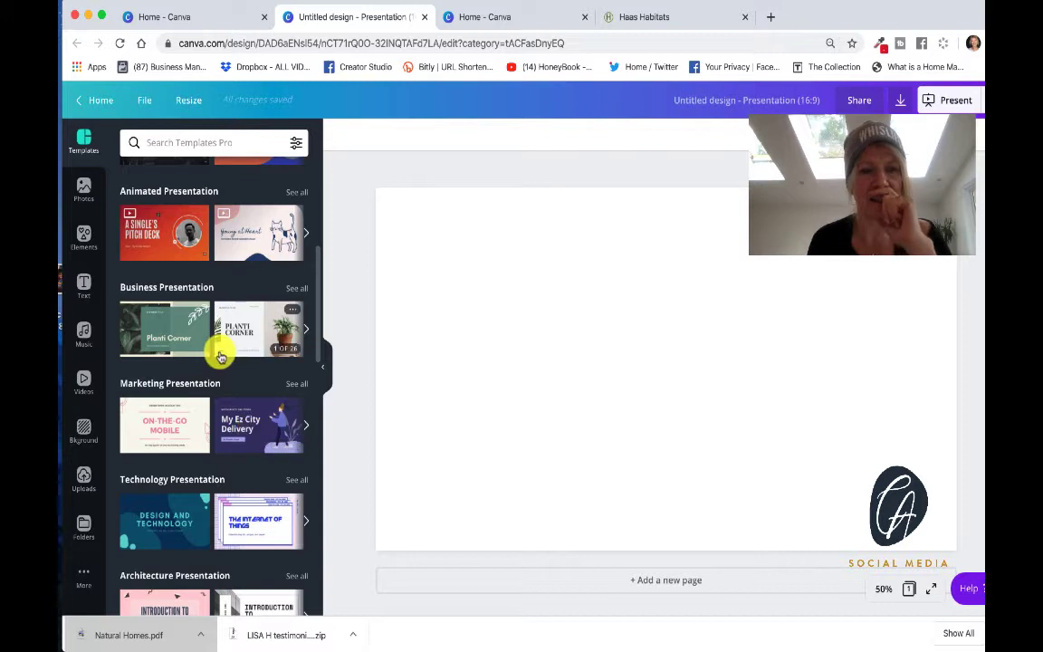
scroll(223, 380, down, 2)
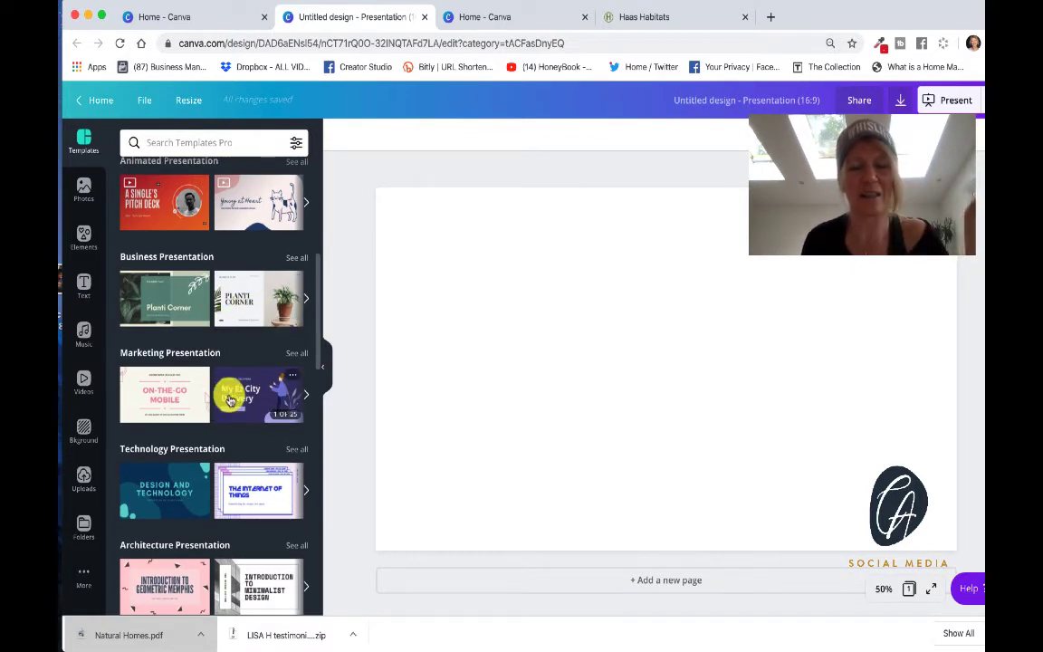
scroll(242, 449, down, 10)
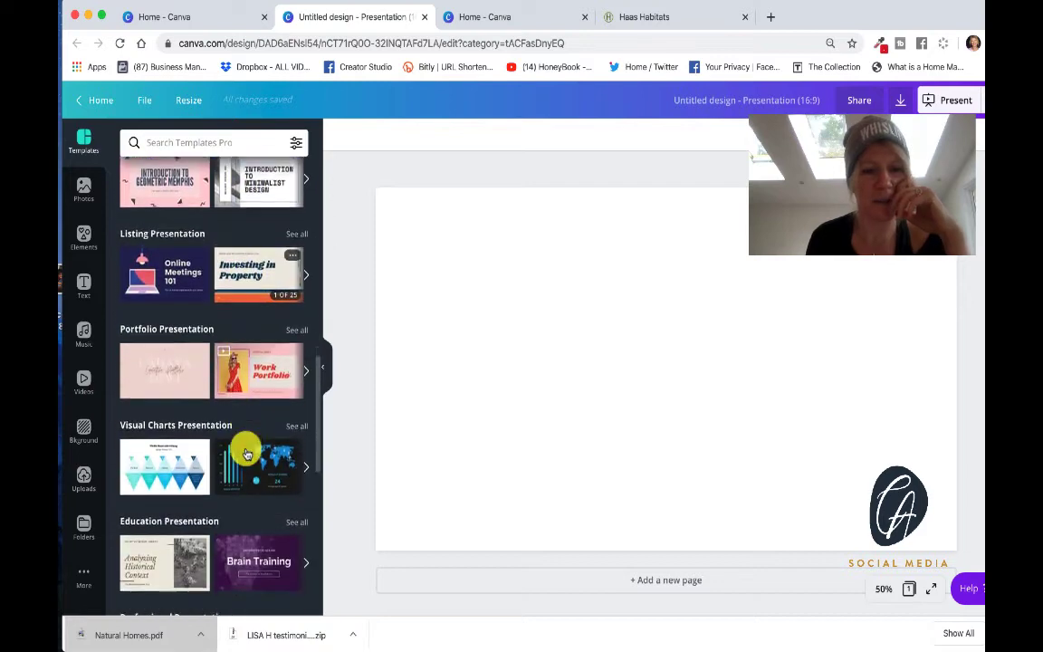
scroll(246, 452, down, 12)
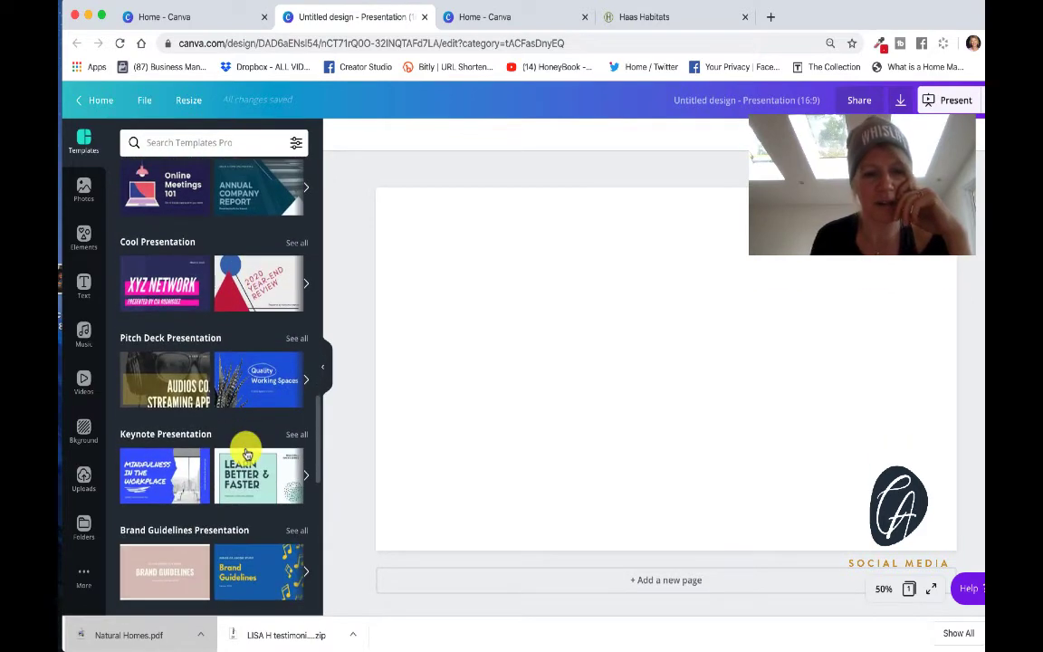
scroll(245, 449, down, 5)
scroll(245, 450, up, 20)
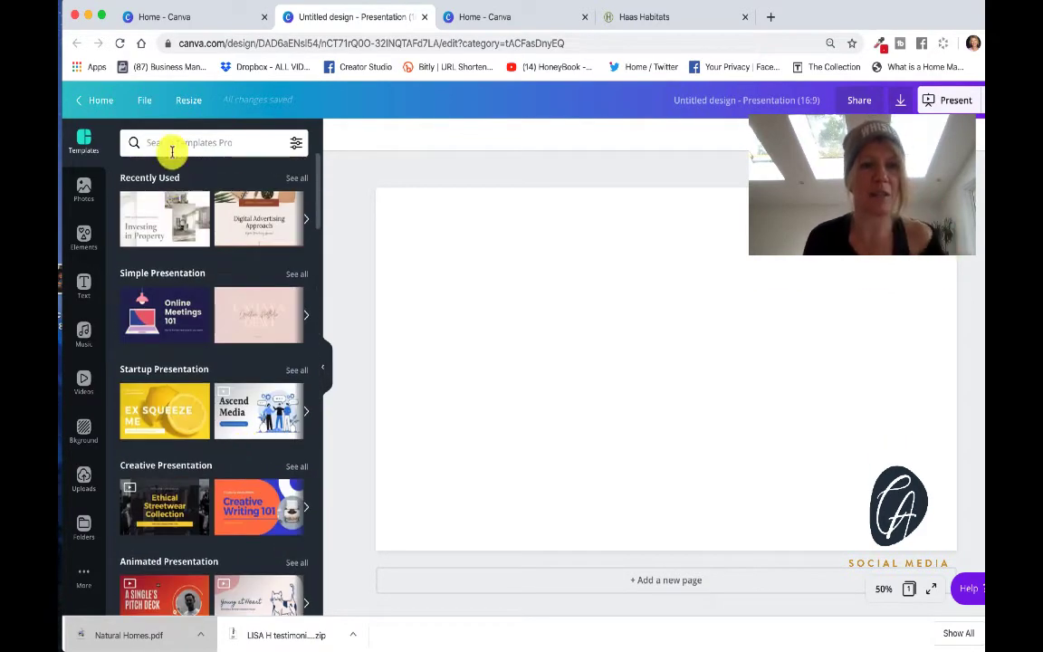
- Search the templates for "Listing Presentation"
click(181, 142)
text(lis)
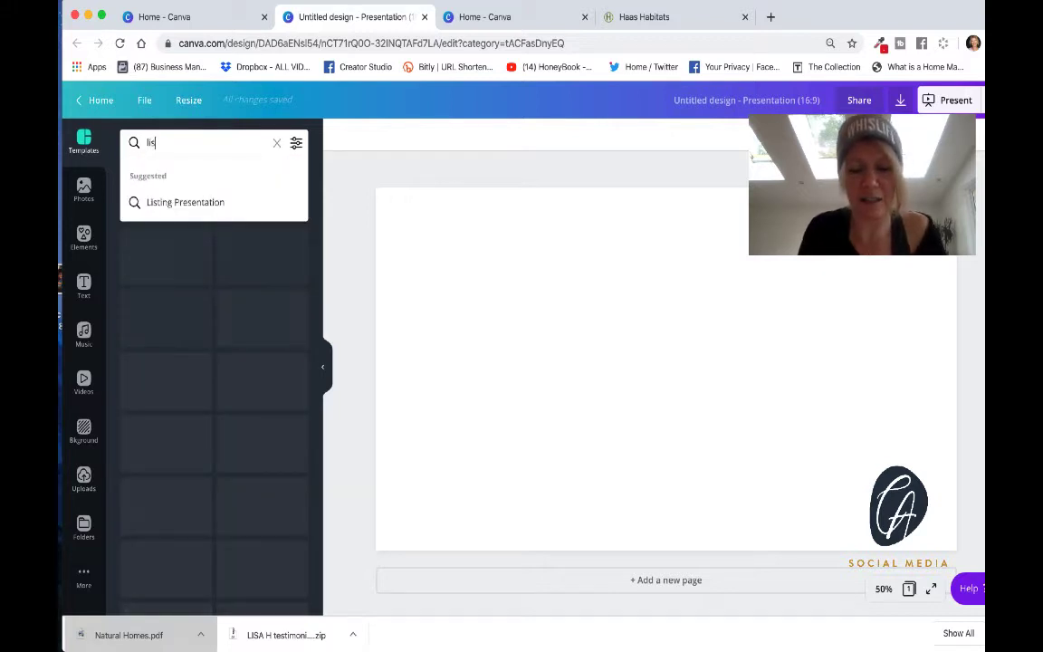
text(ting)
click(191, 204)
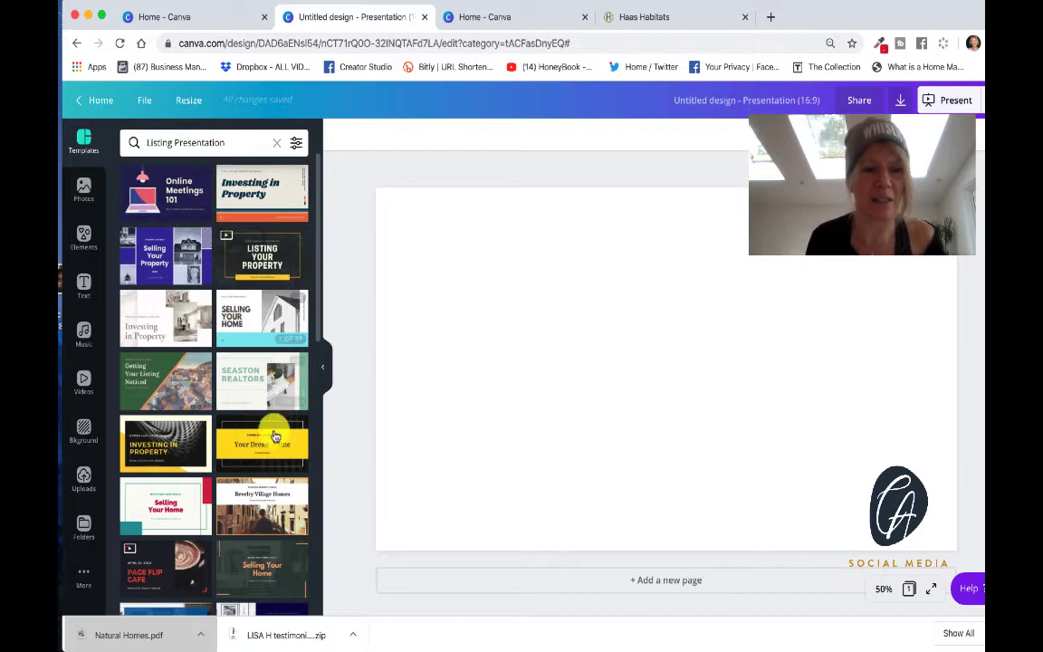
- Apply the "Investing in Property" cover page of the Cream Property Listing Presentation template to the blank page
scroll(275, 503, down, 5)
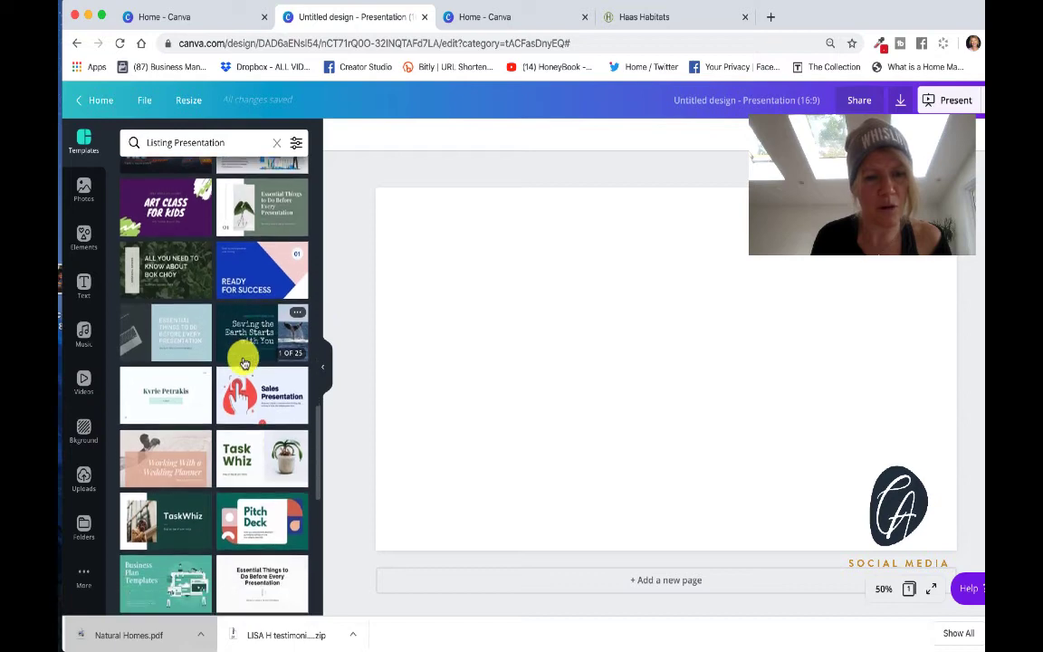
scroll(244, 363, down, 2)
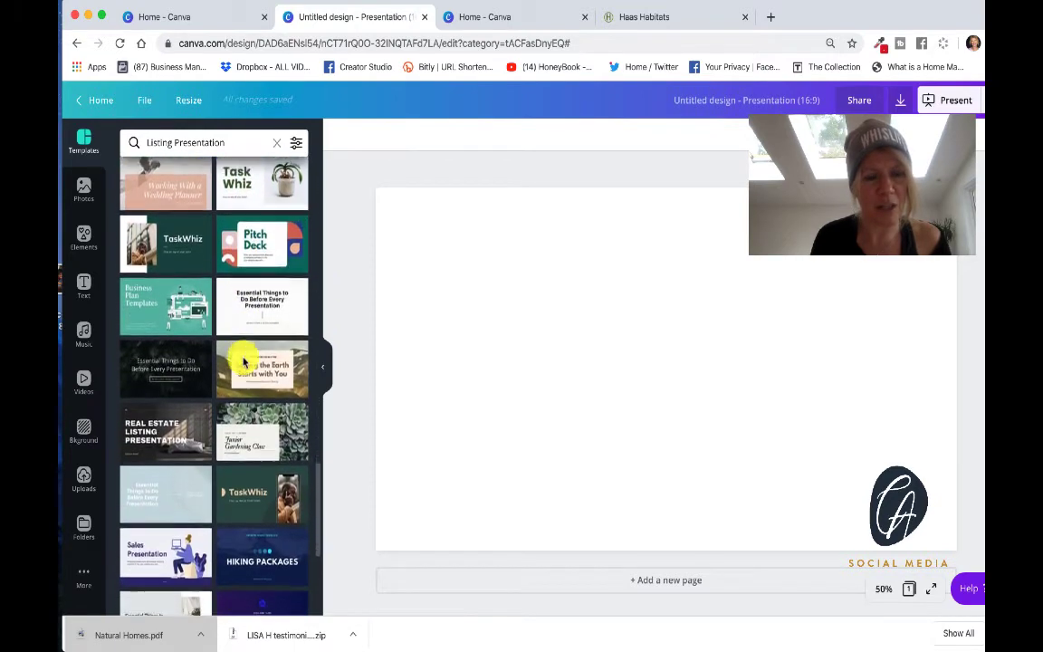
scroll(243, 364, up, 4)
scroll(244, 363, up, 10)
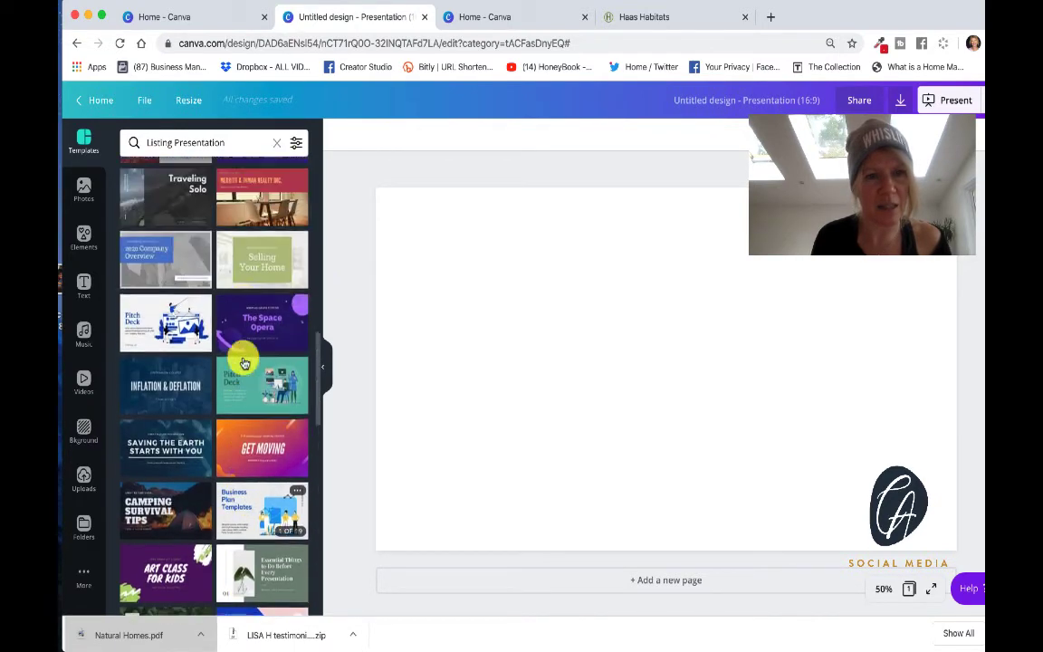
scroll(243, 363, up, 10)
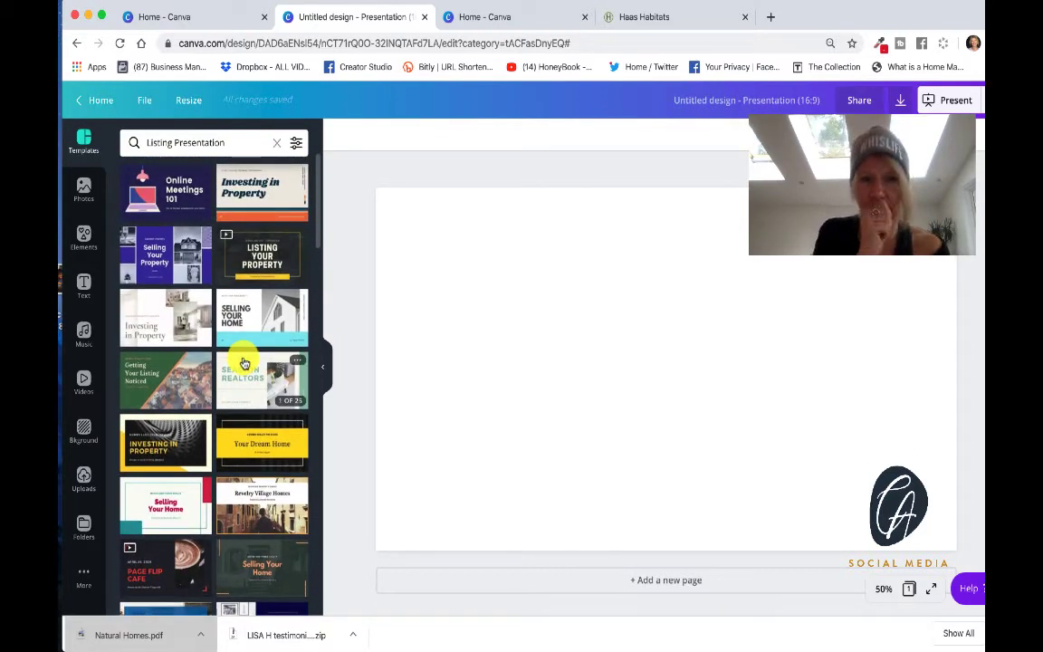
click(187, 323)
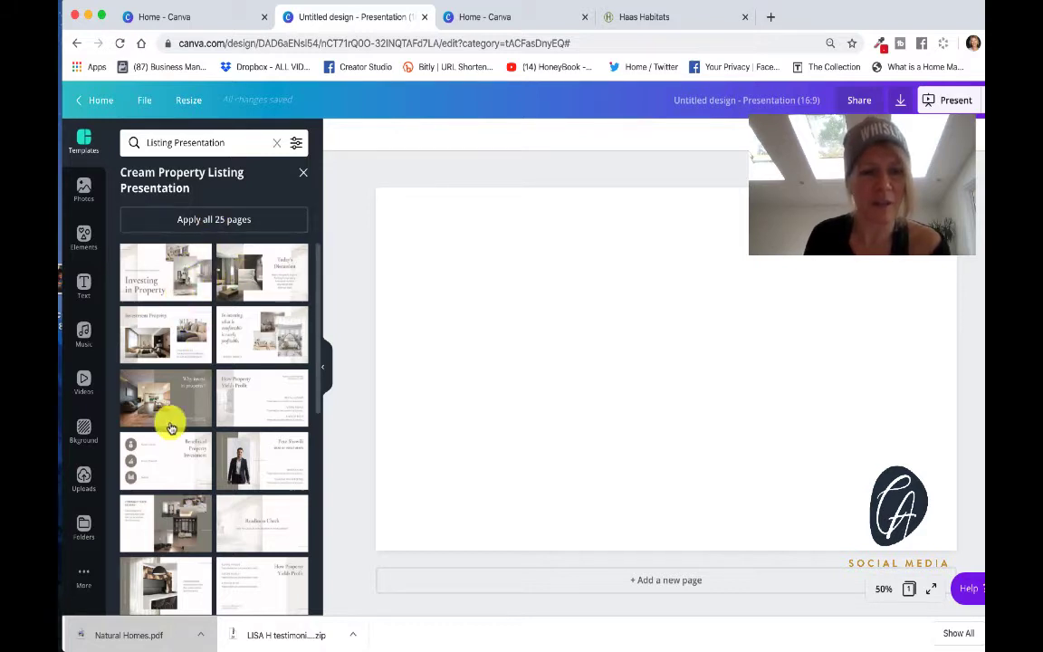
scroll(173, 439, down, 1)
scroll(173, 440, up, 1)
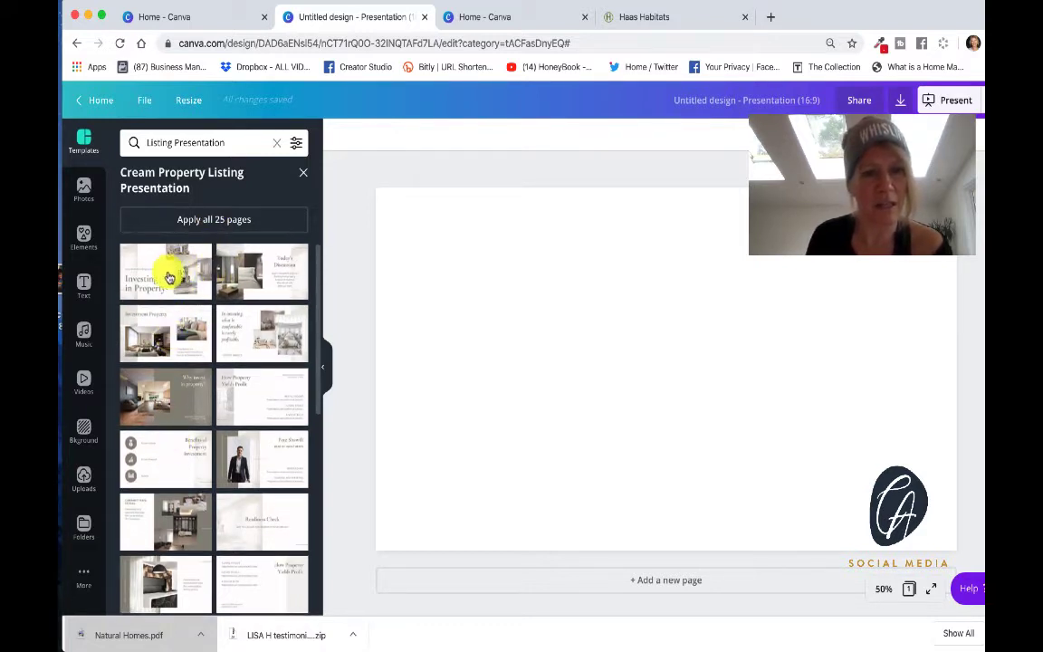
click(179, 277)
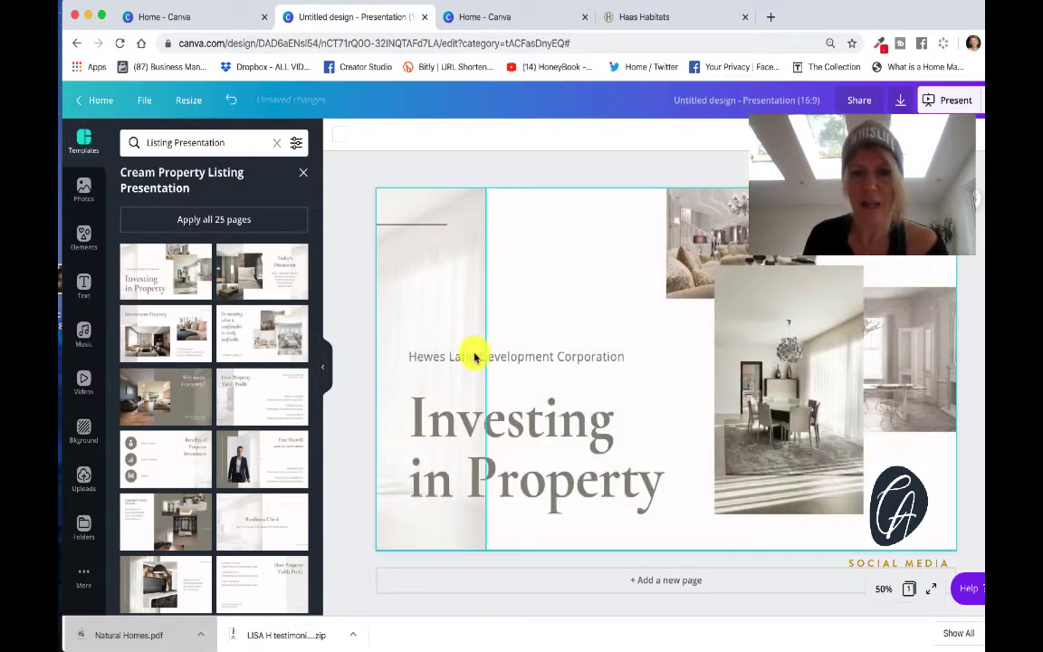
- Change the cover page's title to "Lake Placid Property", with no leading space
click(569, 426)
click(569, 426)
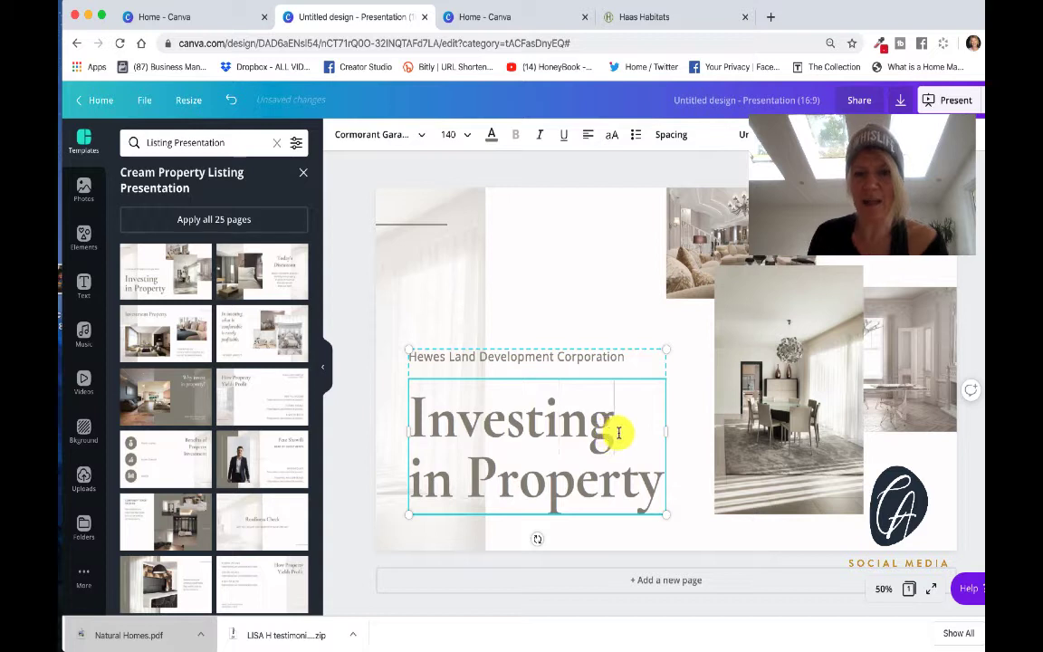
key(BackSpace)
key(BackSpace)
key(BackSpace)
key(BackSpace)
key(BackSpace)
key(BackSpace)
key(BackSpace)
key(BackSpace)
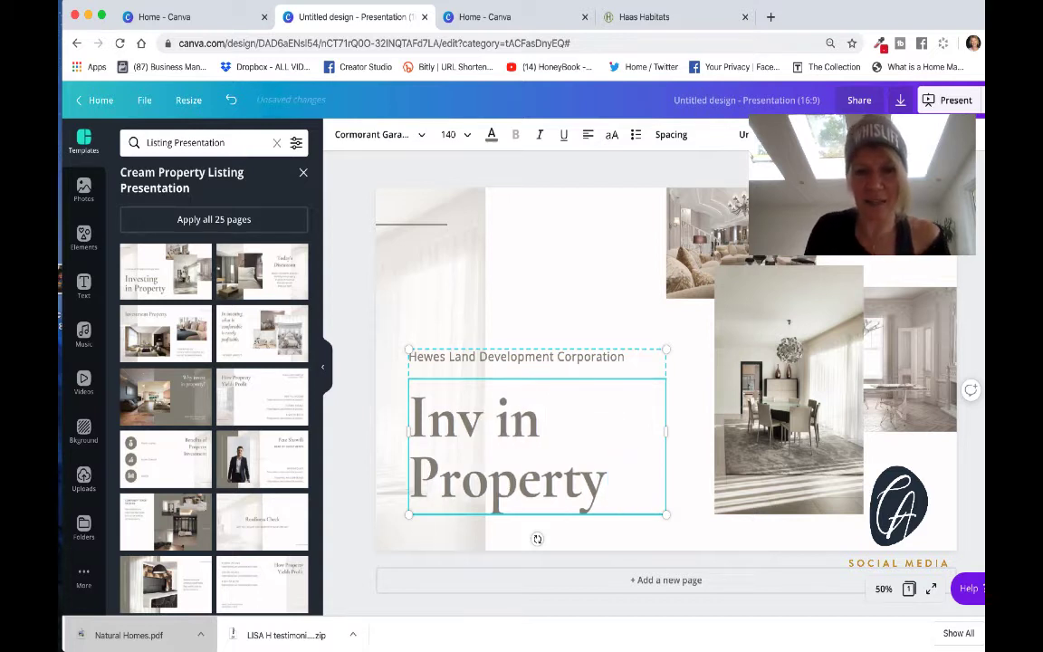
key(BackSpace)
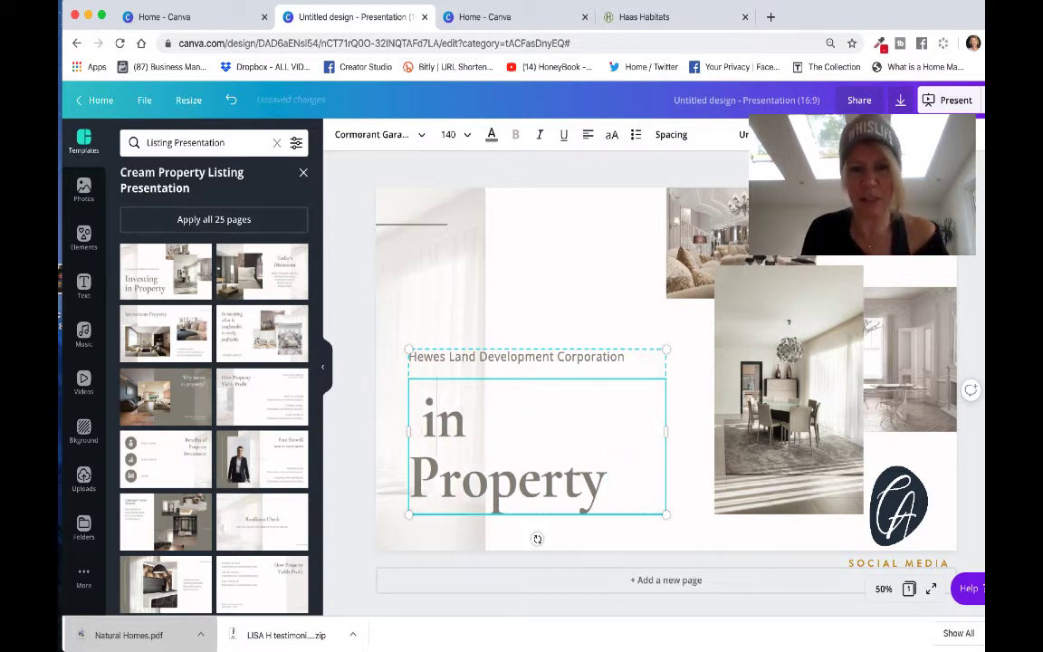
key(Delete)
key(Delete)
key(Delete)
key(Delete)
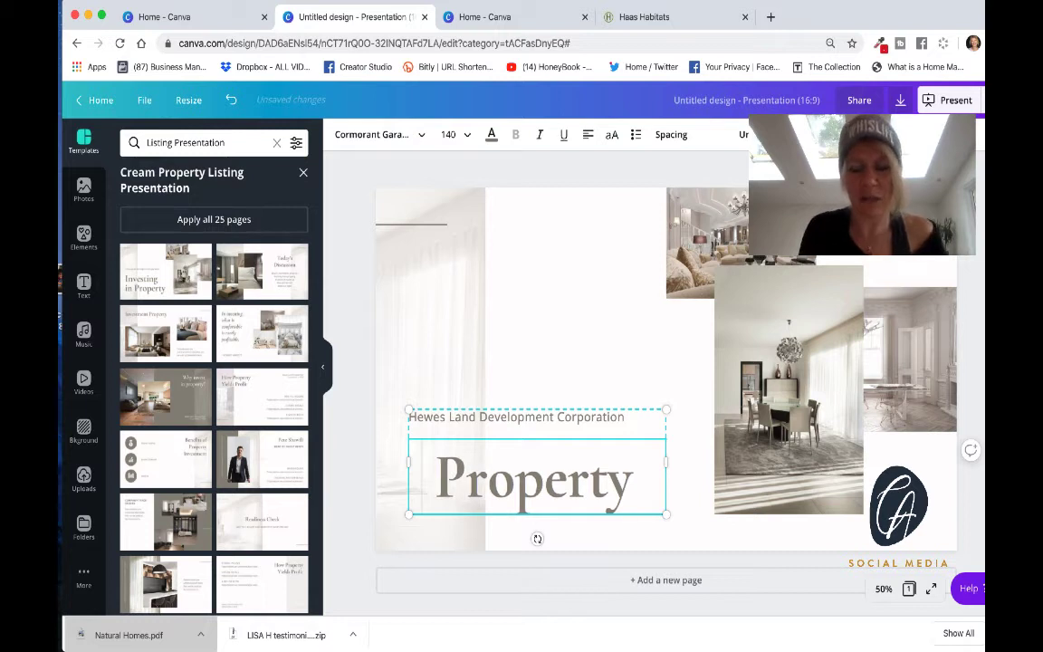
text(La ke)
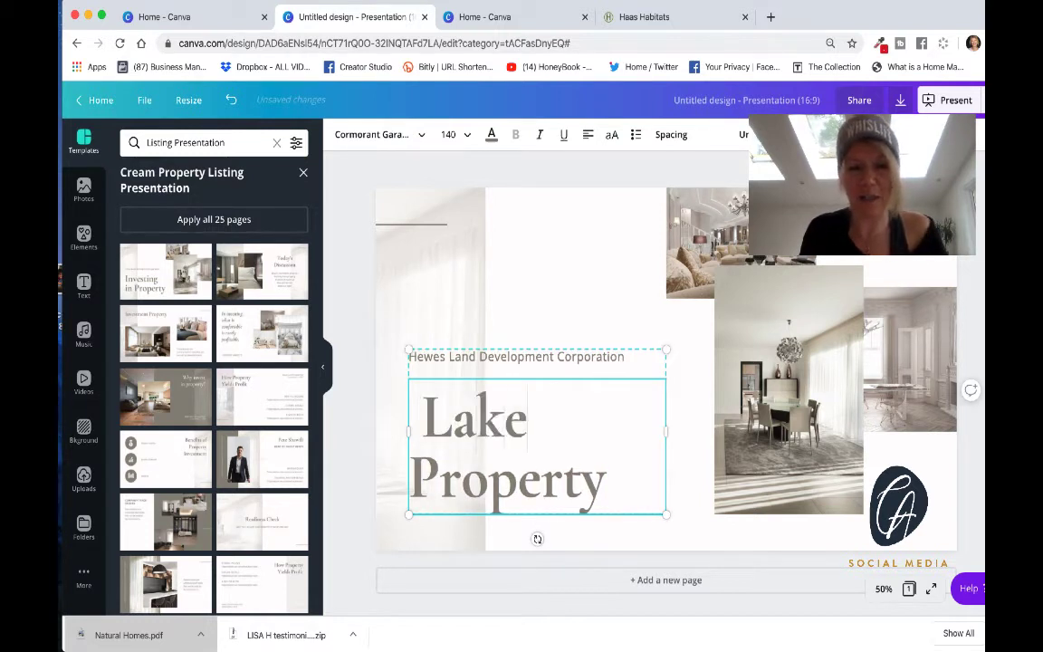
text( Placi)
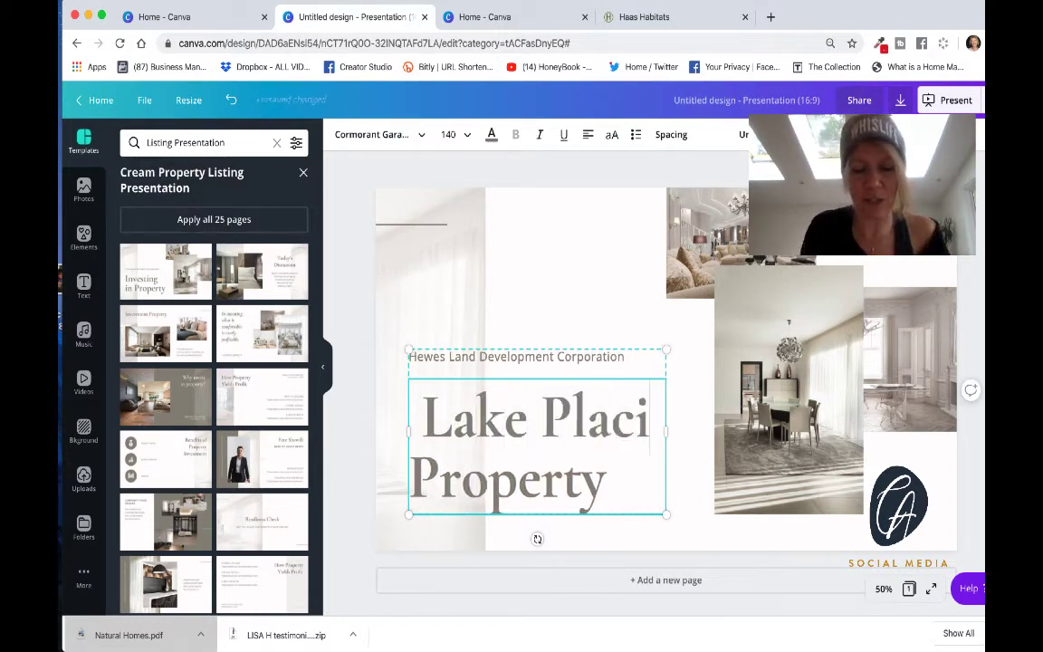
text(d)
click(426, 368)
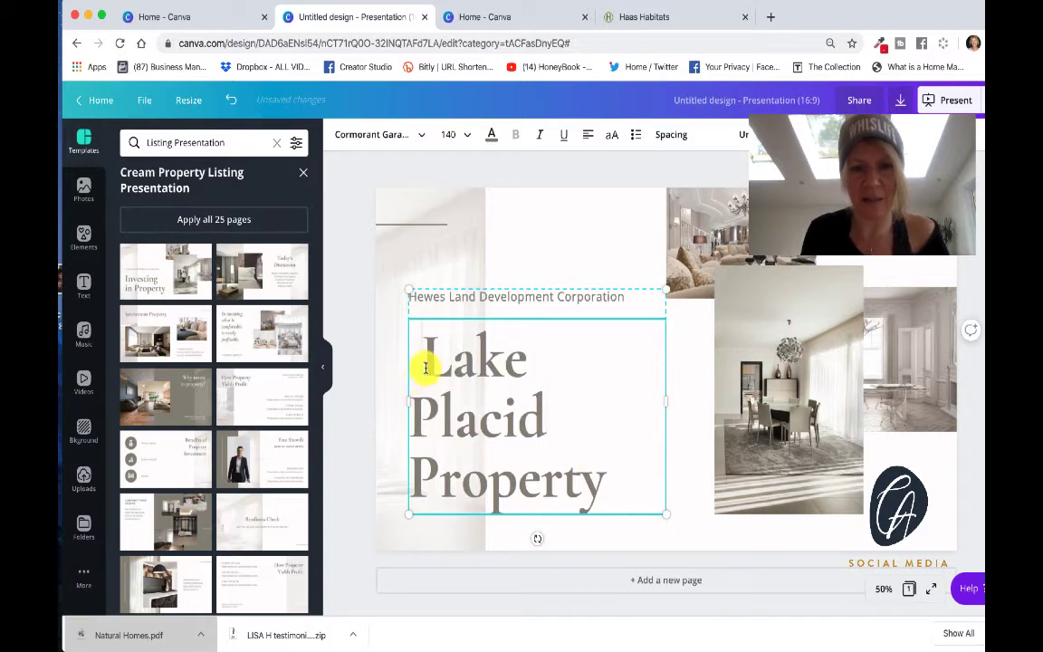
key(BackSpace)
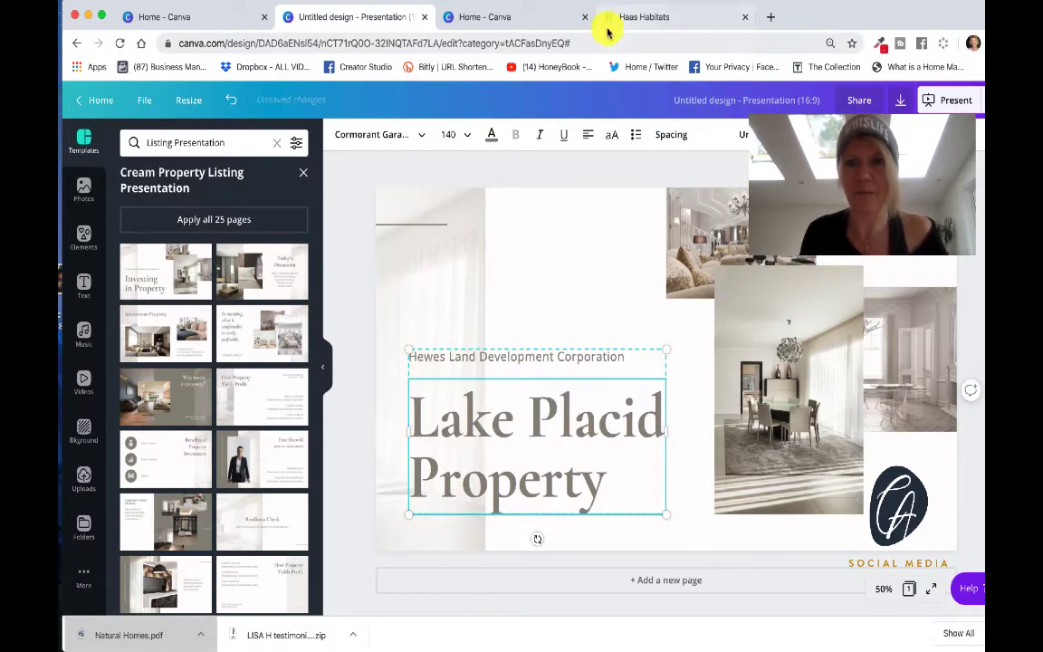
- Review the Haas Habitats website's home page and return to the untitled presentation design
click(648, 17)
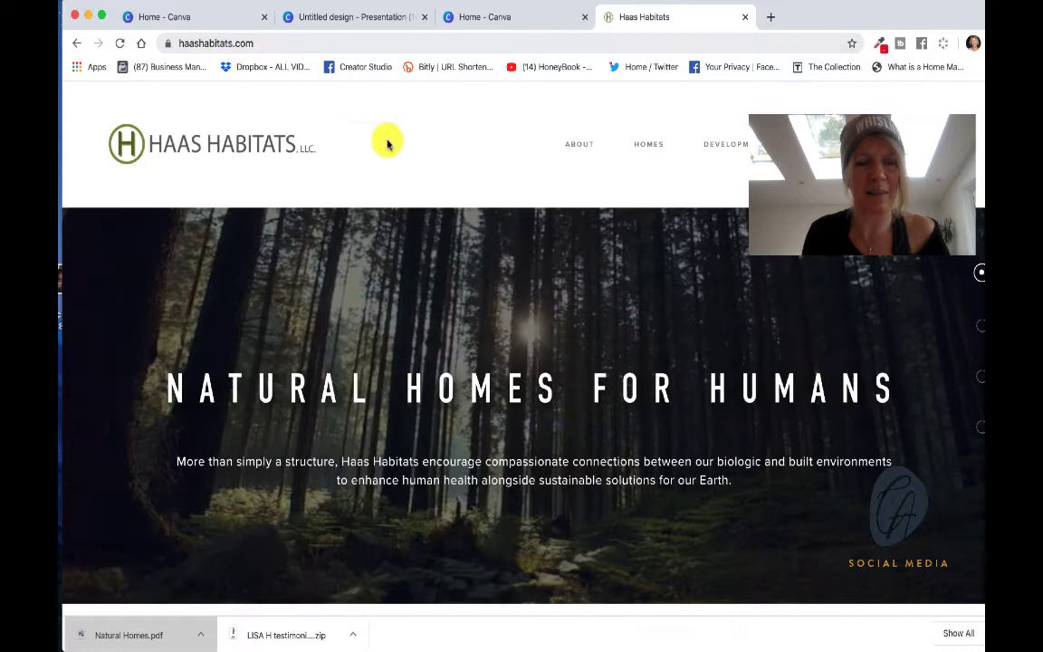
scroll(510, 376, down, 3)
scroll(510, 377, down, 6)
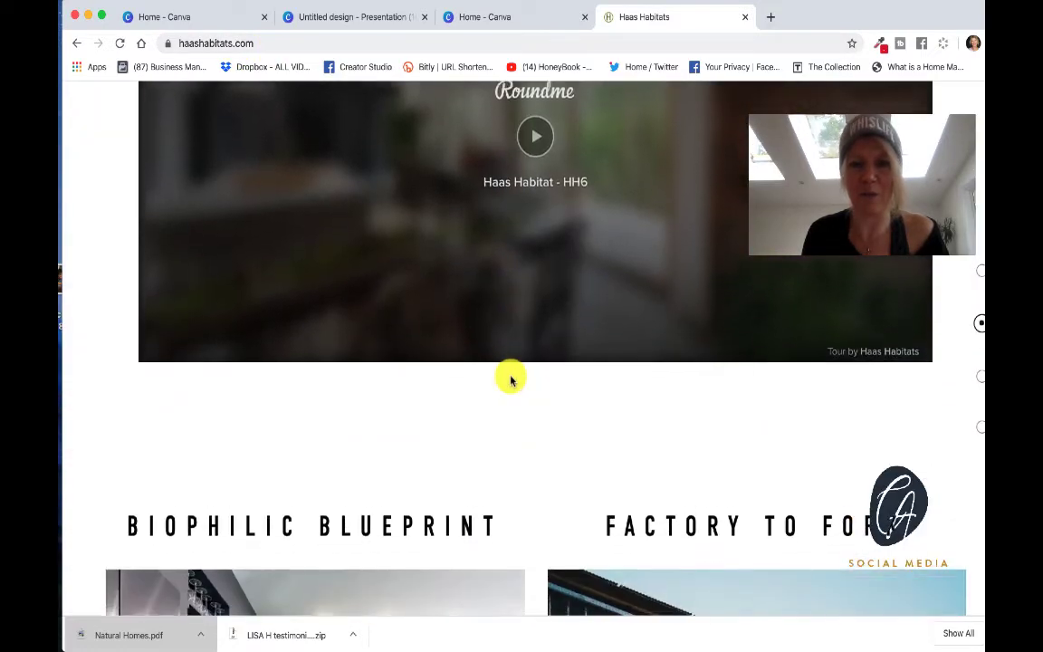
scroll(510, 362, up, 6)
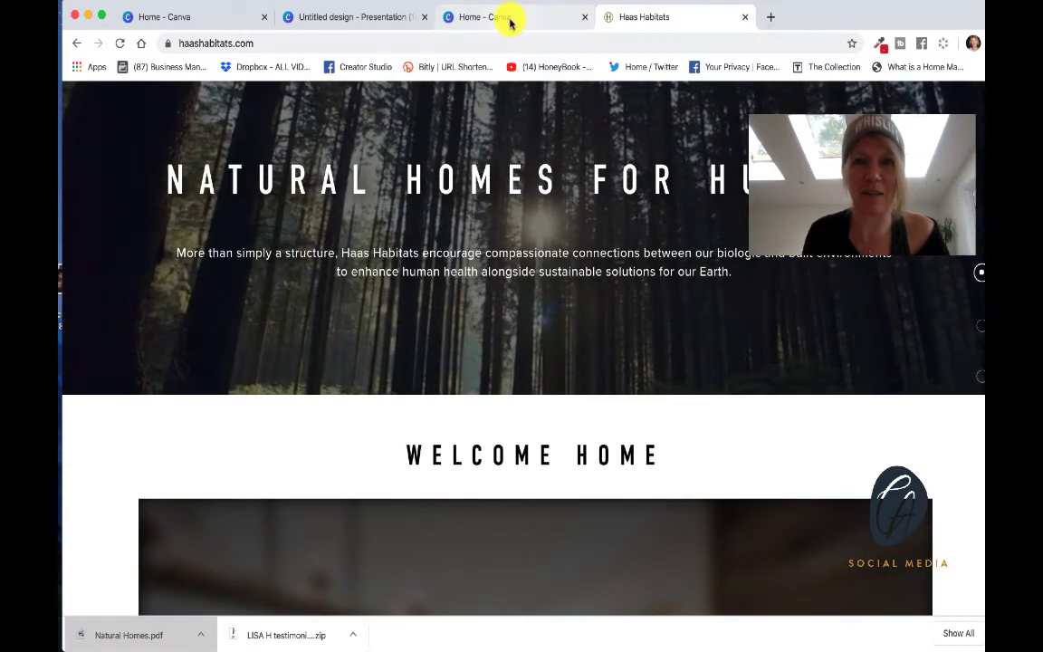
click(506, 18)
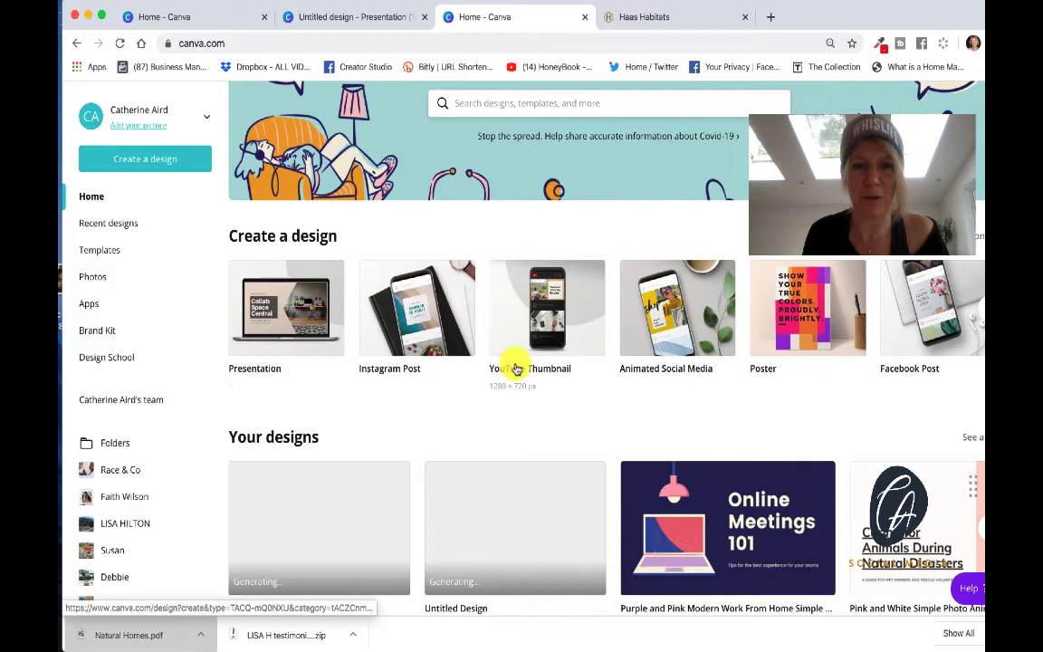
click(342, 17)
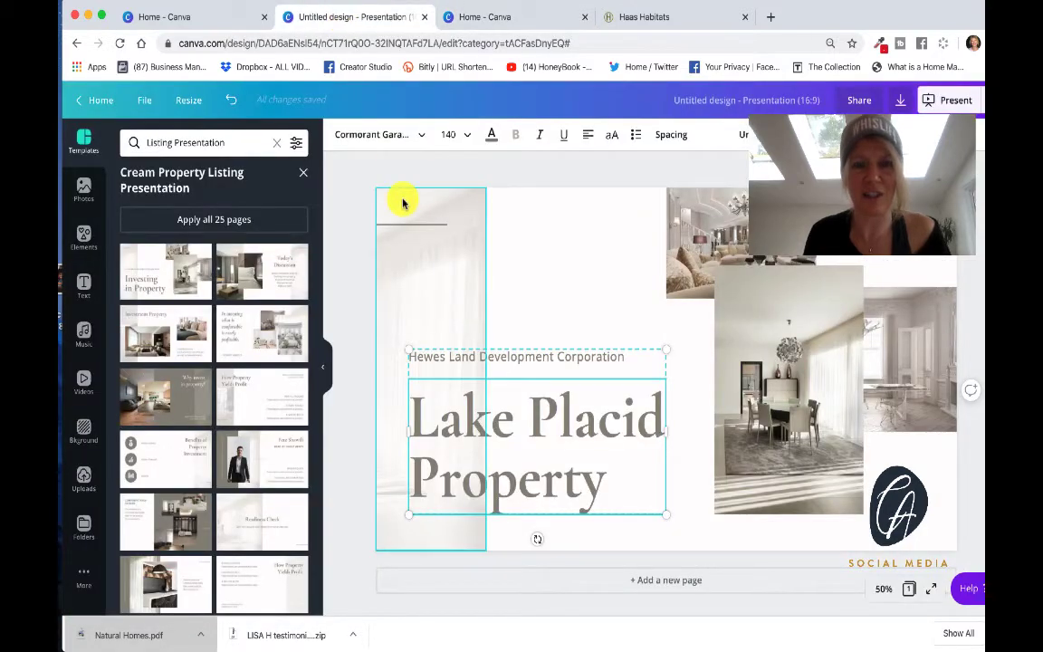
- Recolor the cover title "Lake Placid Property" with the dark navy-slate swatch of the saved brand palette that also holds gold and white
right_click(604, 490)
click(433, 425)
click(594, 473)
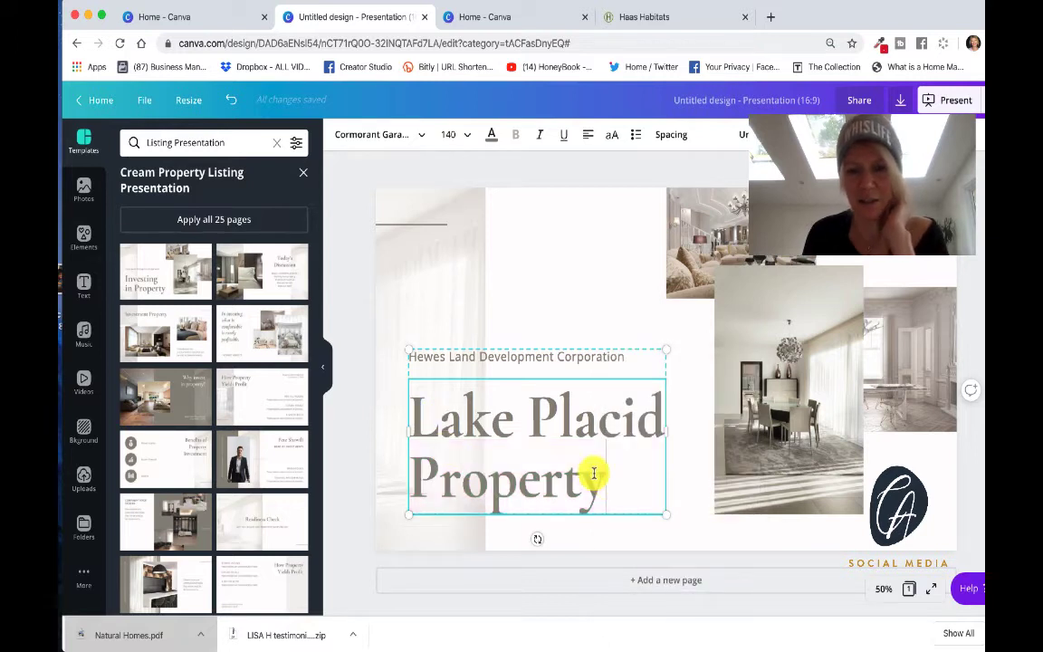
drag(603, 480, 415, 407)
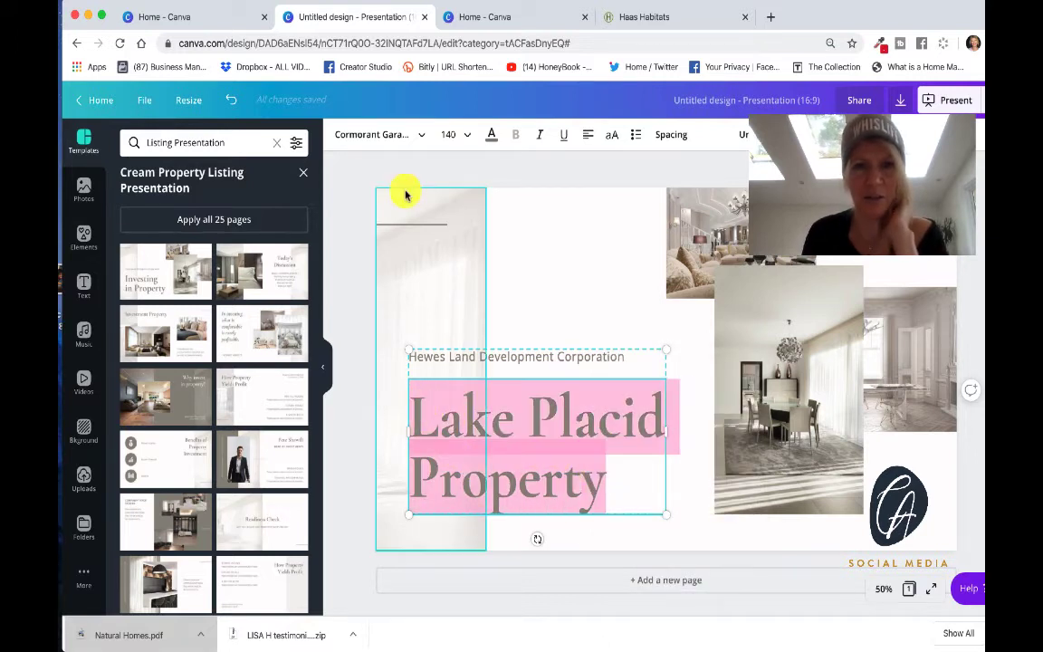
click(490, 135)
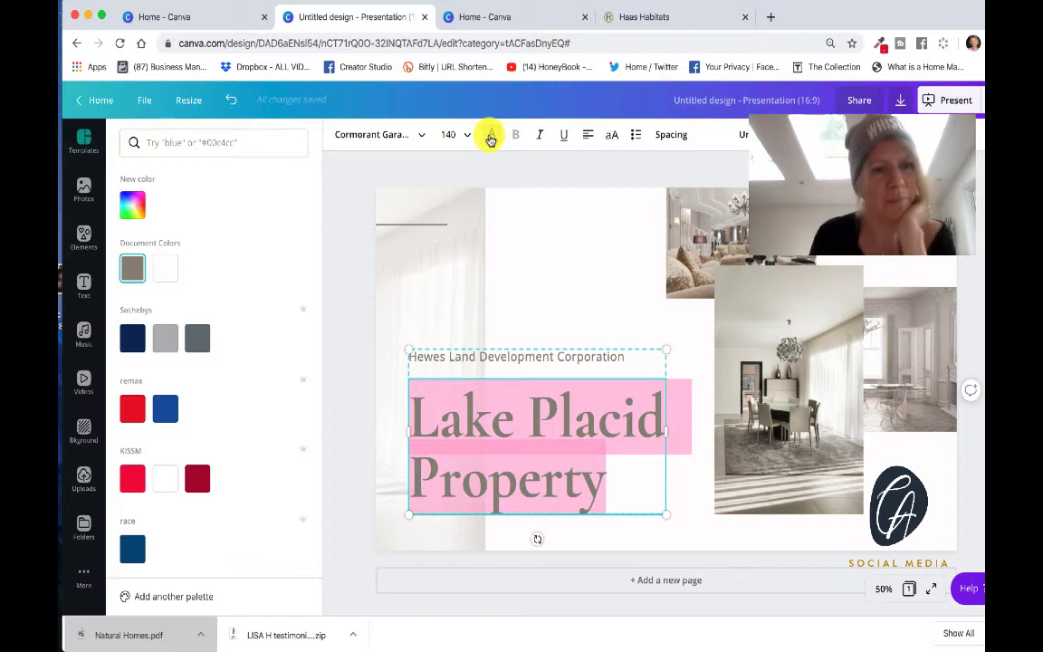
scroll(230, 372, down, 3)
scroll(232, 376, down, 6)
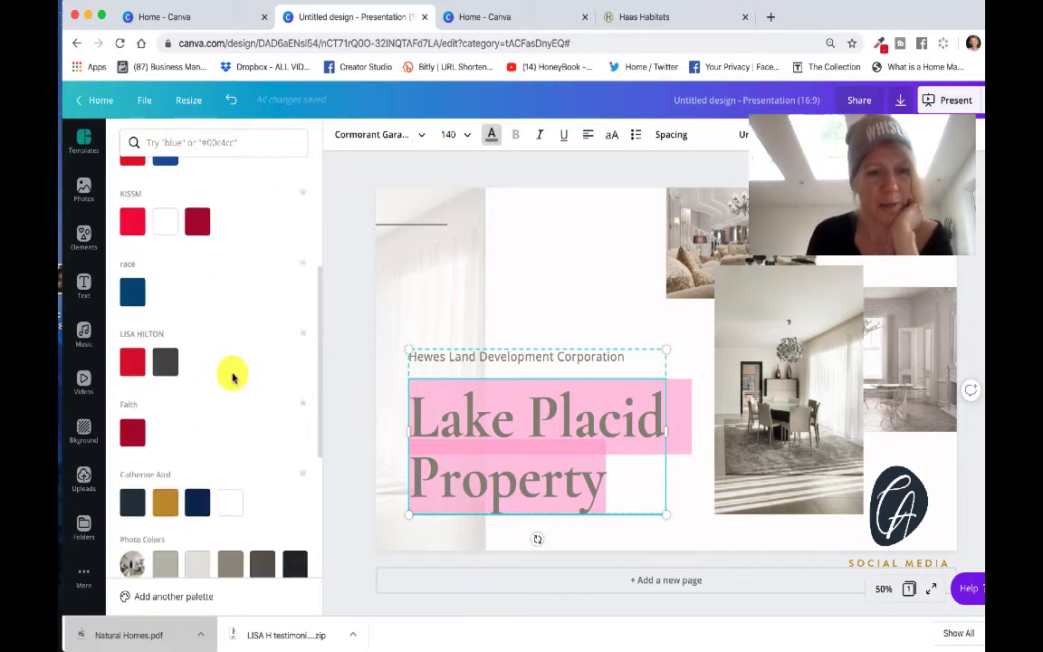
click(132, 395)
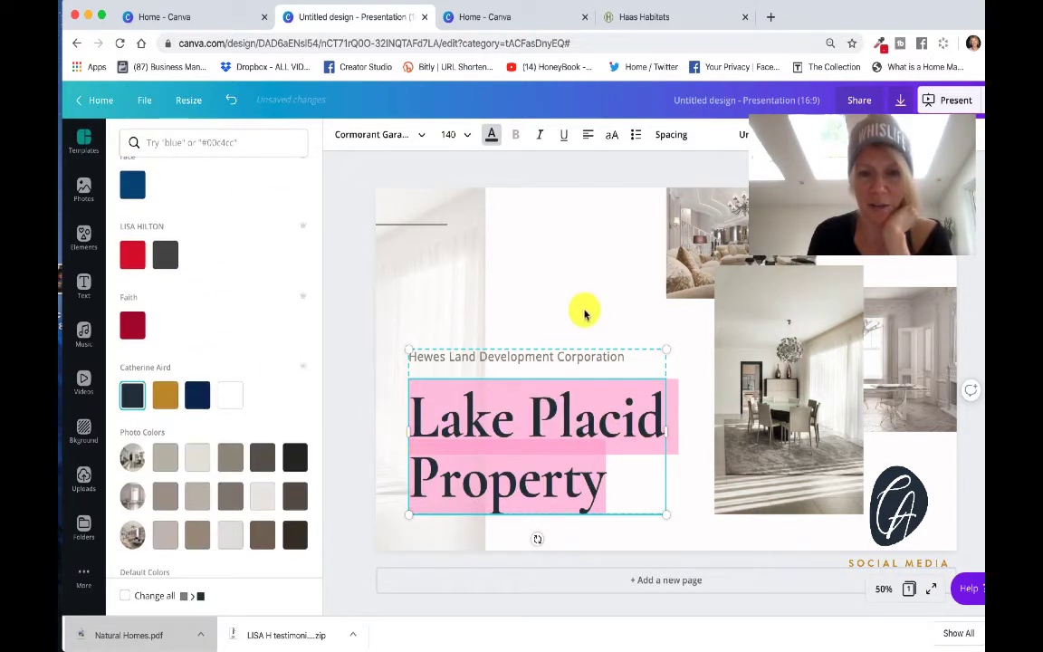
- Recolor the "Hewes Land Development Corporation" line above the title with the gold swatch of the same brand palette
click(572, 354)
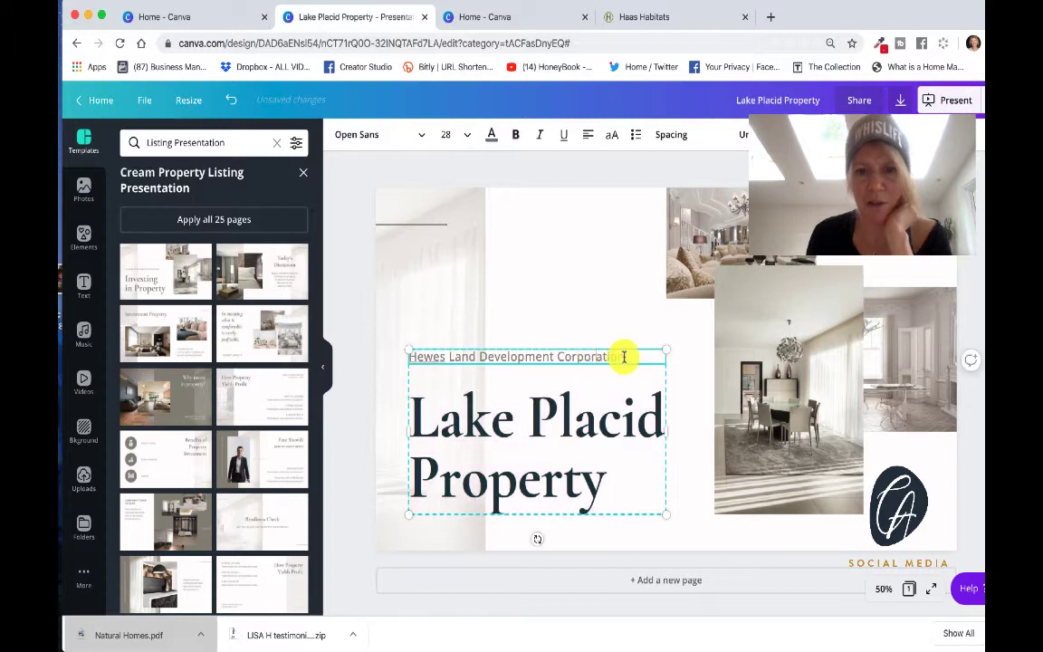
drag(624, 356, 413, 358)
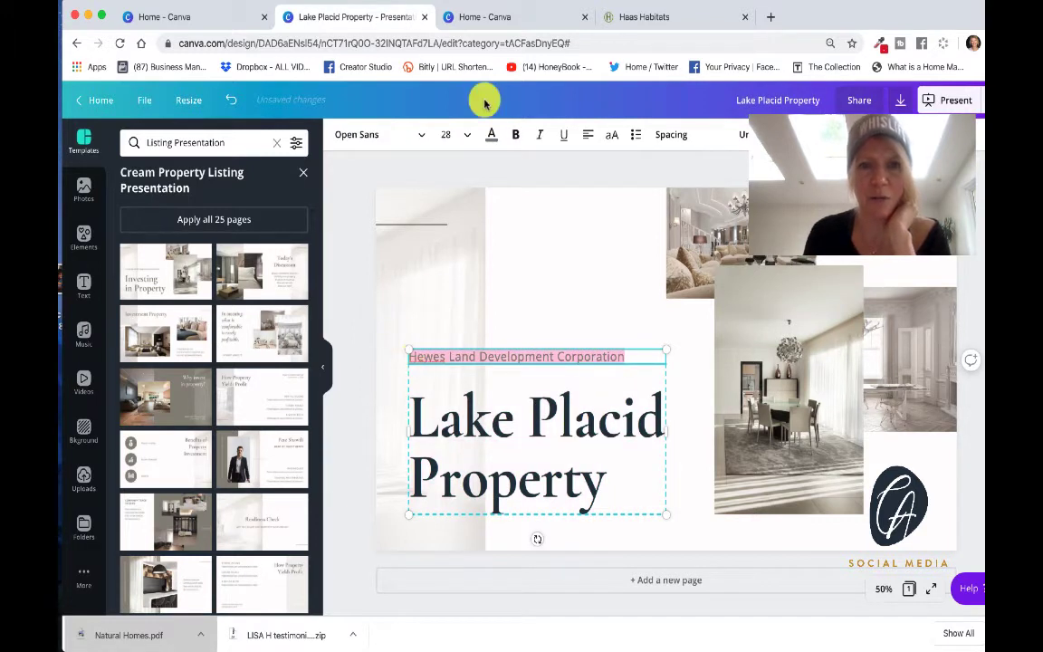
click(491, 134)
scroll(175, 487, down, 5)
scroll(175, 486, down, 1)
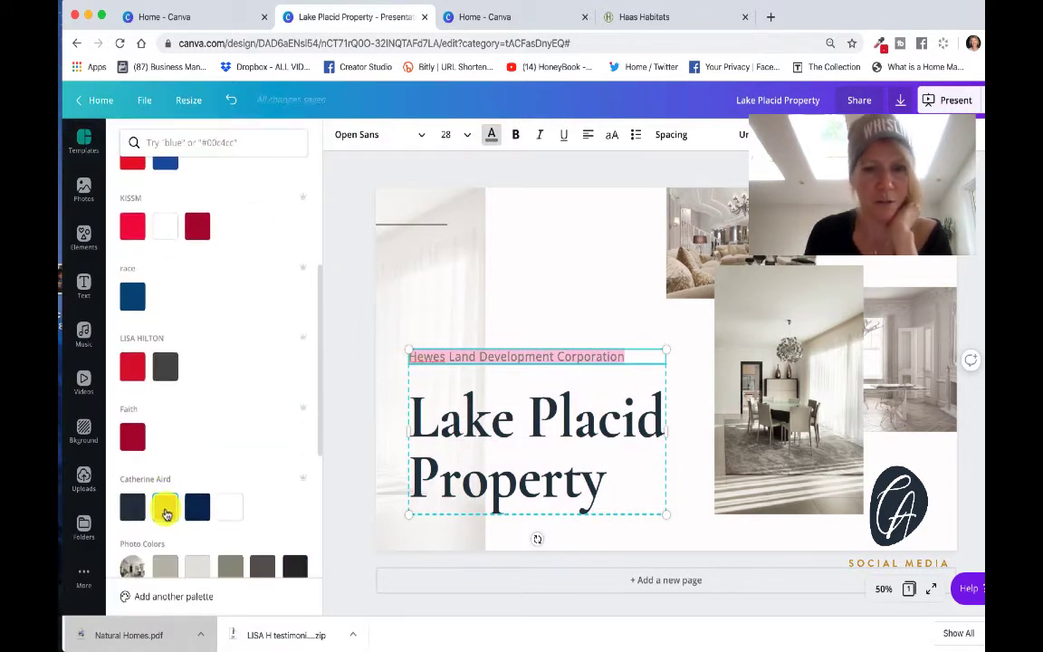
click(164, 511)
click(601, 281)
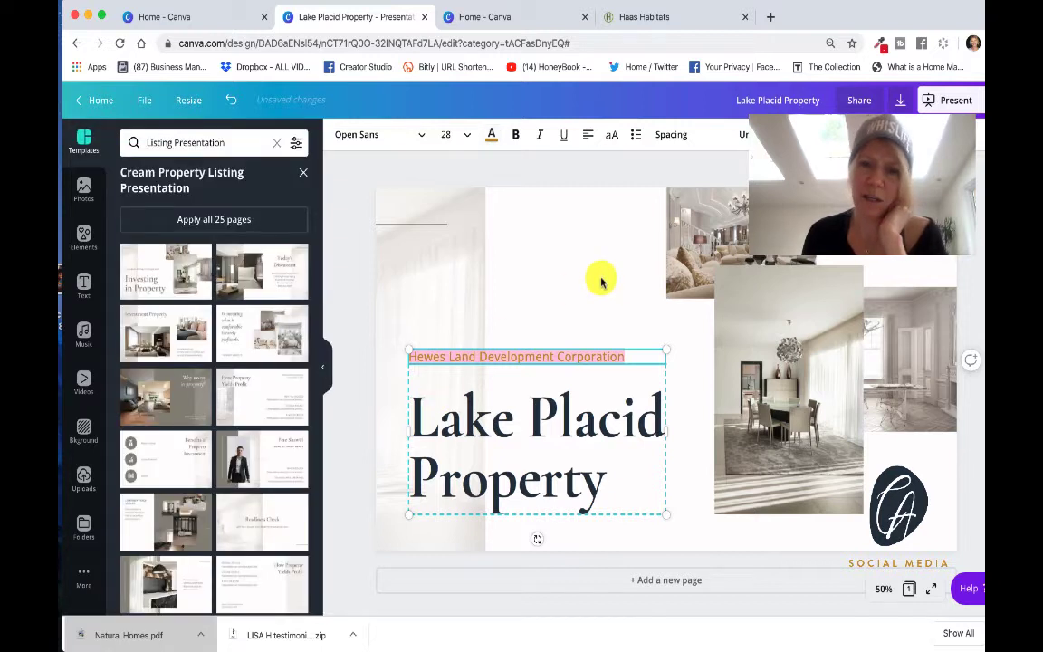
click(549, 285)
- Recolor the short horizontal line near the cover's upper edge with the dark navy-slate document color
click(435, 227)
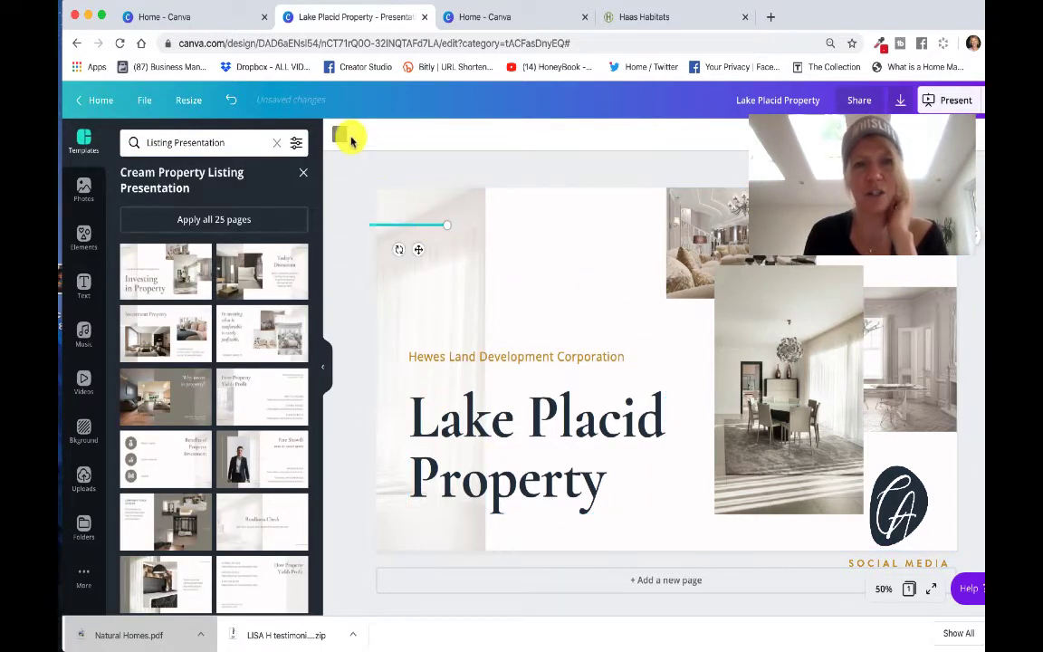
click(341, 136)
scroll(218, 380, down, 3)
scroll(214, 431, up, 3)
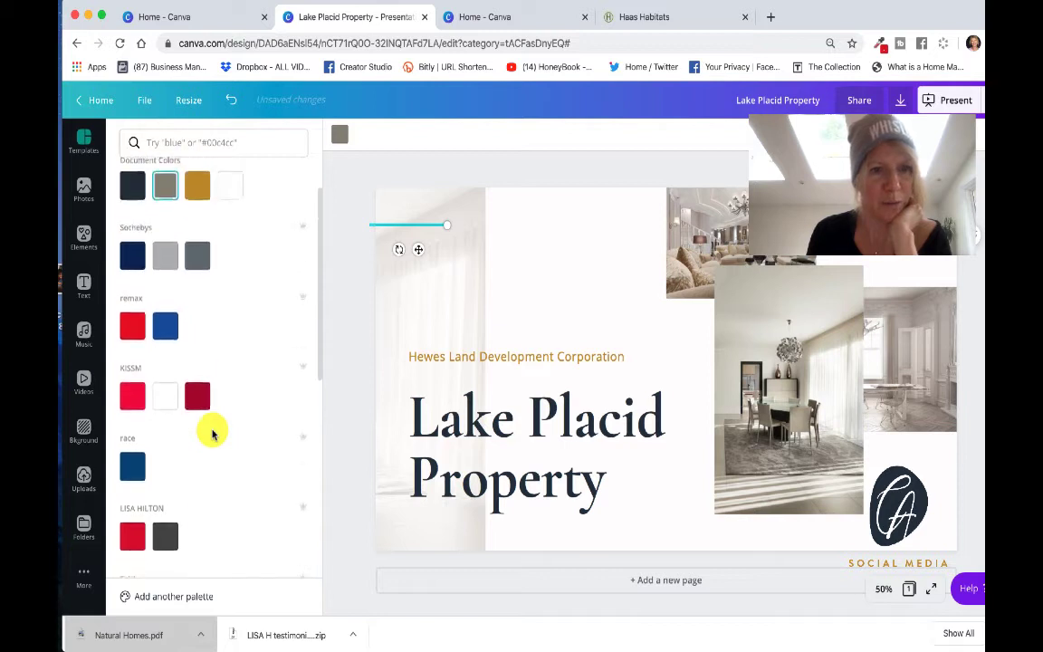
scroll(211, 433, down, 3)
scroll(210, 430, up, 2)
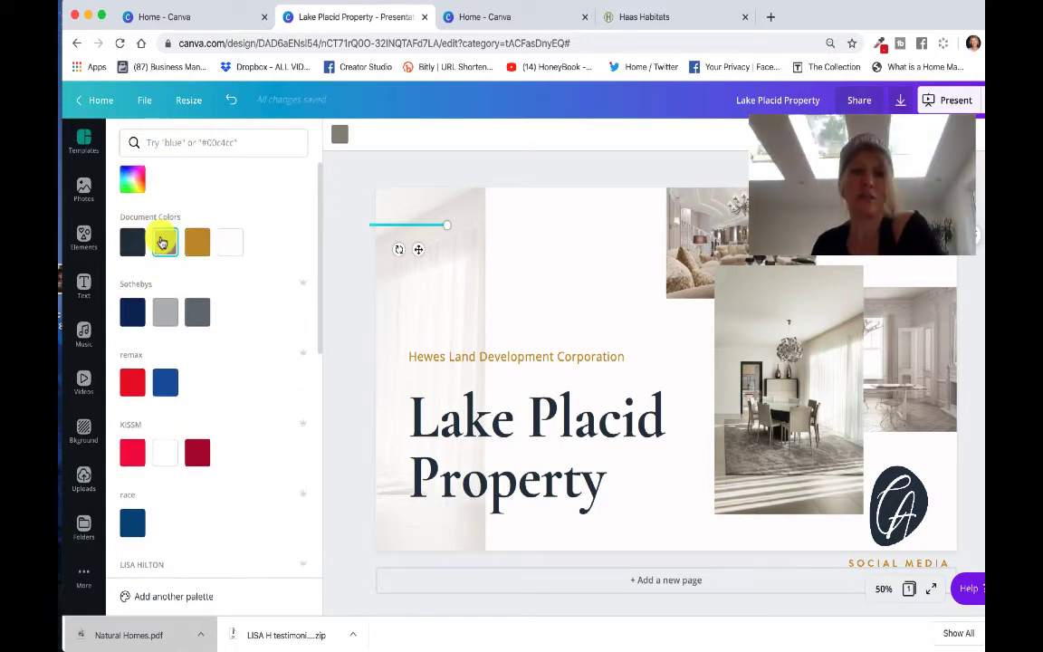
click(133, 244)
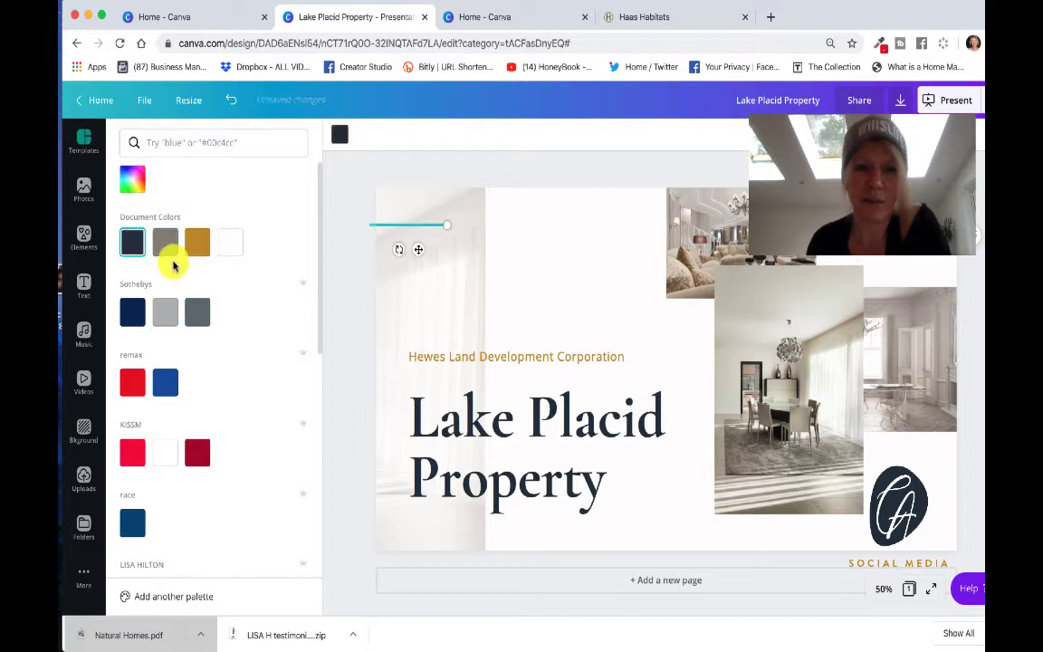
click(575, 258)
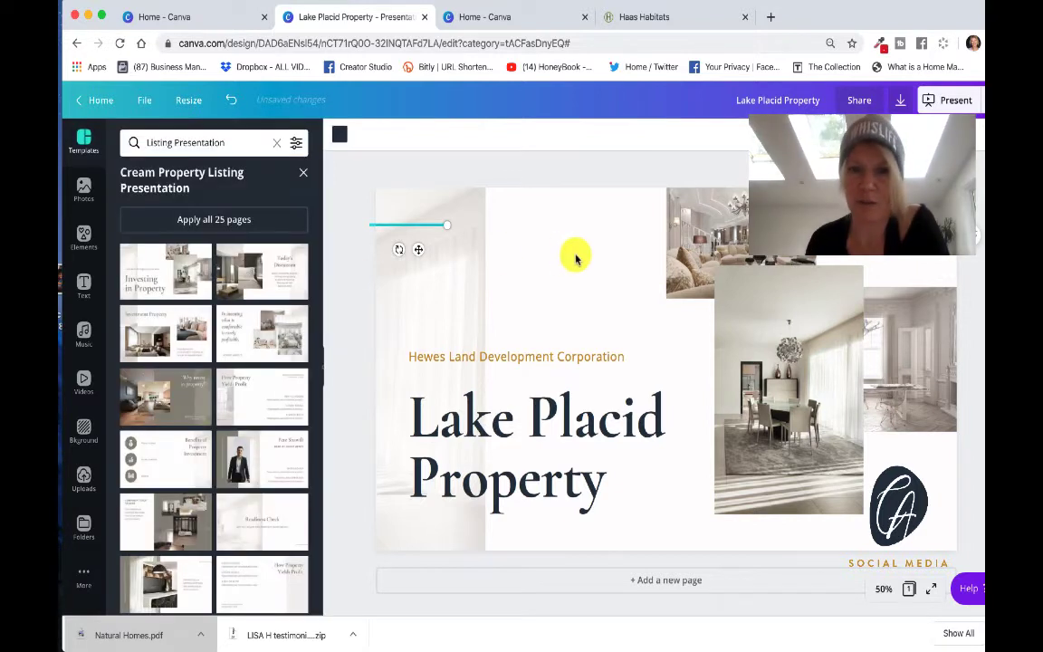
click(566, 535)
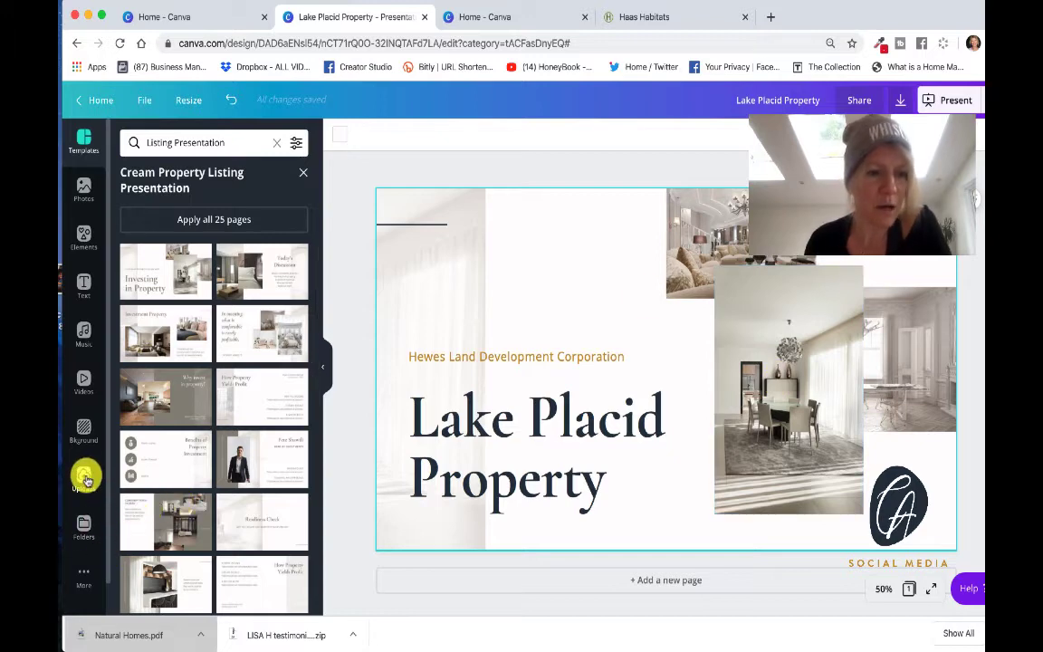
- Open the uploaded images and look through the Desktop's image files available for upload
click(86, 478)
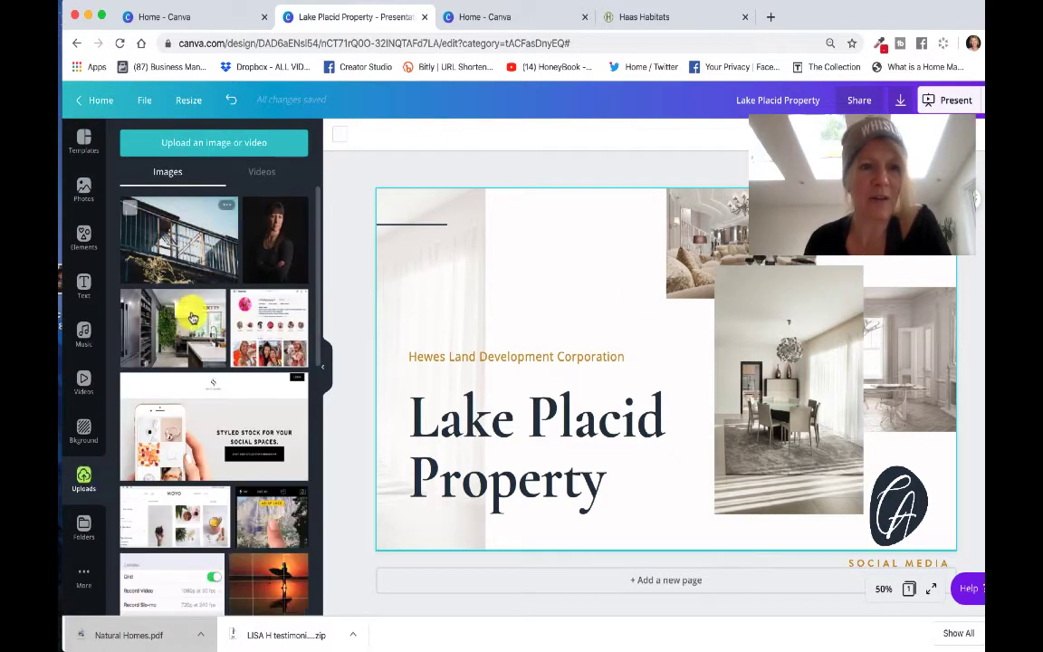
click(226, 145)
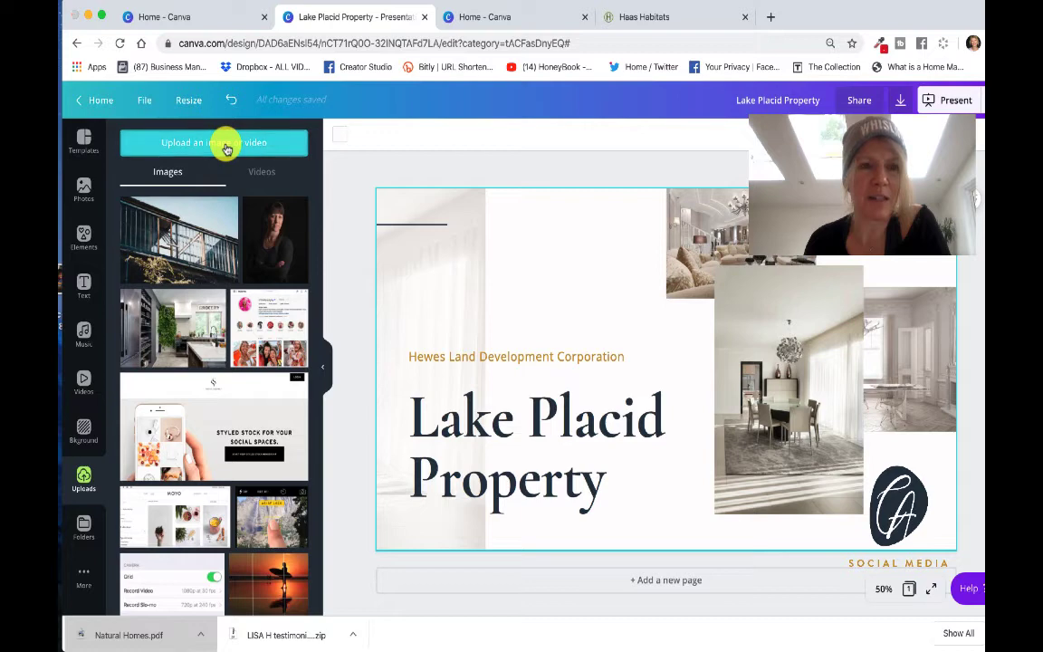
scroll(390, 282, down, 5)
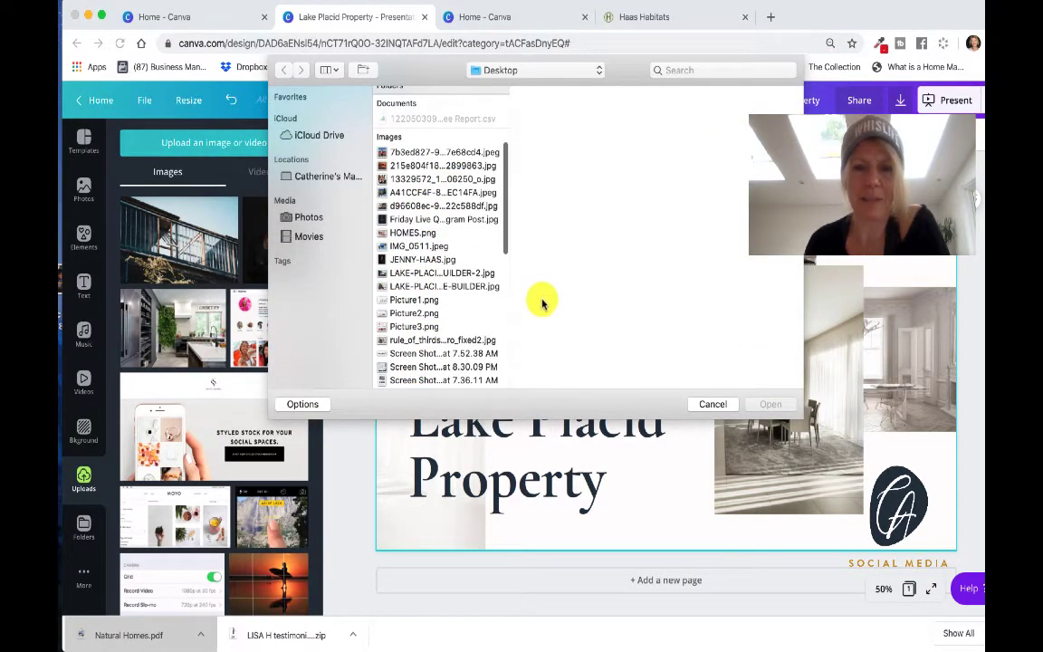
click(716, 405)
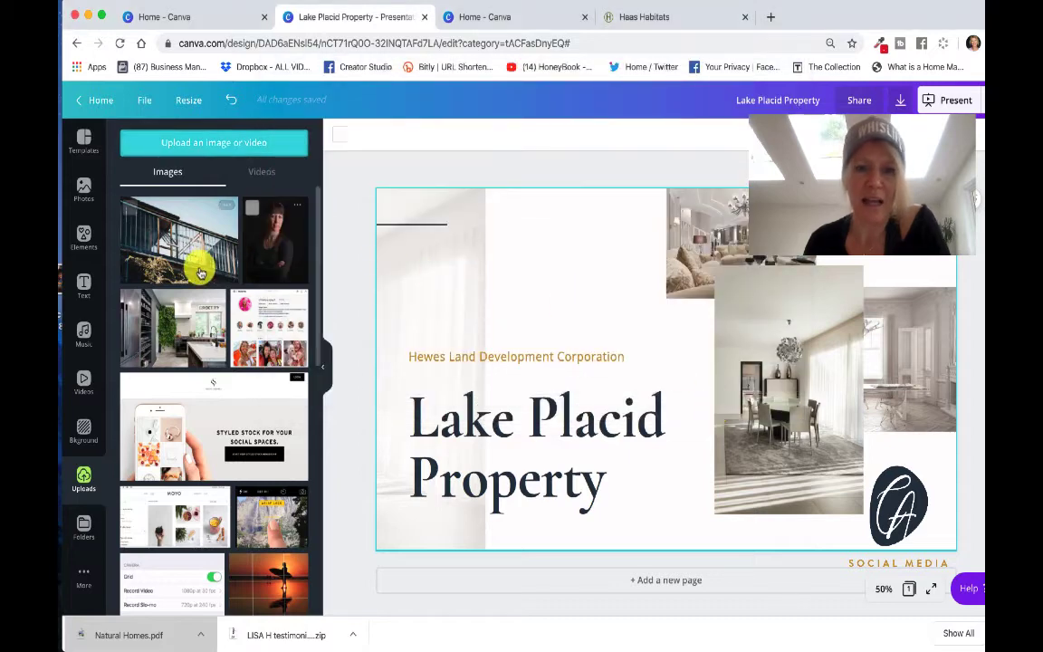
- Fill the cover's three photo frames with uploads: the portrait in the center, the kitchen at the upper left, and the timber deck at right
drag(268, 235, 771, 307)
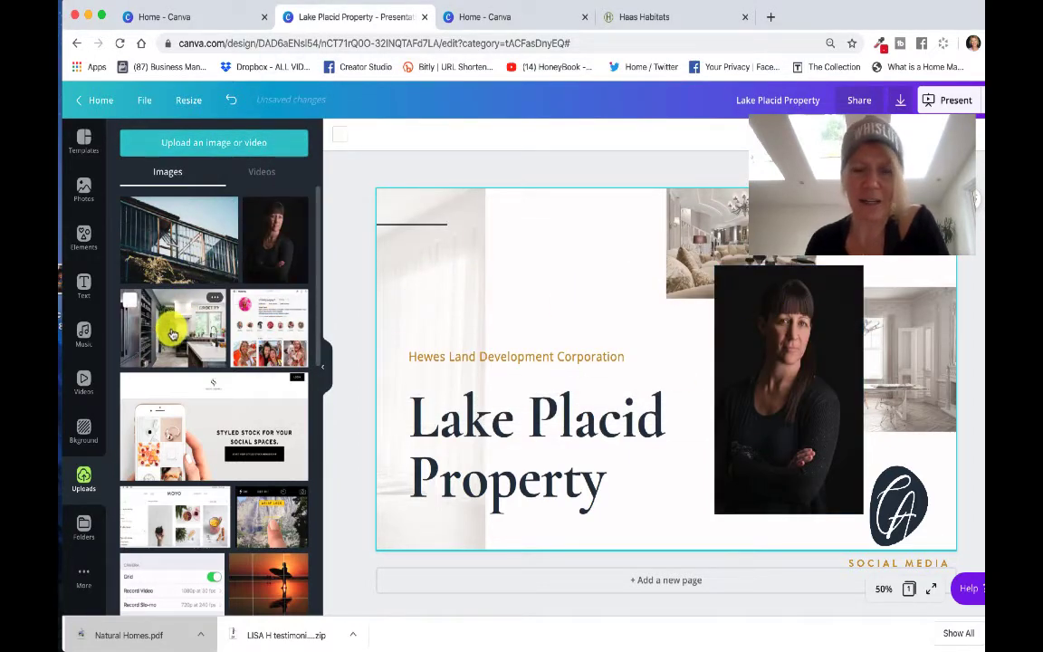
drag(163, 308, 689, 217)
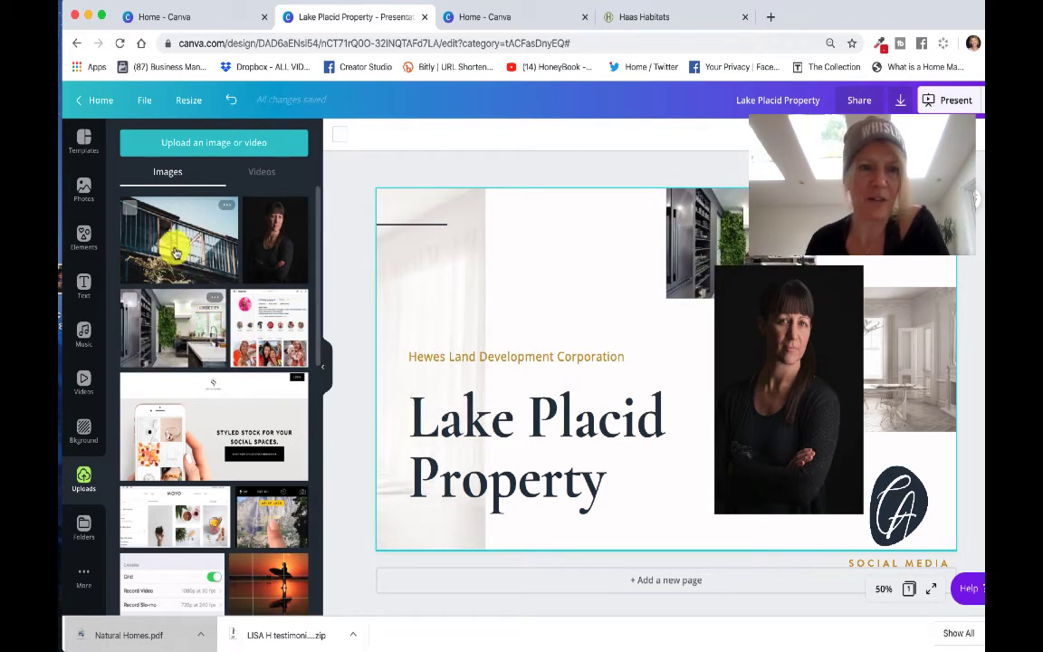
drag(170, 240, 911, 328)
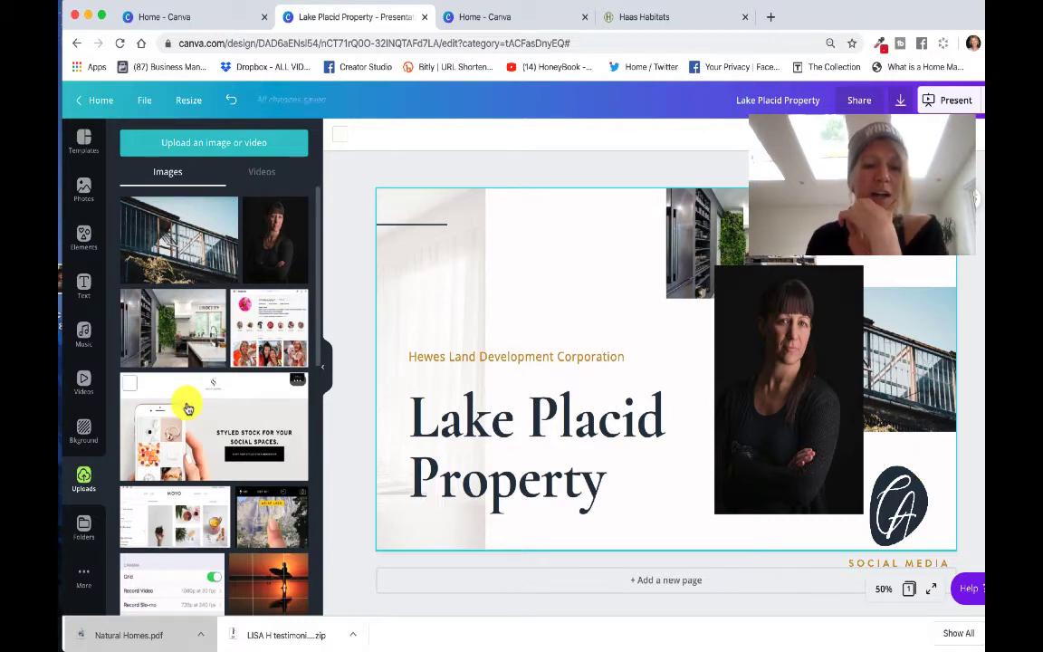
- Replace the portrait in the cover's central photo frame with the uploaded kitchen photo showing the green plant wall
scroll(187, 408, down, 1)
drag(222, 299, 728, 328)
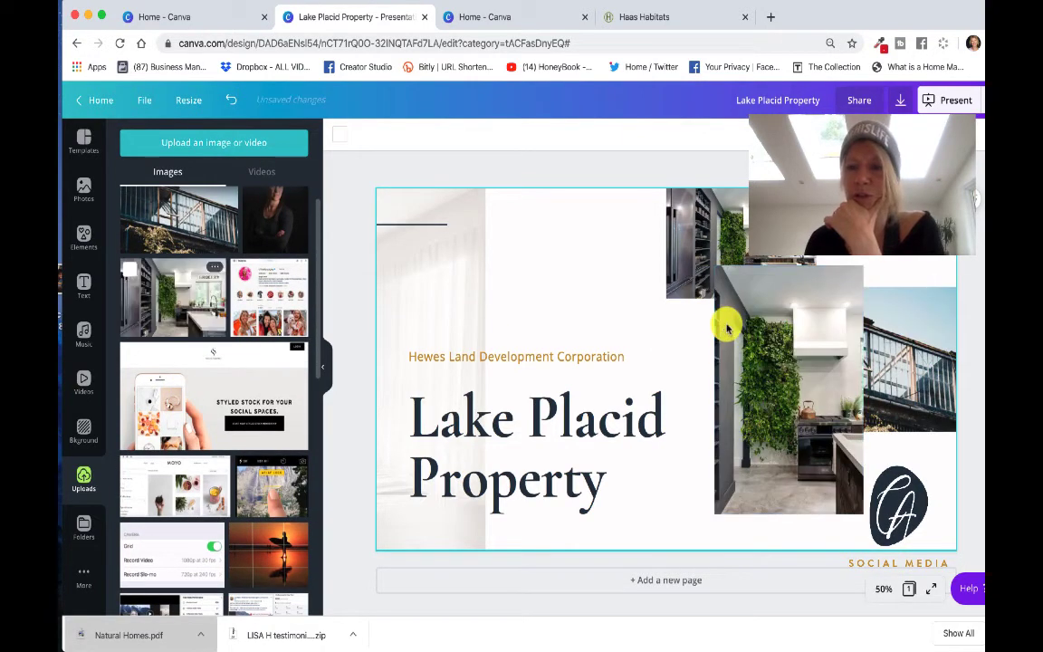
scroll(240, 354, down, 5)
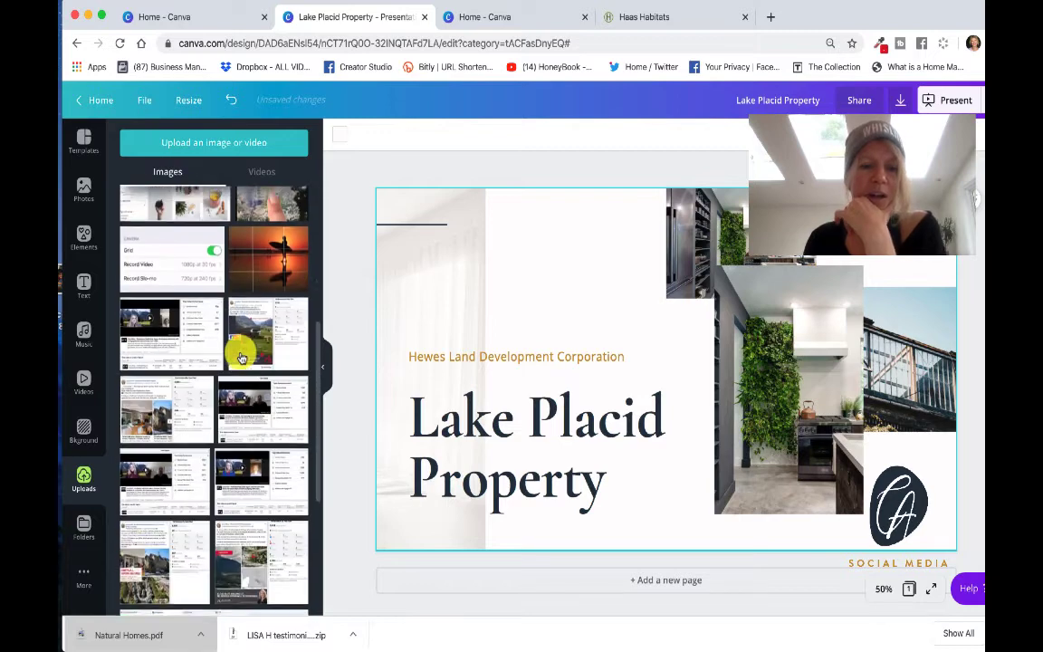
scroll(240, 354, up, 5)
- Search the stock photos for "forest" and place the dense evergreen treetops photo in the cover's upper photo frame
click(83, 189)
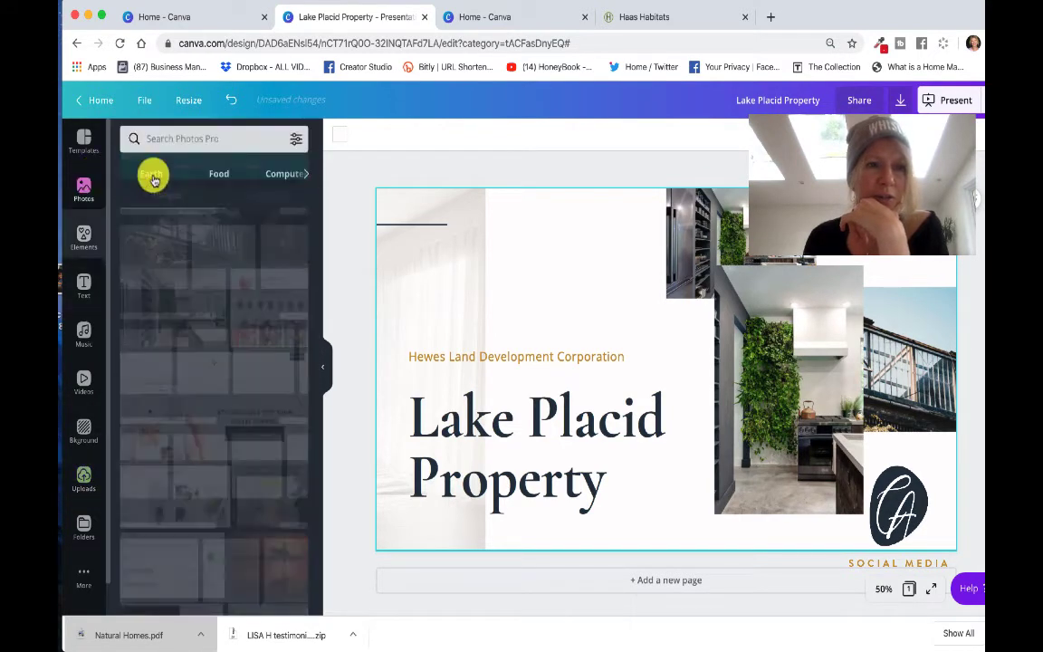
click(200, 143)
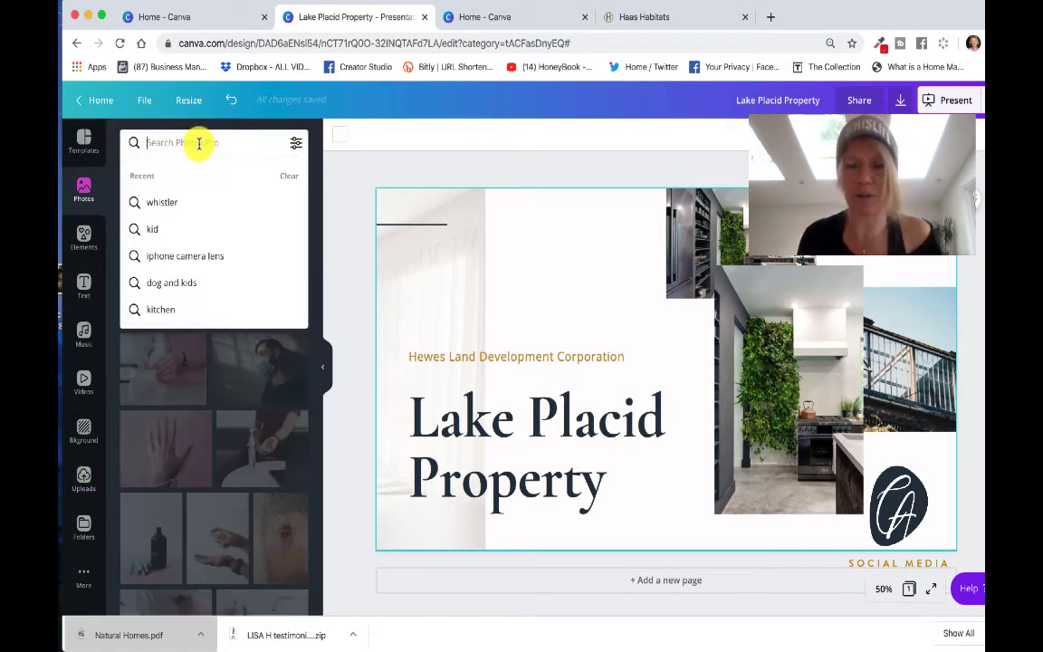
text(forest)
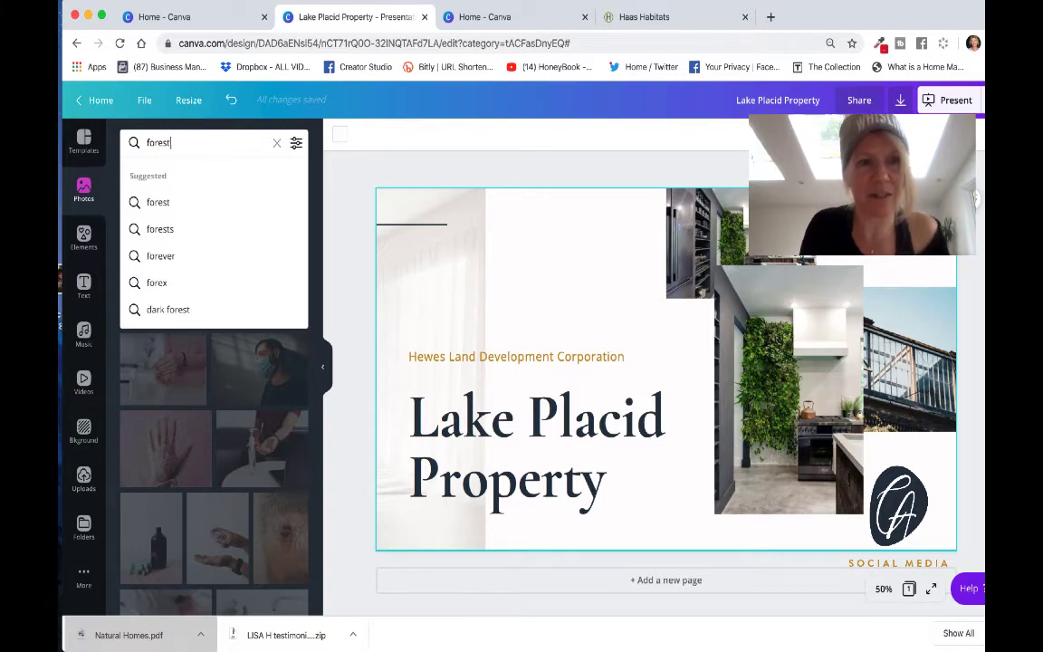
key(Return)
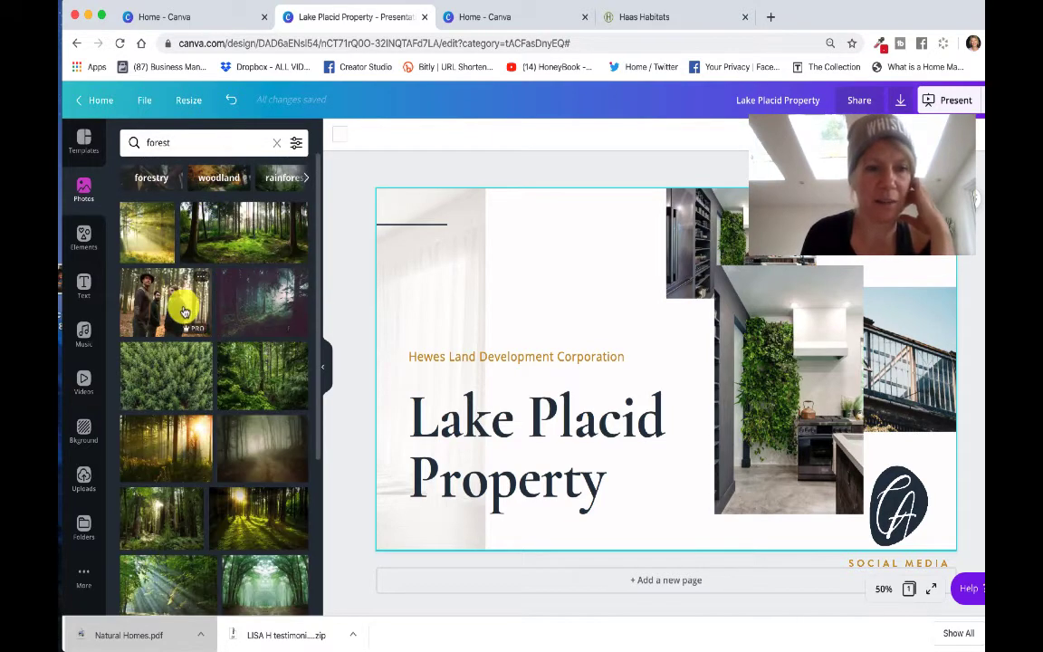
drag(151, 381, 705, 233)
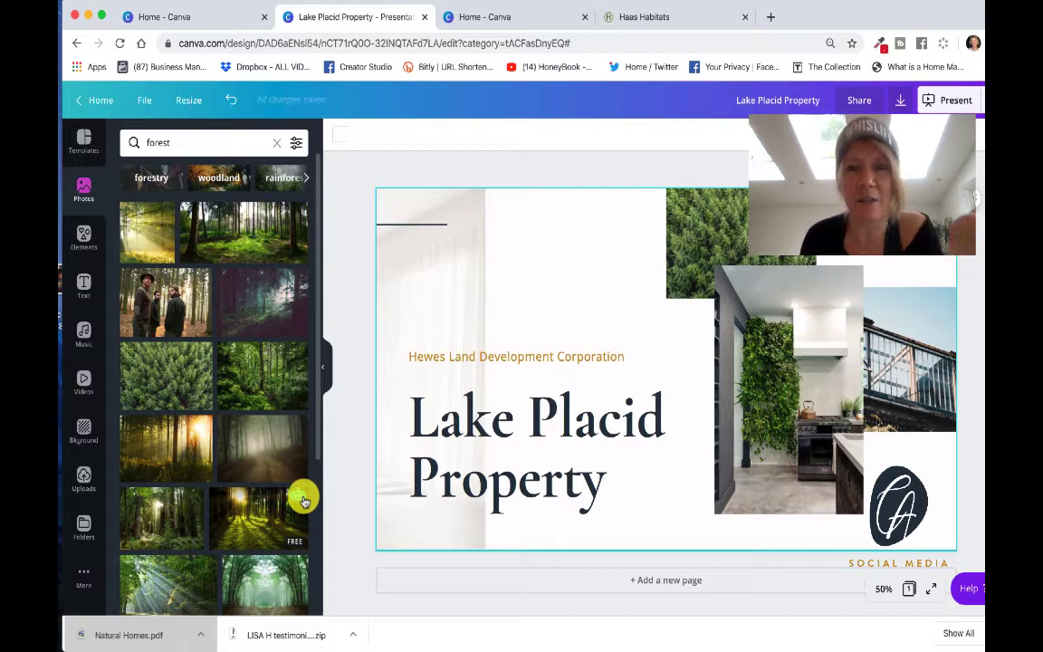
- Replace the deck photo in the cover's right-hand frame with the misty forest photo from the forest results
scroll(217, 523, down, 5)
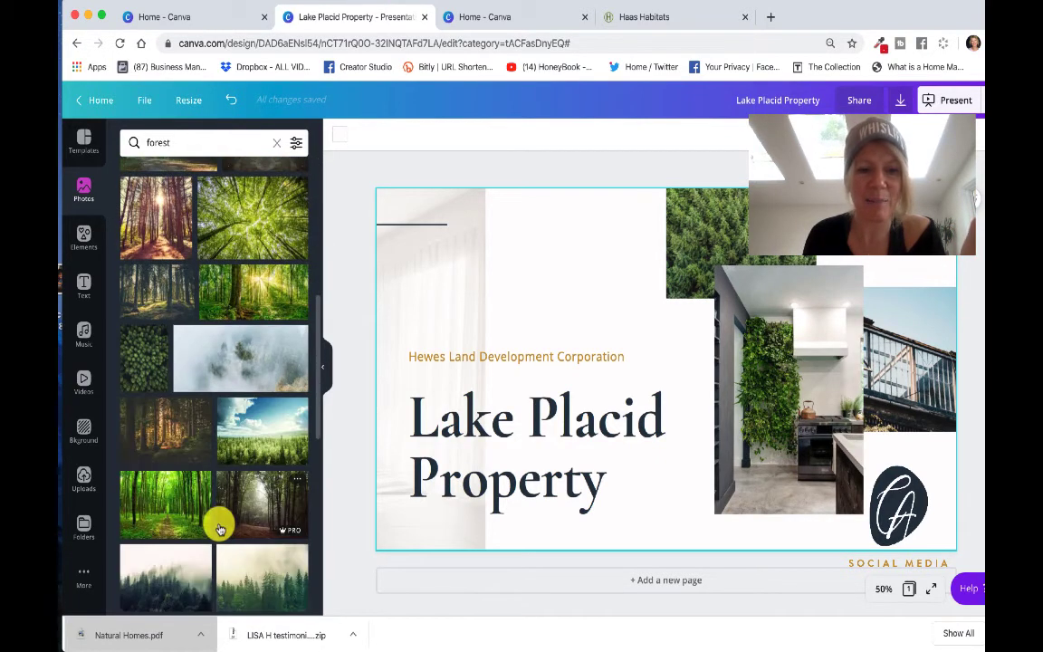
scroll(219, 528, down, 2)
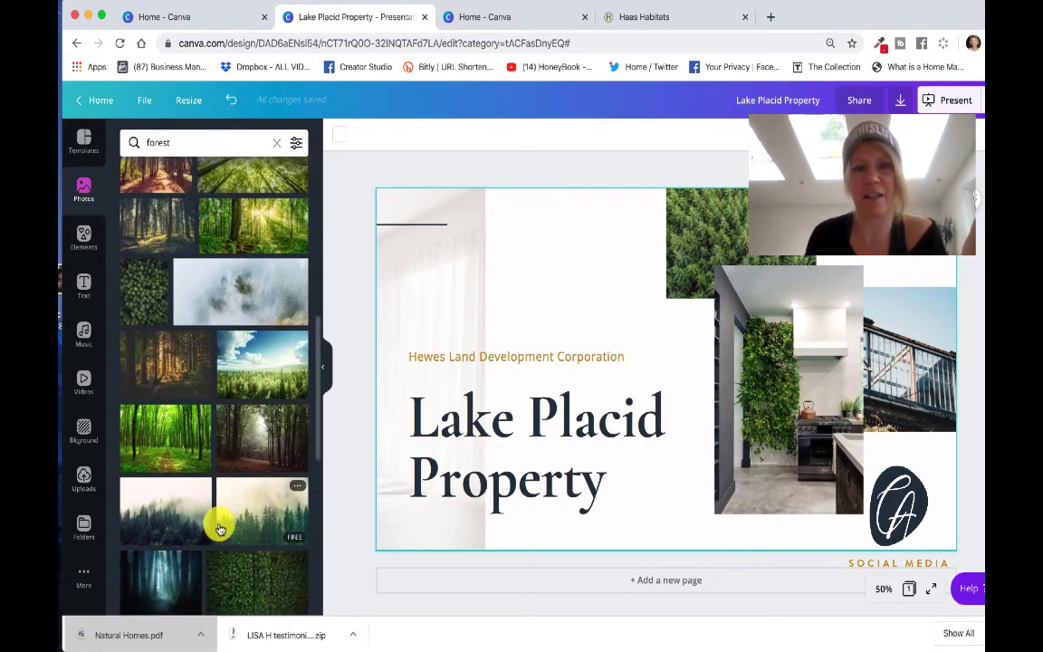
drag(218, 297, 920, 371)
mouse_move(605, 634)
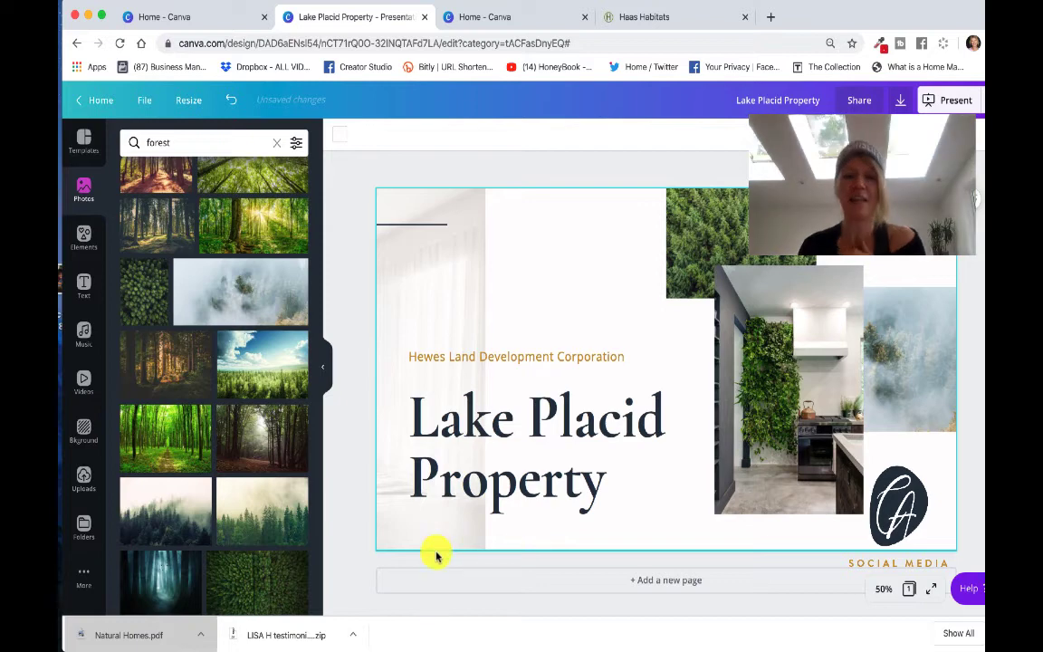
scroll(209, 415, up, 10)
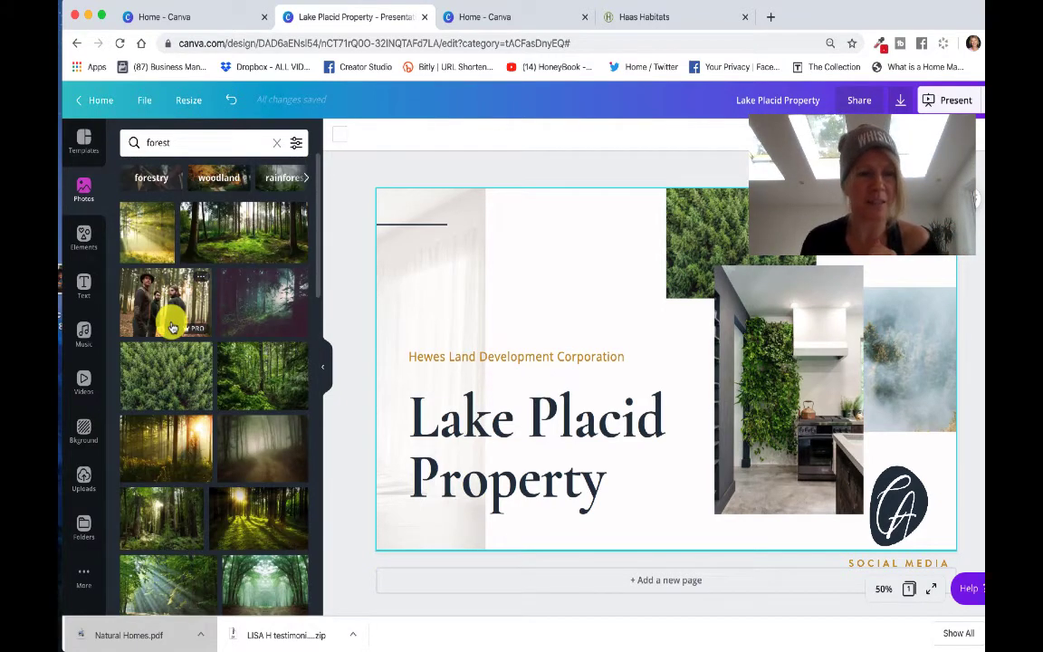
- Return to the Cream Property Listing Presentation template pages and add a blank second page to the design
click(80, 145)
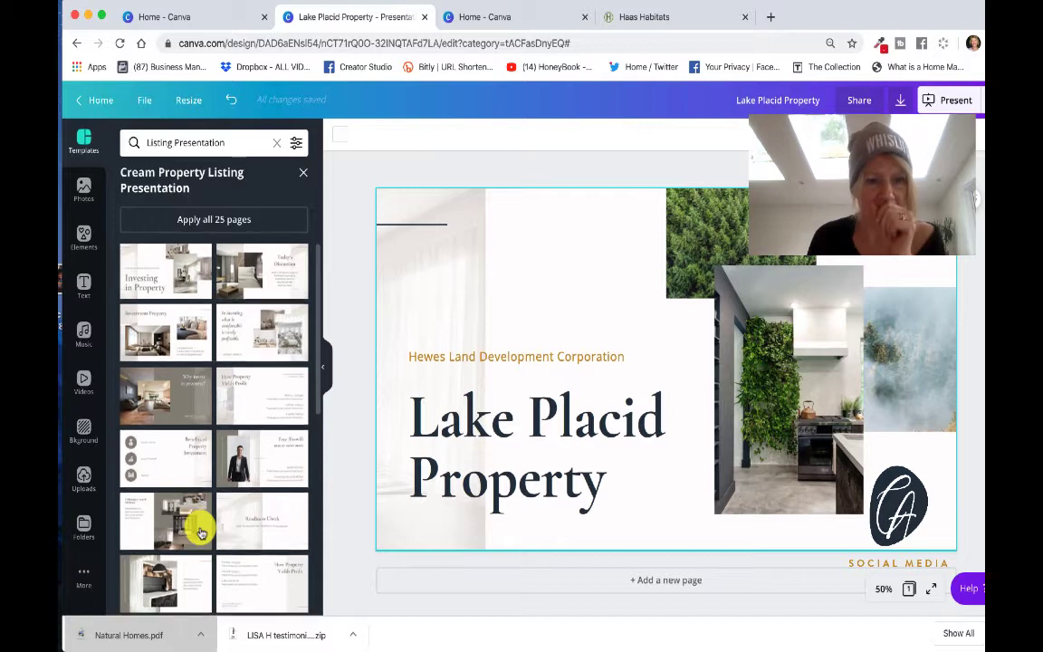
scroll(257, 444, down, 1)
drag(254, 436, 425, 575)
click(648, 584)
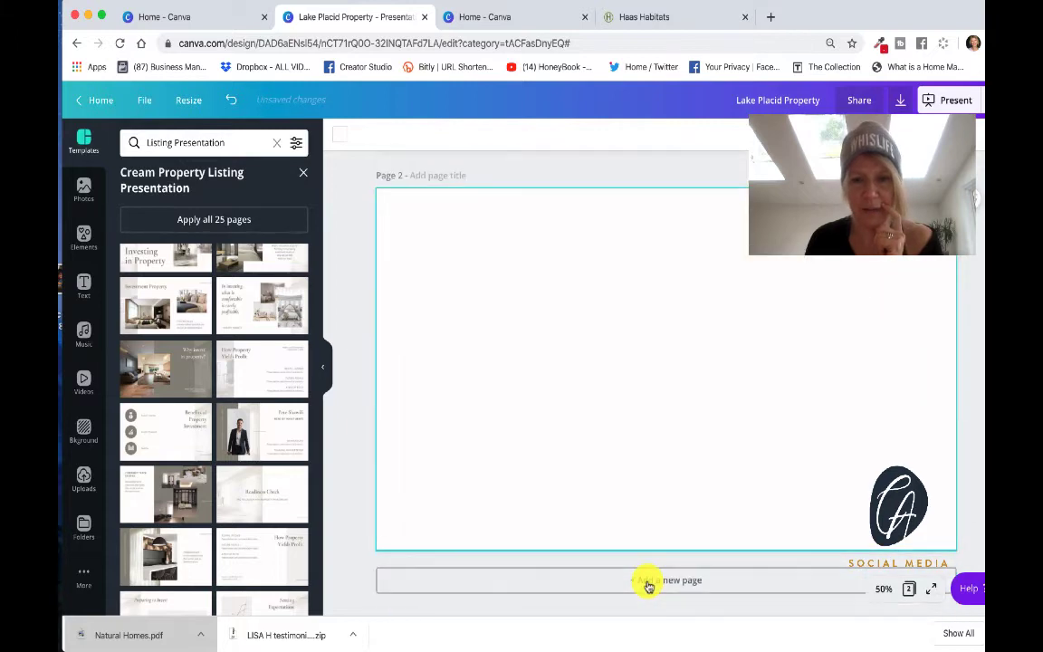
- Apply the template's "Head of Investments" profile layout to page 2 and replace its portrait with the uploaded photo of the dark-haired woman
drag(267, 429, 535, 301)
click(525, 333)
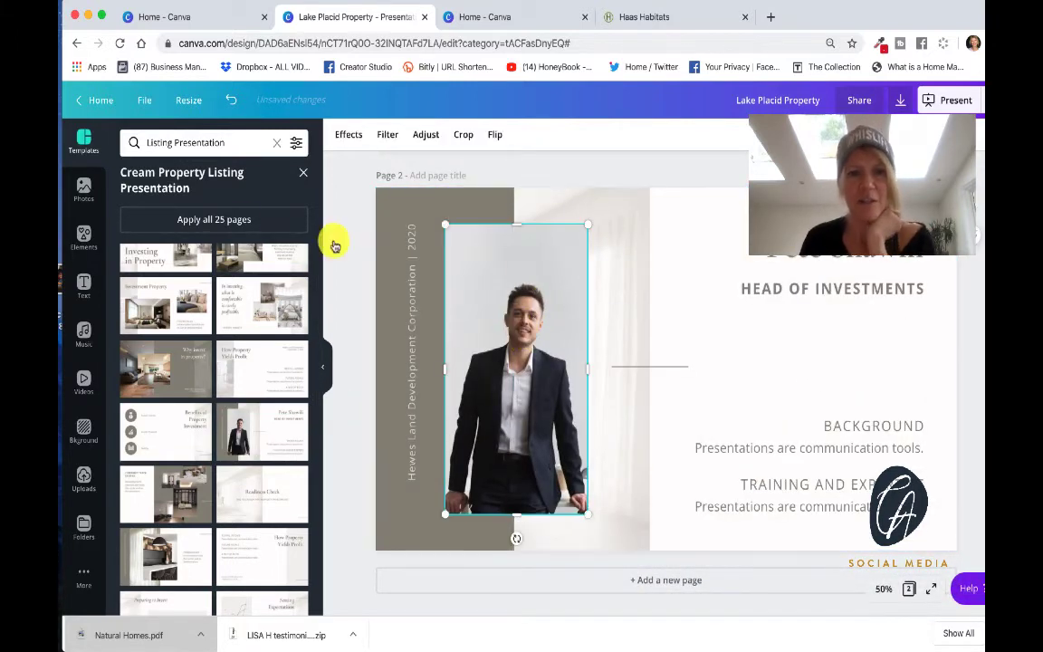
click(82, 480)
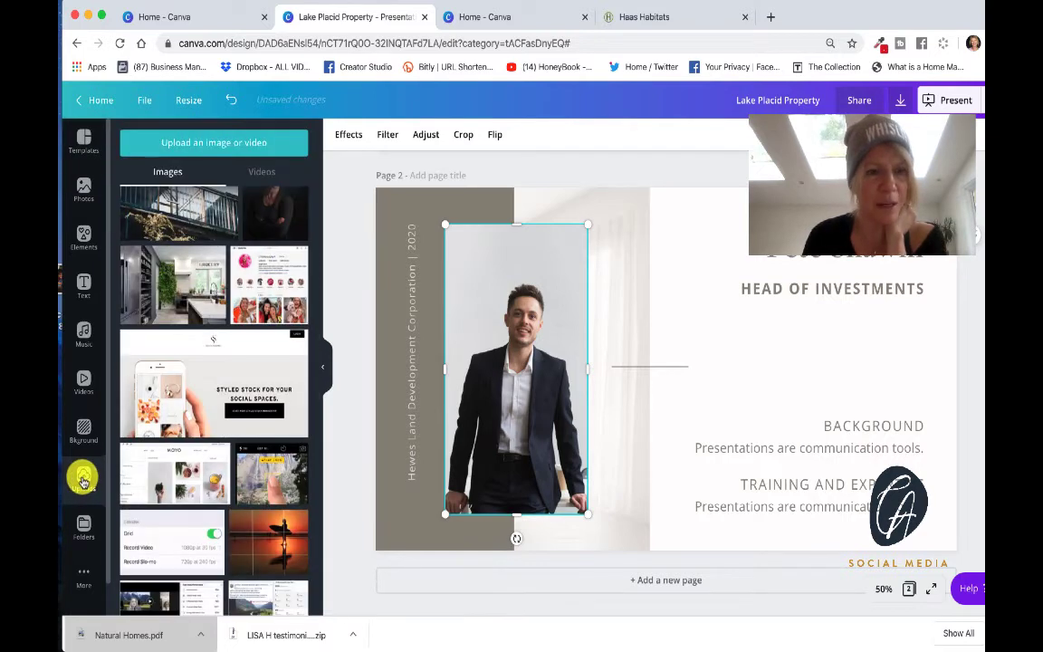
drag(272, 205, 450, 302)
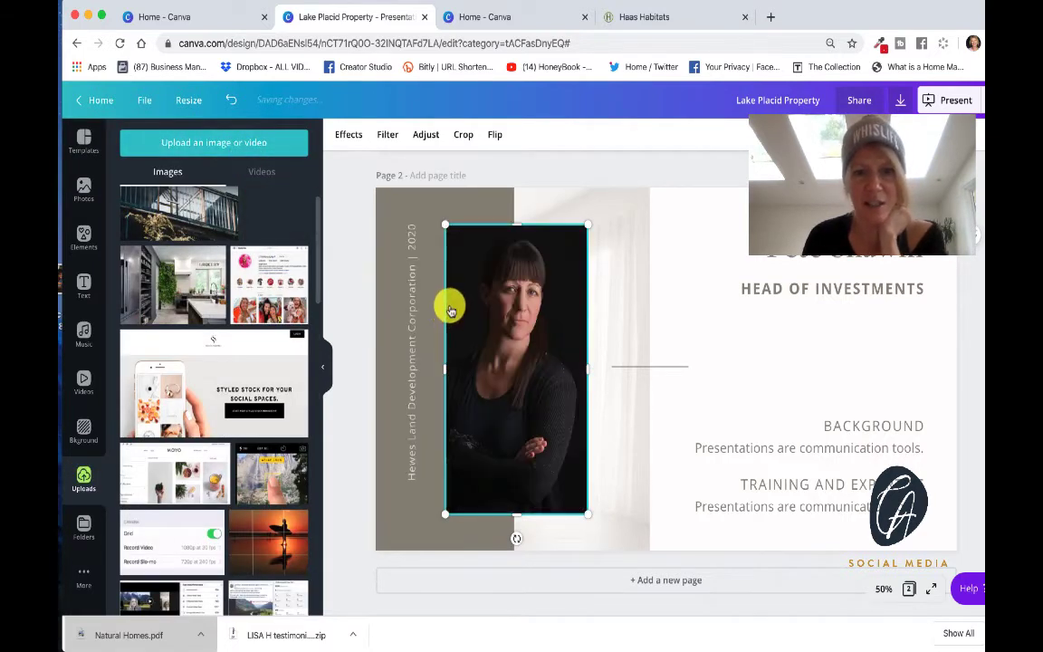
- Align the "BACKGROUND" heading and the line directly beneath it with the left edge of their text block on page 2
click(414, 429)
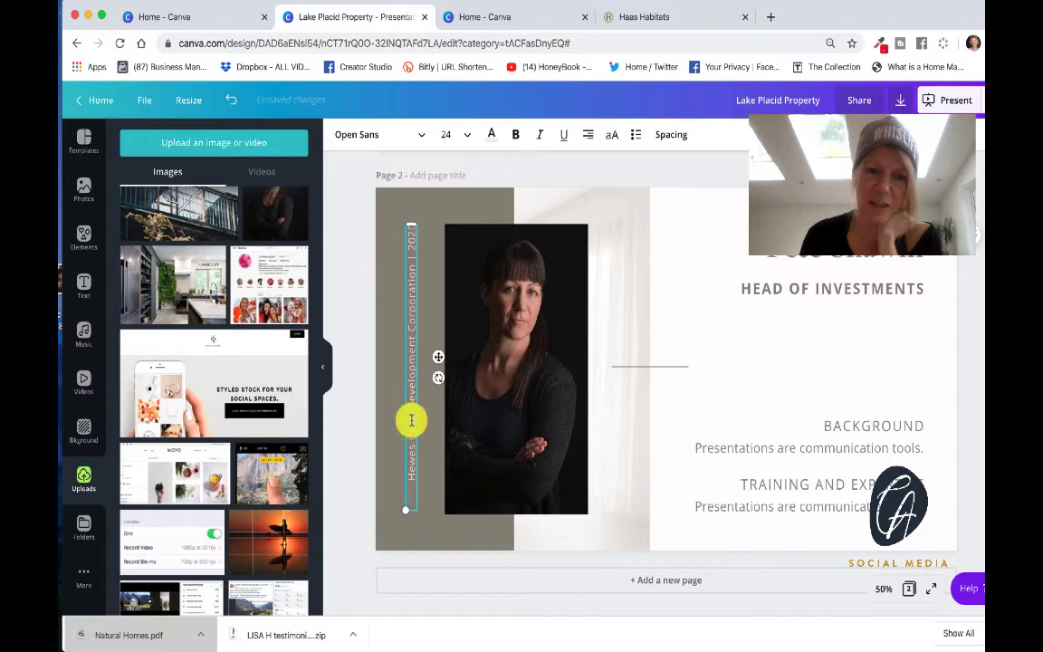
click(783, 291)
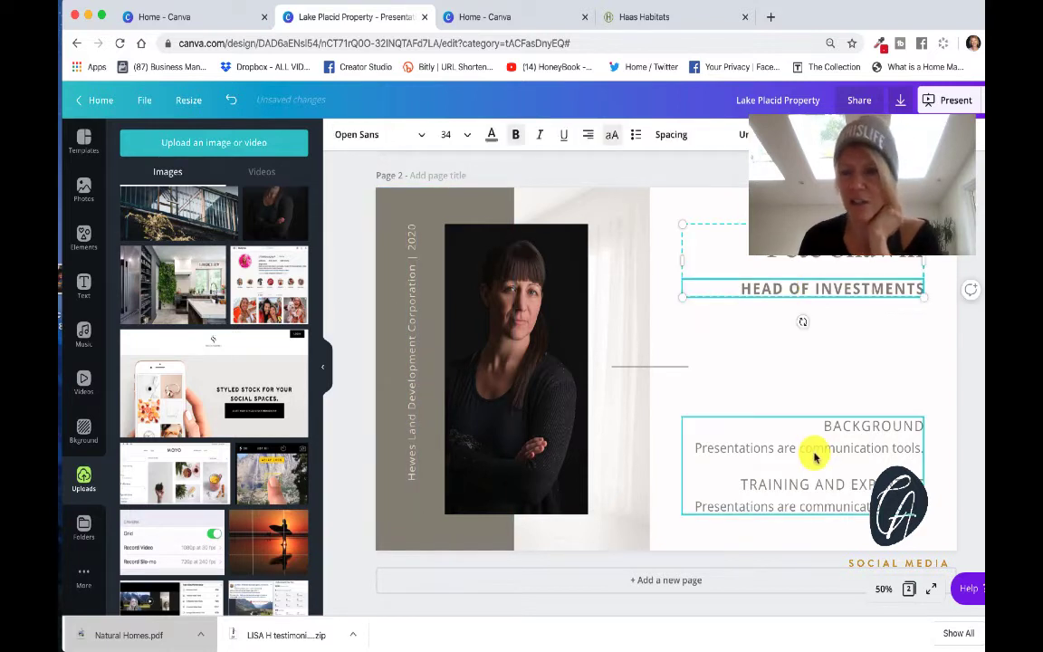
click(827, 436)
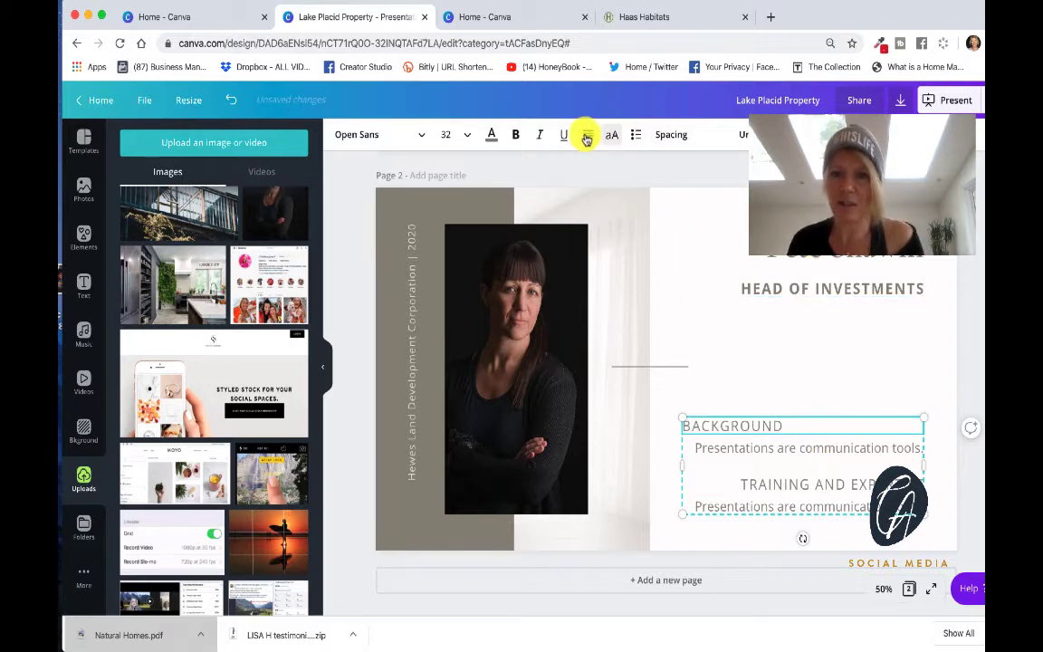
click(724, 450)
click(588, 135)
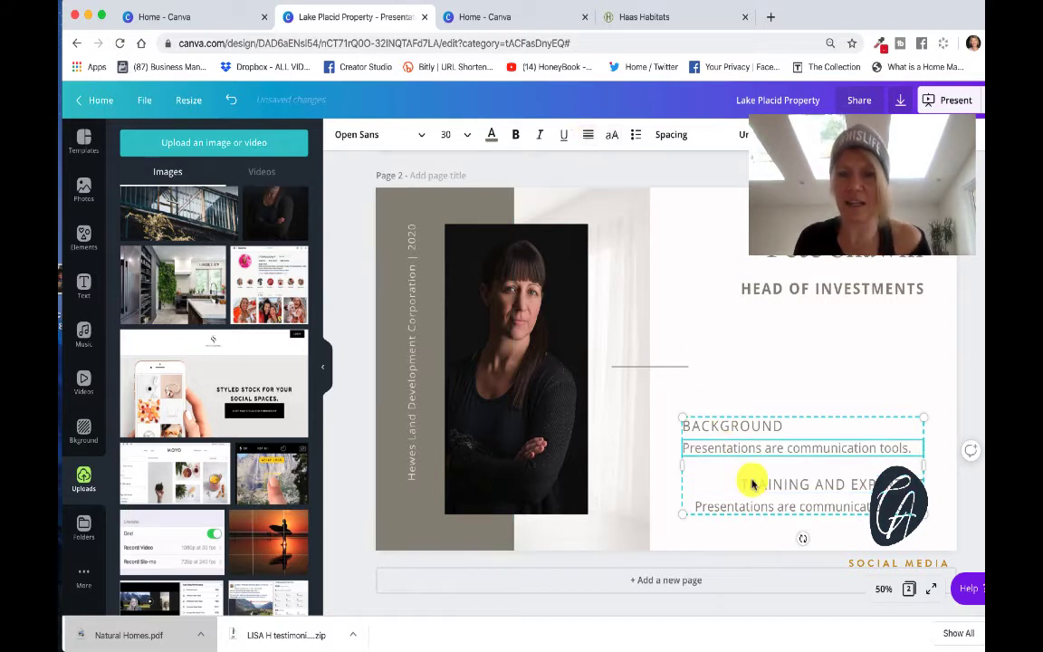
- Delete the background and training text block from page 2
click(802, 421)
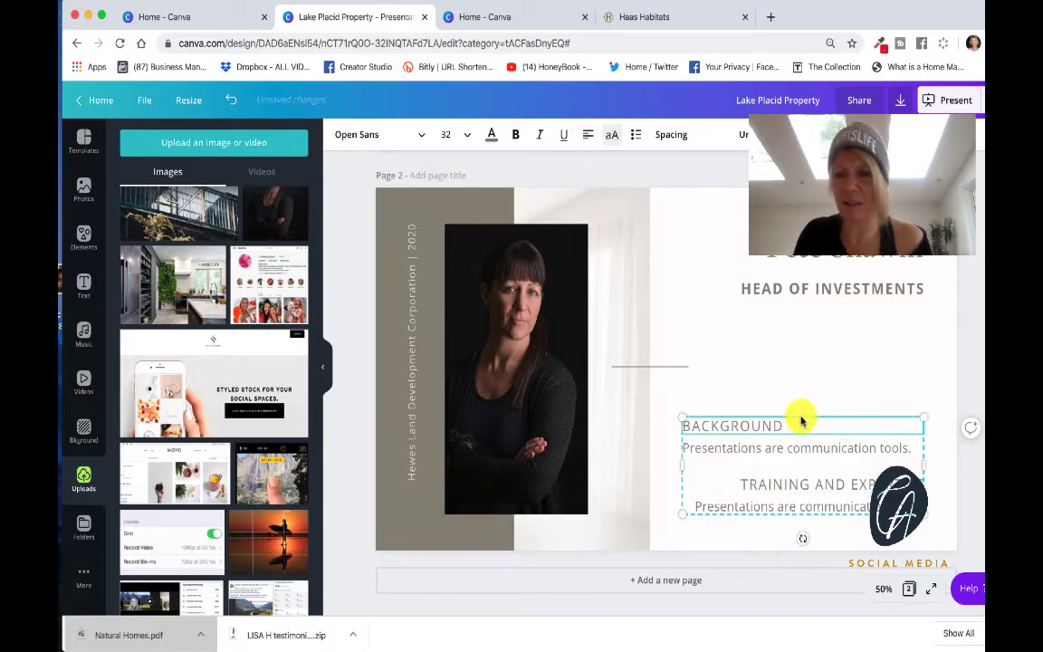
key(BackSpace)
key(BackSpace)
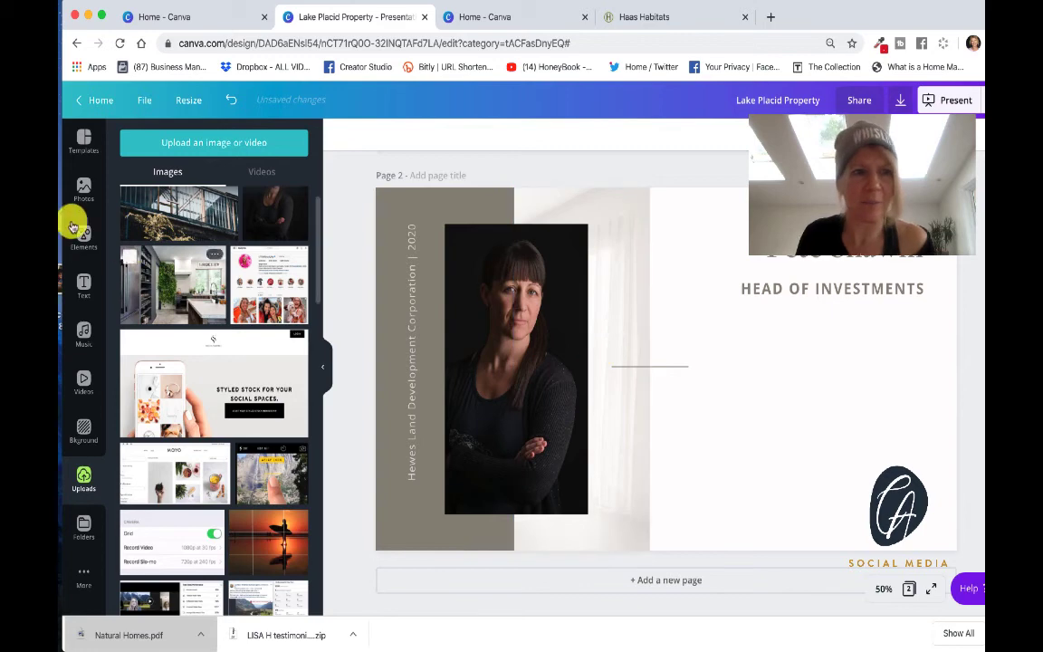
- Add a subheading text box to page 2 and place it below the "HEAD OF INVESTMENTS" title
click(82, 286)
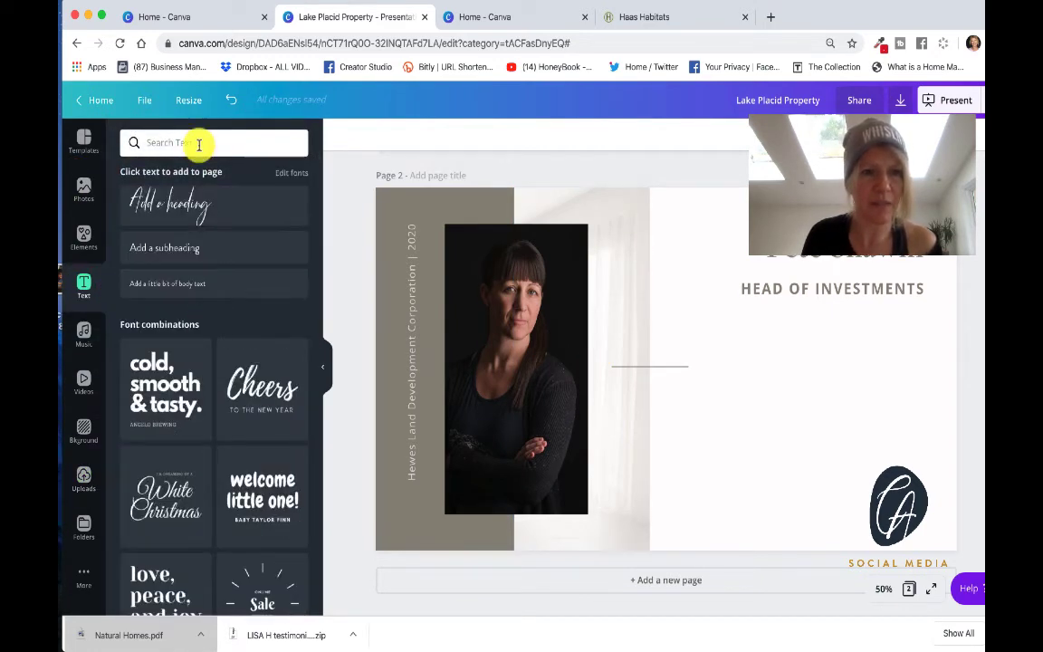
click(185, 247)
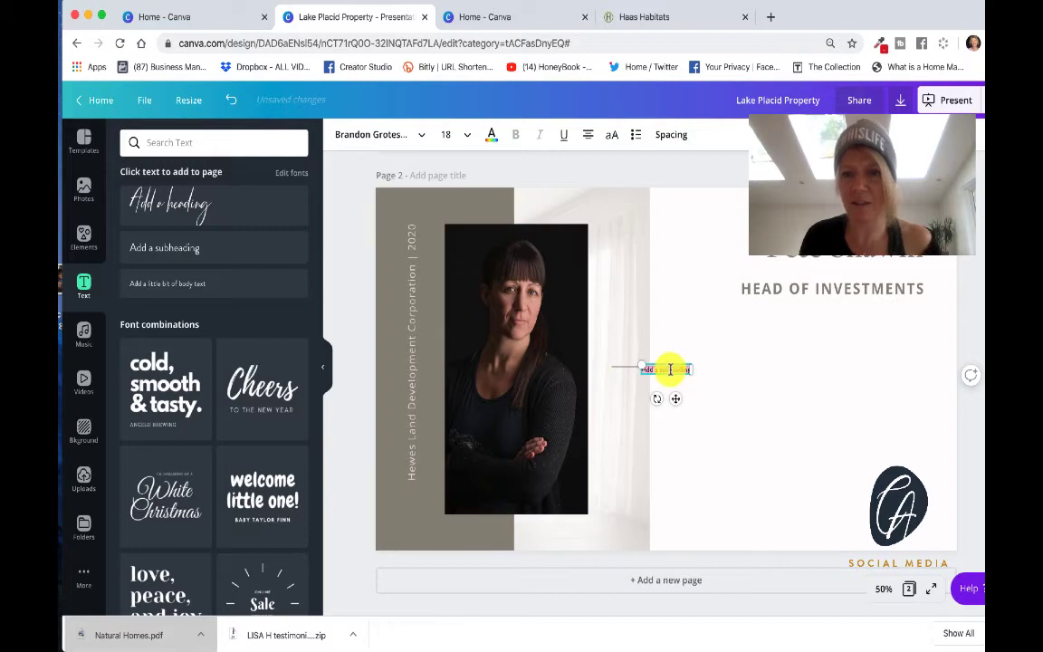
drag(673, 372, 781, 360)
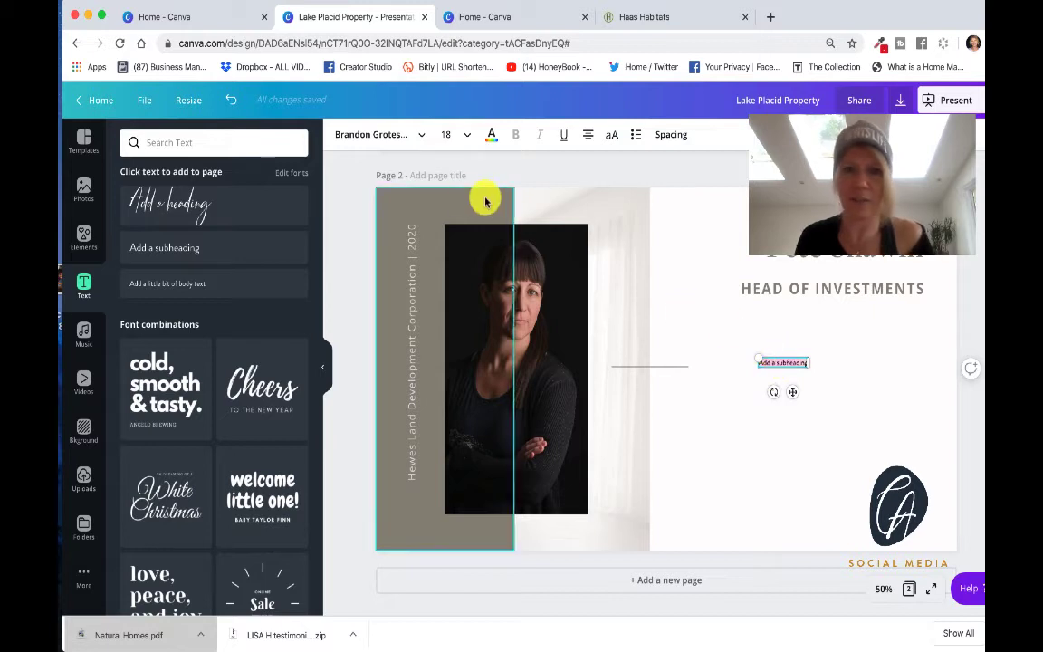
- Set the new subheading's font to Open Sans and its size to 24
click(410, 136)
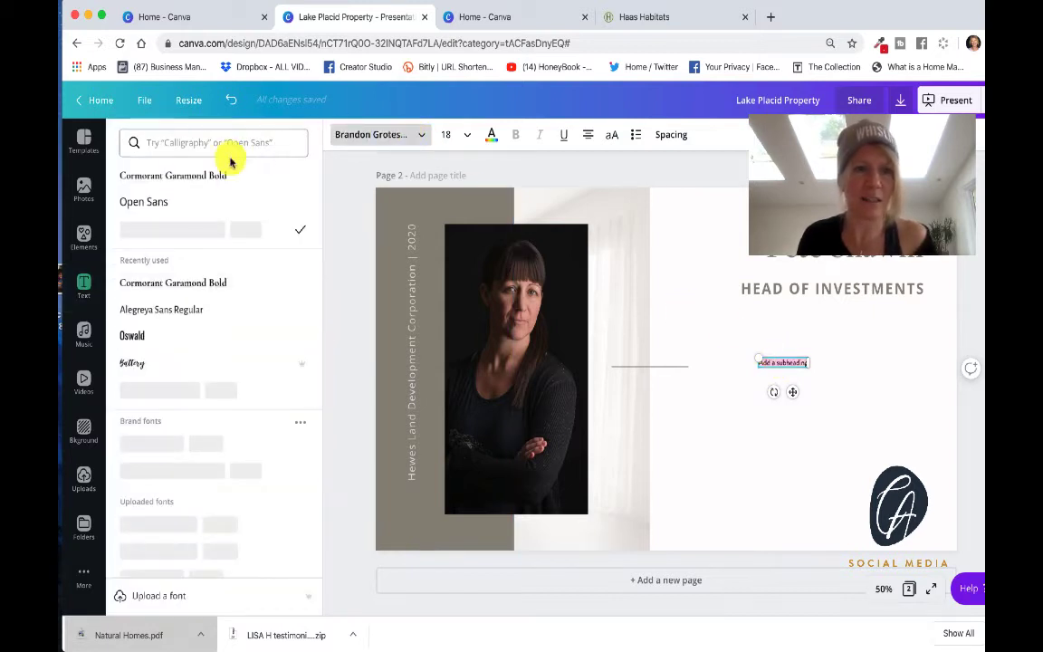
click(168, 203)
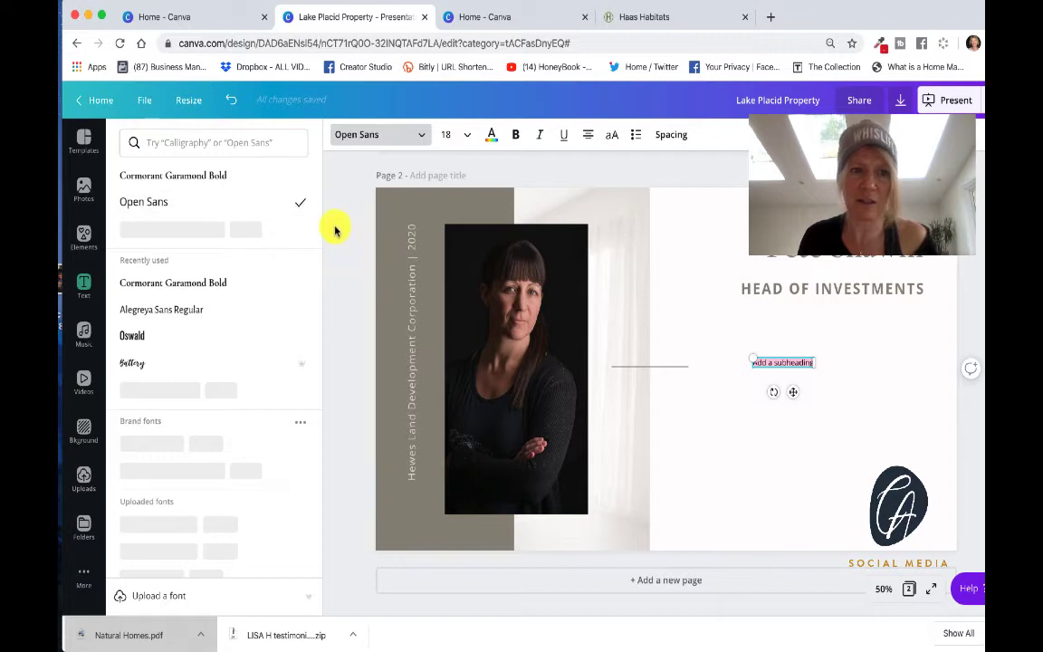
click(470, 136)
scroll(464, 401, down, 3)
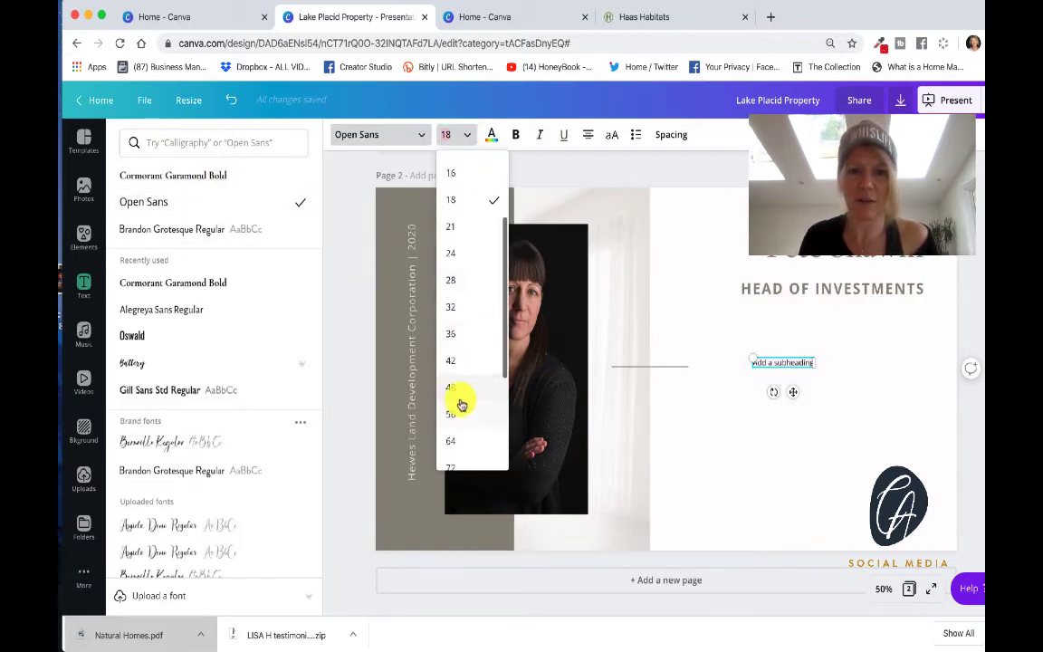
click(459, 390)
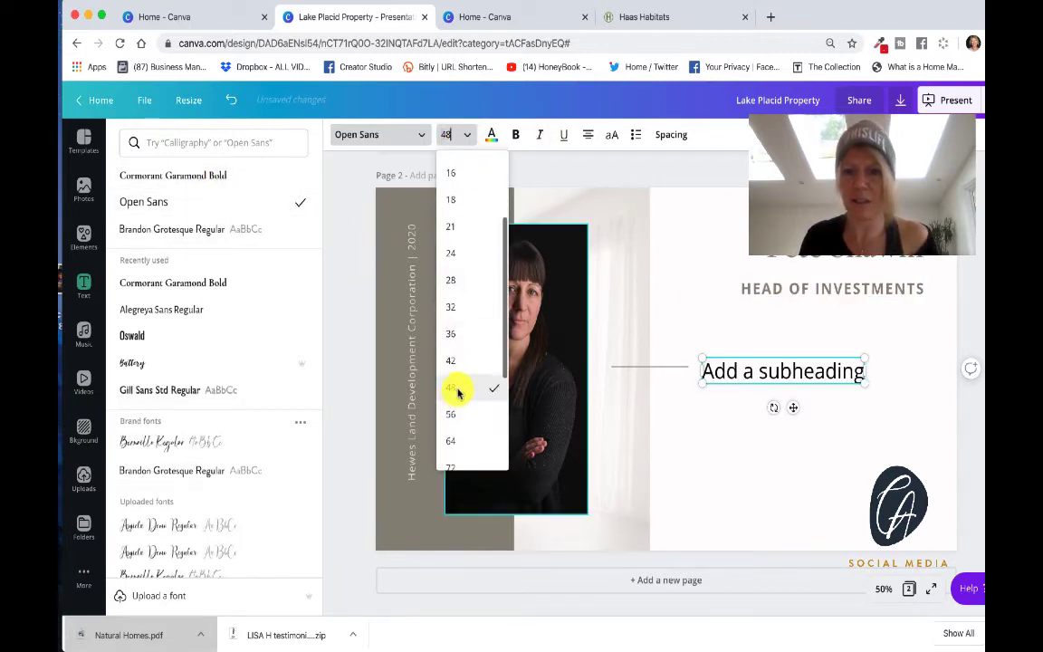
click(423, 138)
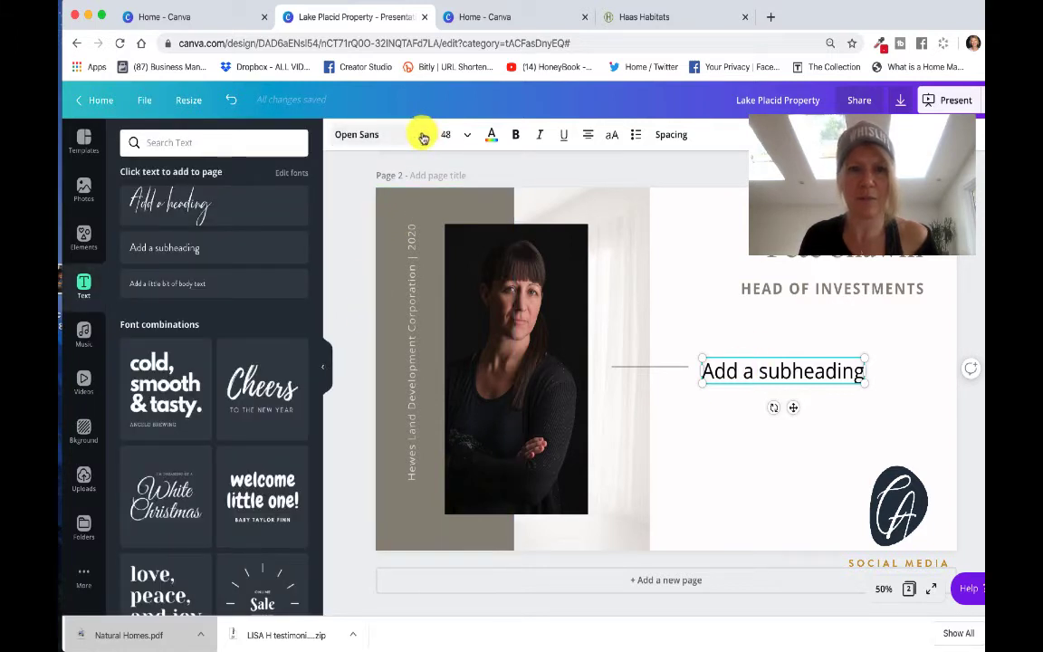
click(472, 137)
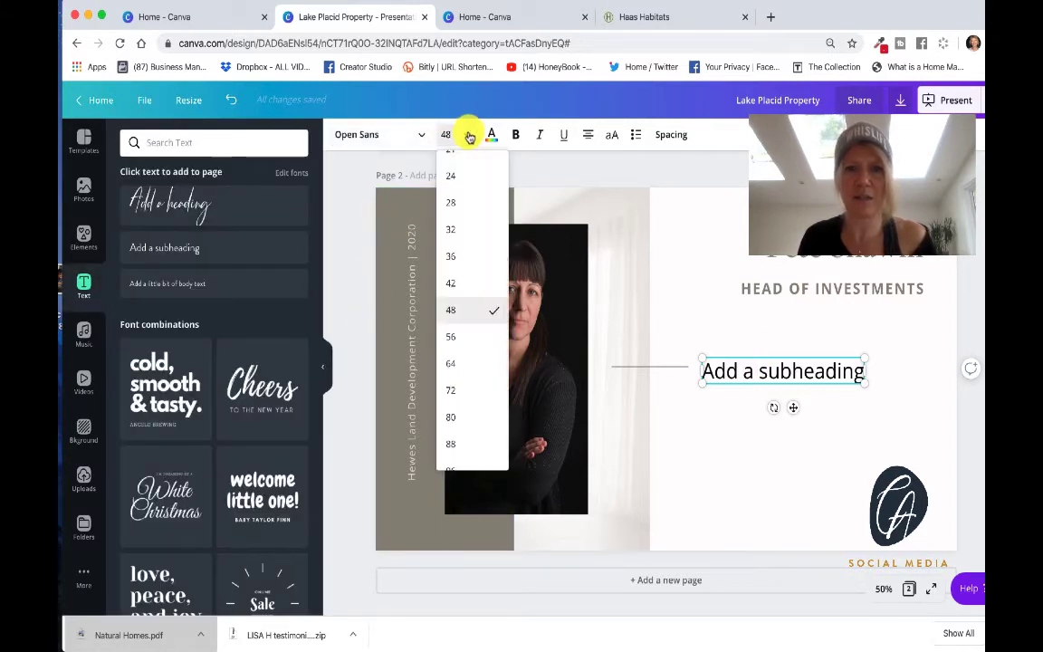
click(457, 179)
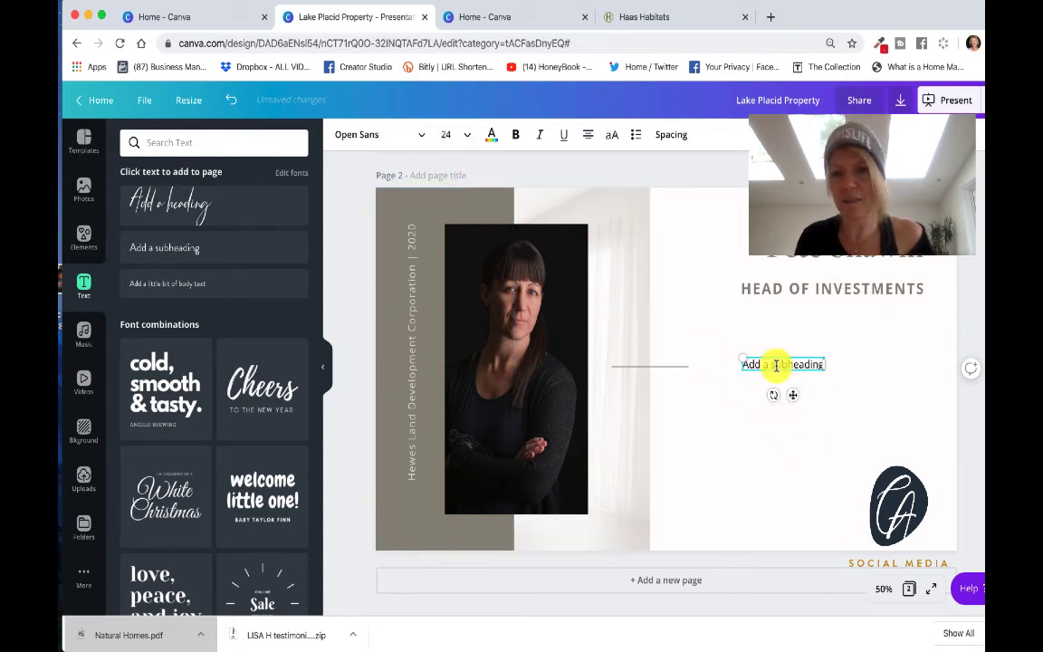
- Recolor the subheading with the document's grey-brown color and move it slightly closer to the "HEAD OF INVESTMENTS" title
key(super+a)
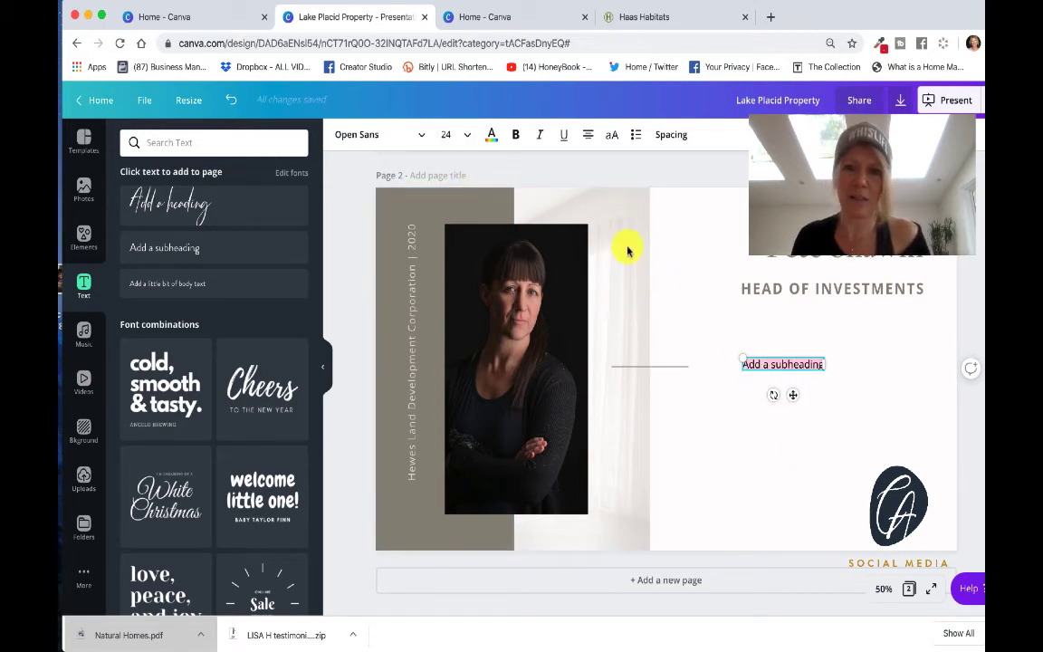
click(491, 136)
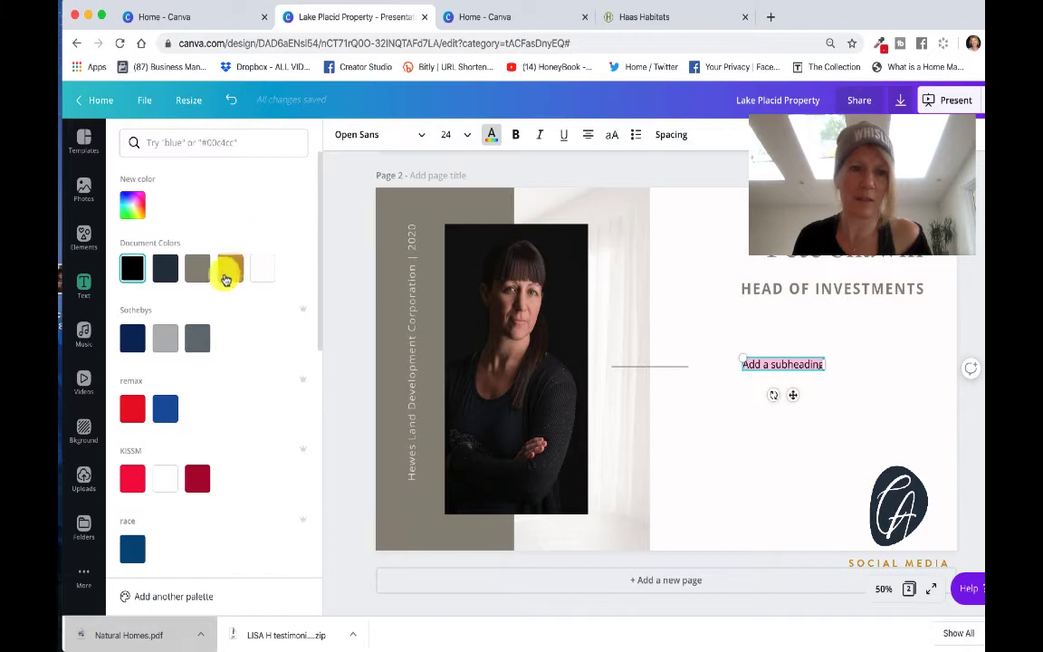
click(197, 268)
click(812, 451)
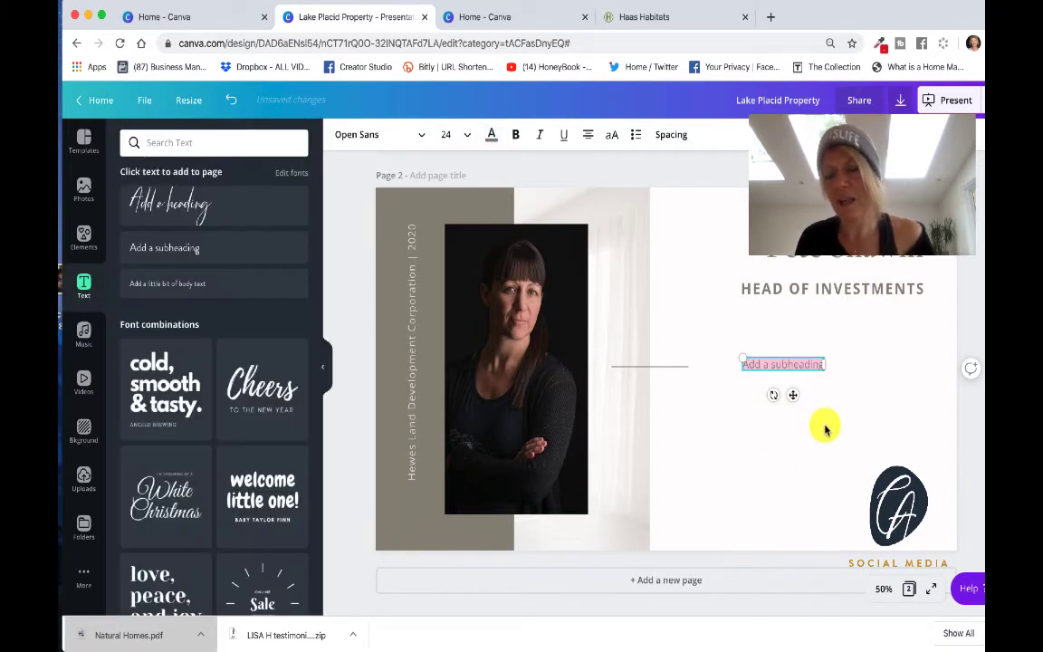
click(826, 428)
drag(795, 368, 771, 340)
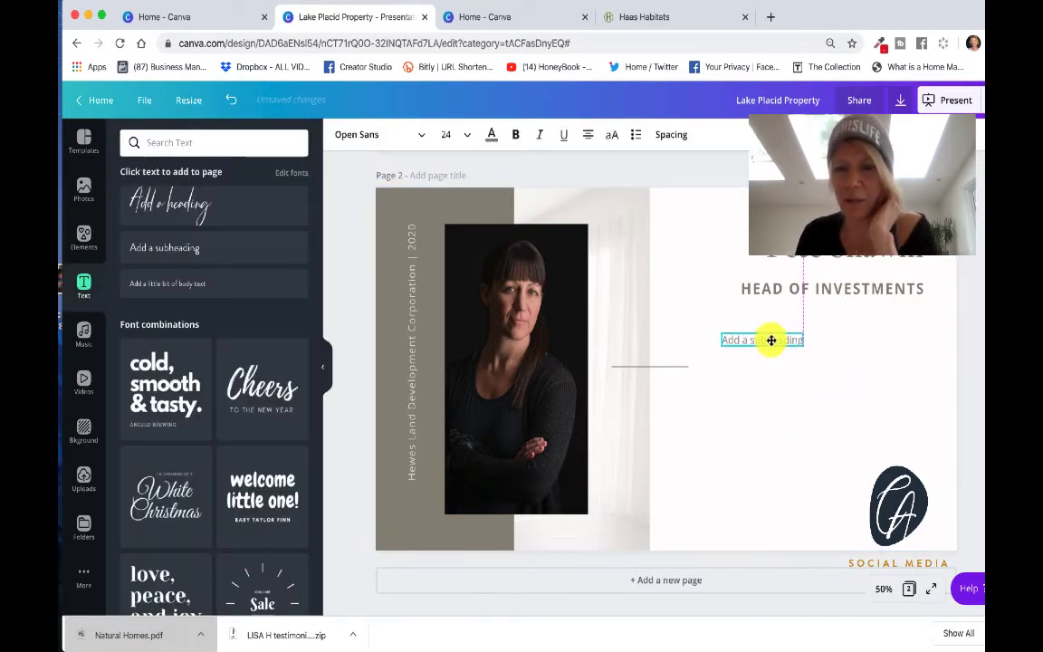
- Preview page 2 in full-screen view and return to the editor
click(933, 589)
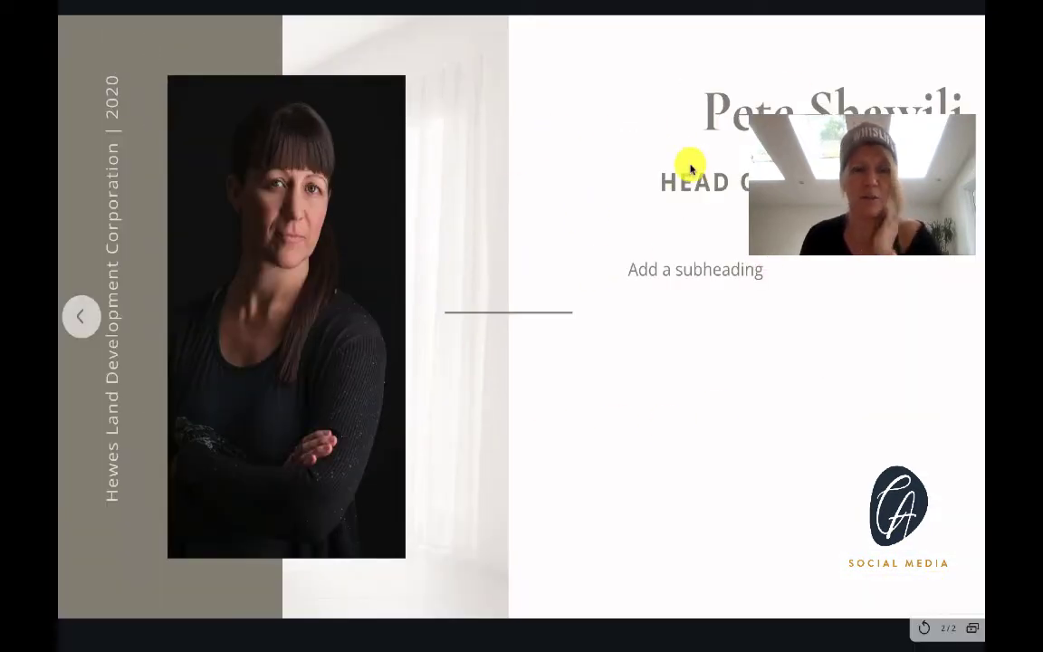
key(Escape)
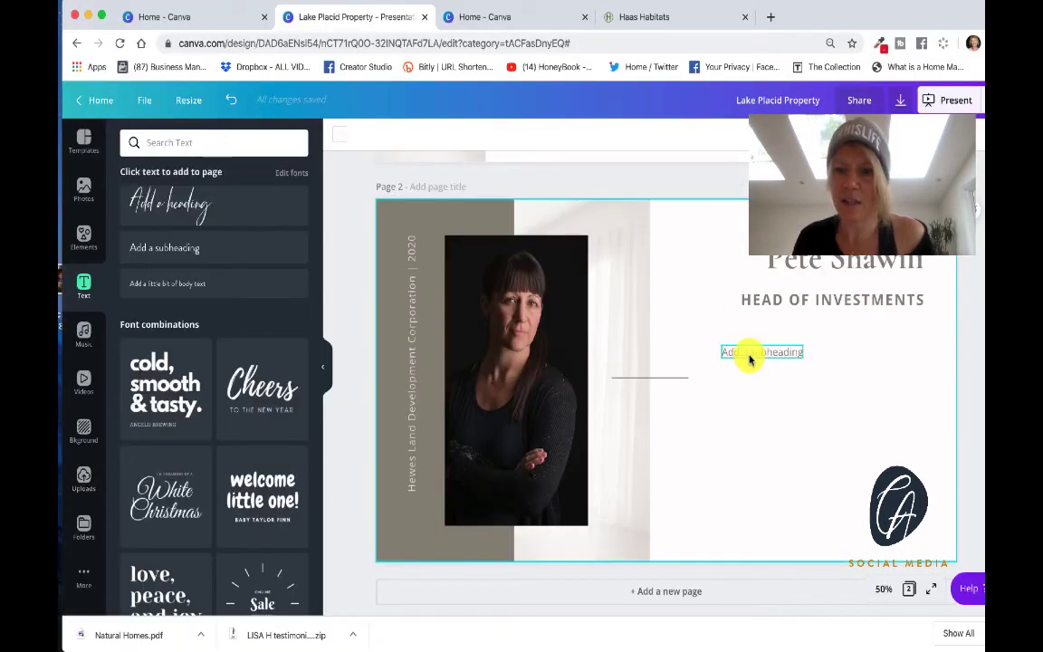
- Enlarge the subheading text to size 30.7 and look at its letter and line spacing options
click(752, 358)
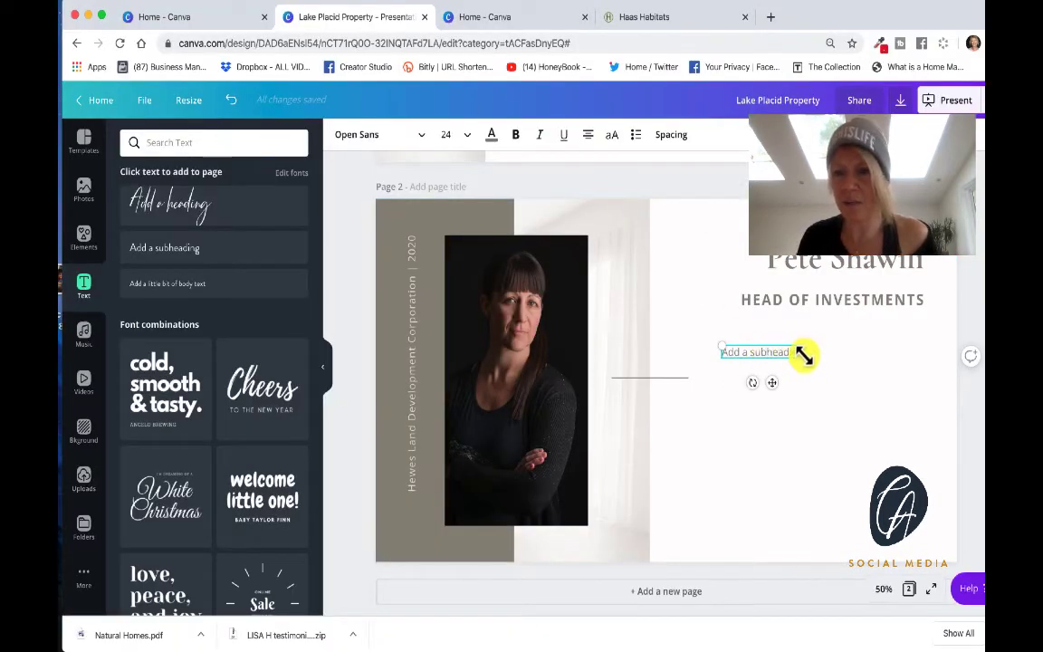
drag(804, 356, 826, 362)
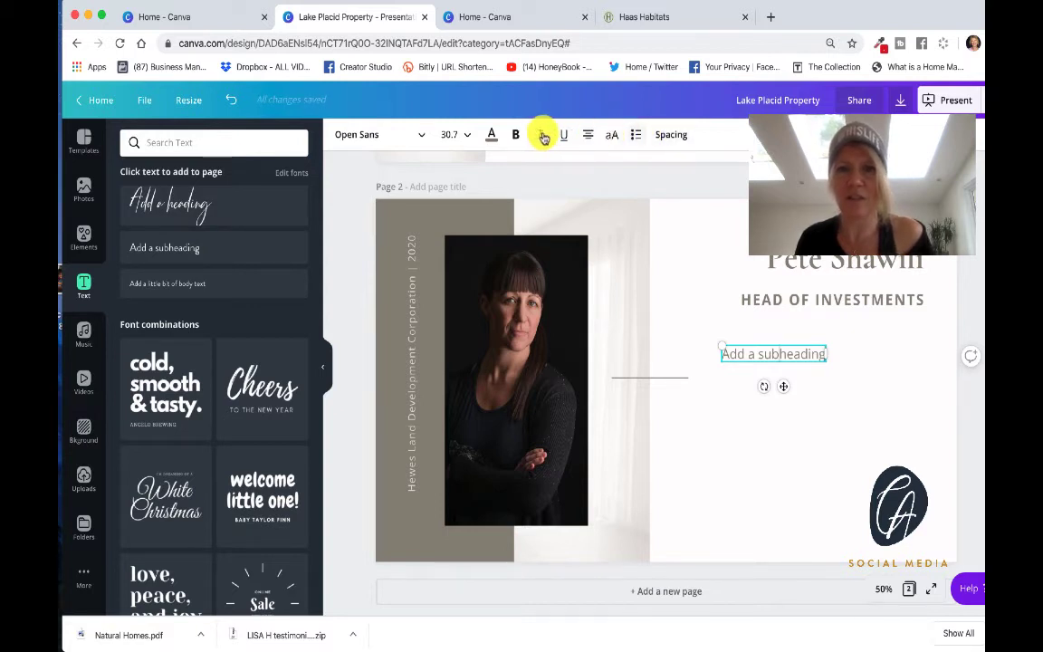
click(671, 138)
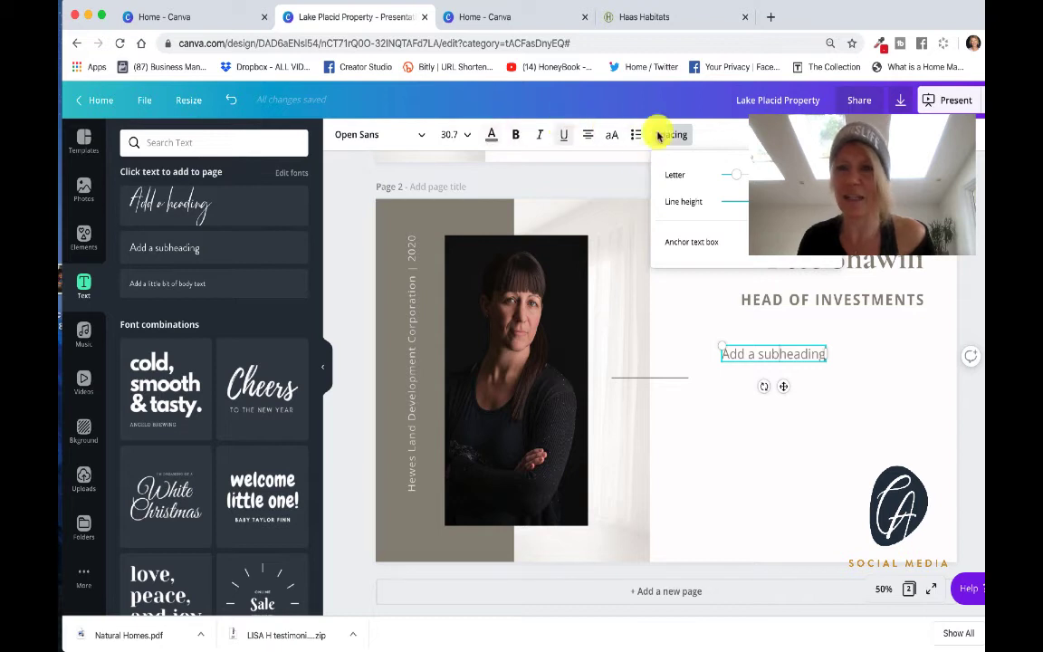
click(741, 142)
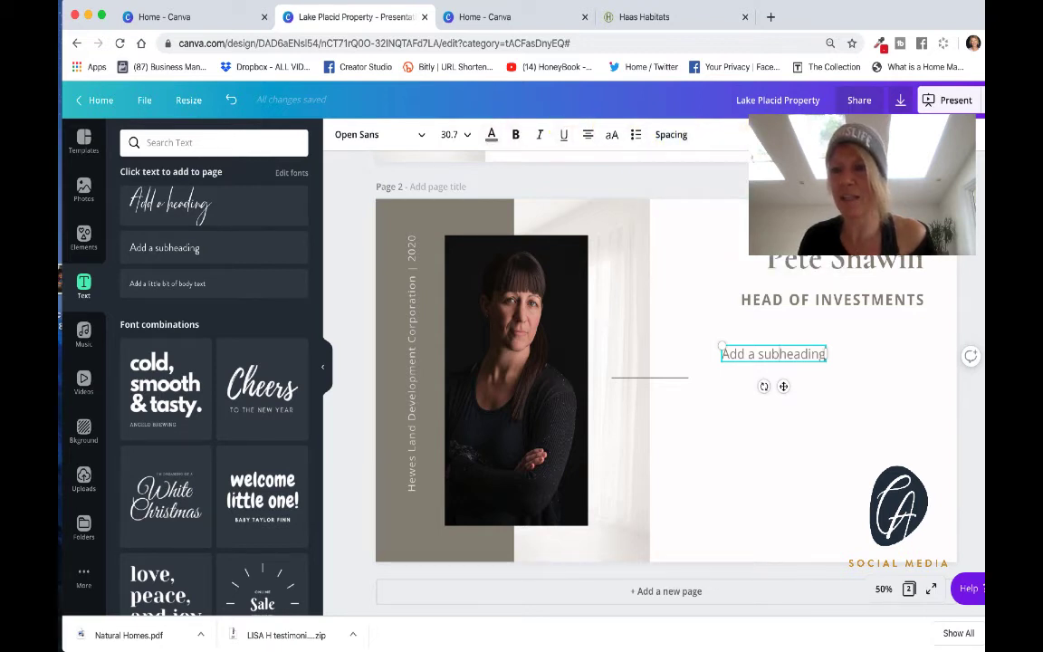
- Make the vertical grey-brown band on page 2 slightly transparent
click(480, 214)
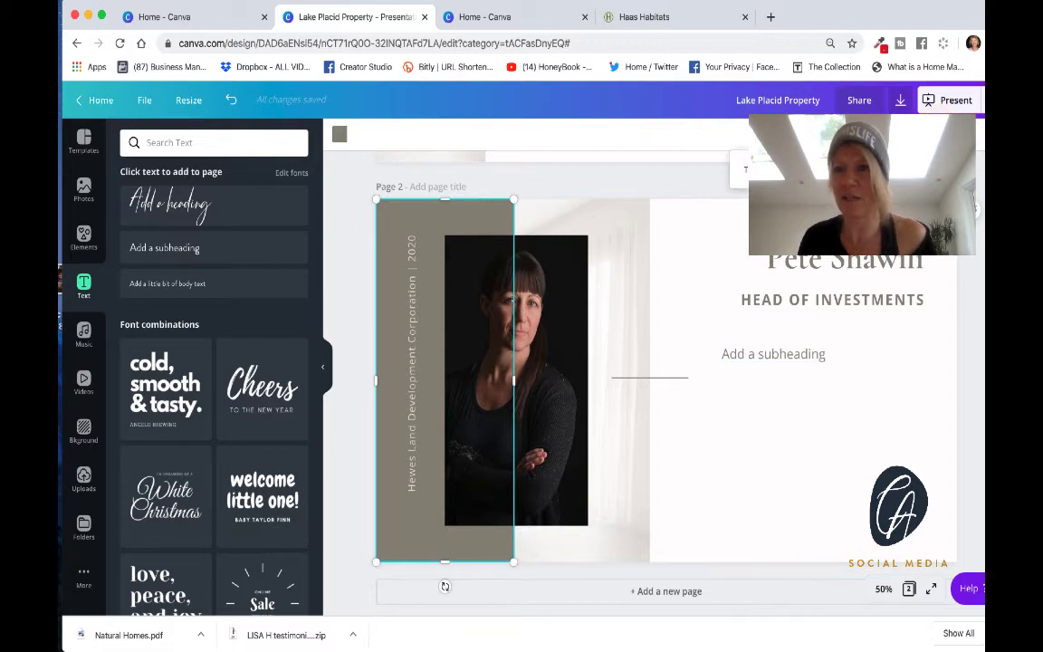
mouse_move(912, 170)
mouse_down()
mouse_move(868, 169)
mouse_move(912, 169)
mouse_up()
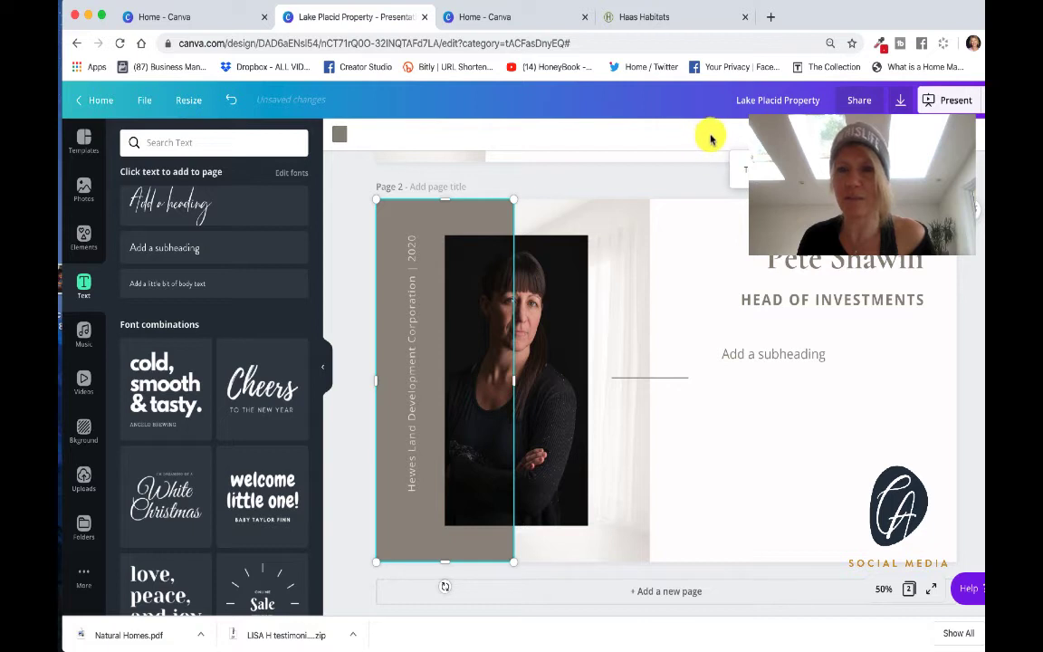
click(775, 134)
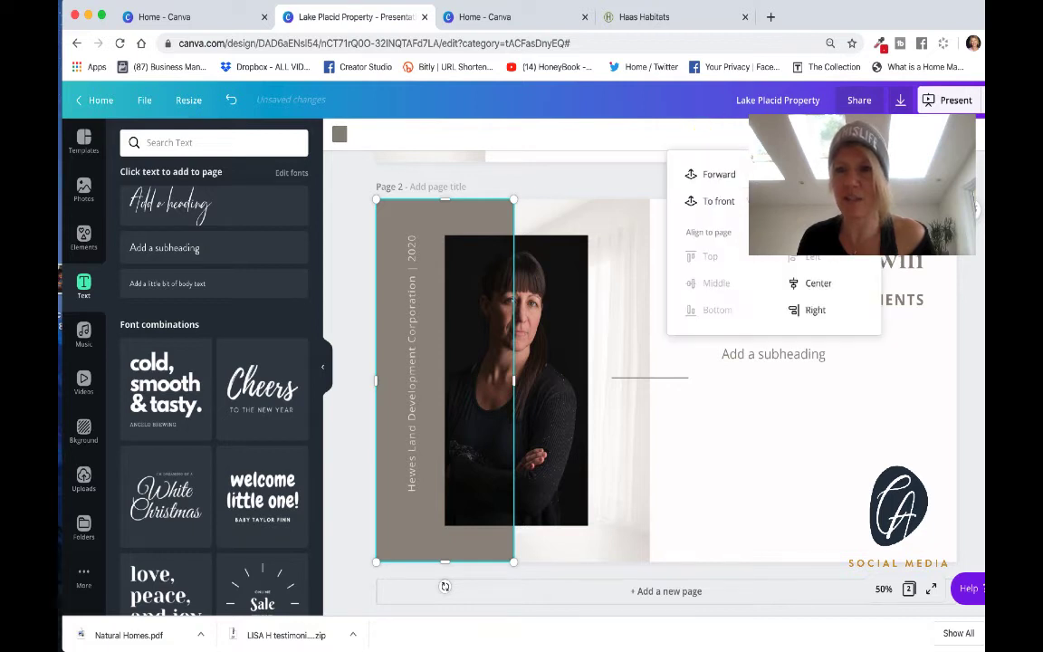
- Send the portrait photo on page 2 backward so it sits behind the semi-transparent grey-brown band
click(417, 261)
click(475, 290)
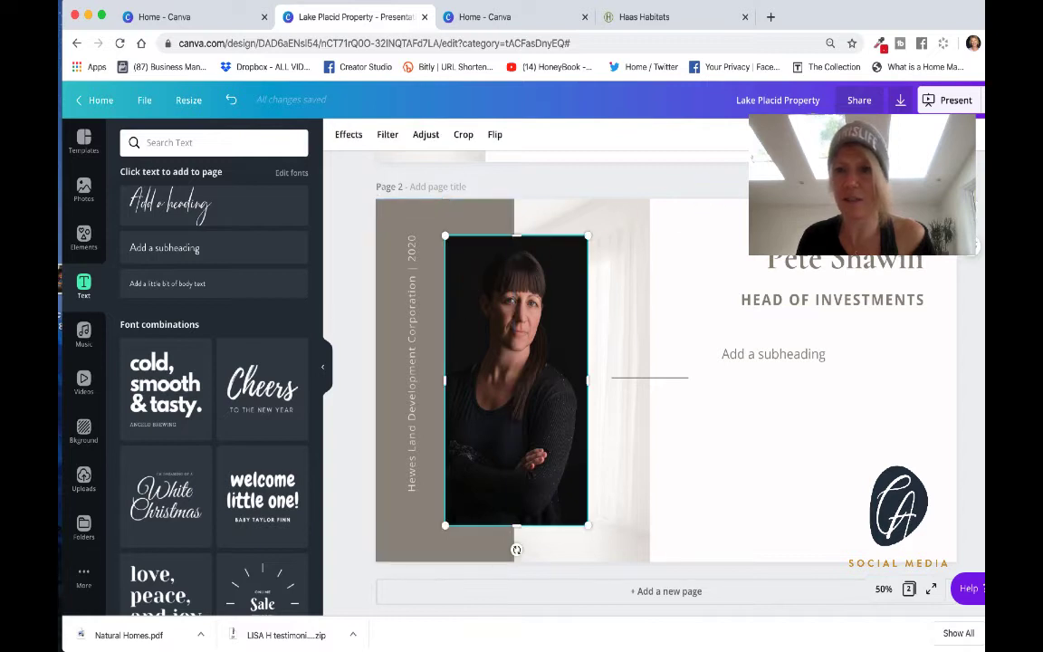
click(774, 134)
click(815, 174)
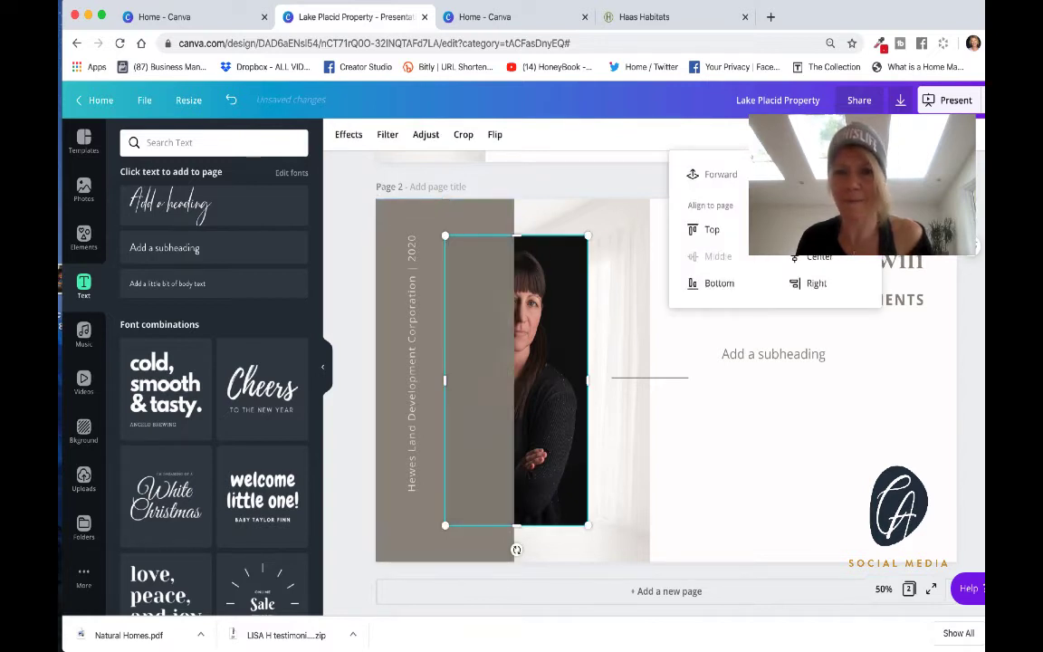
click(469, 316)
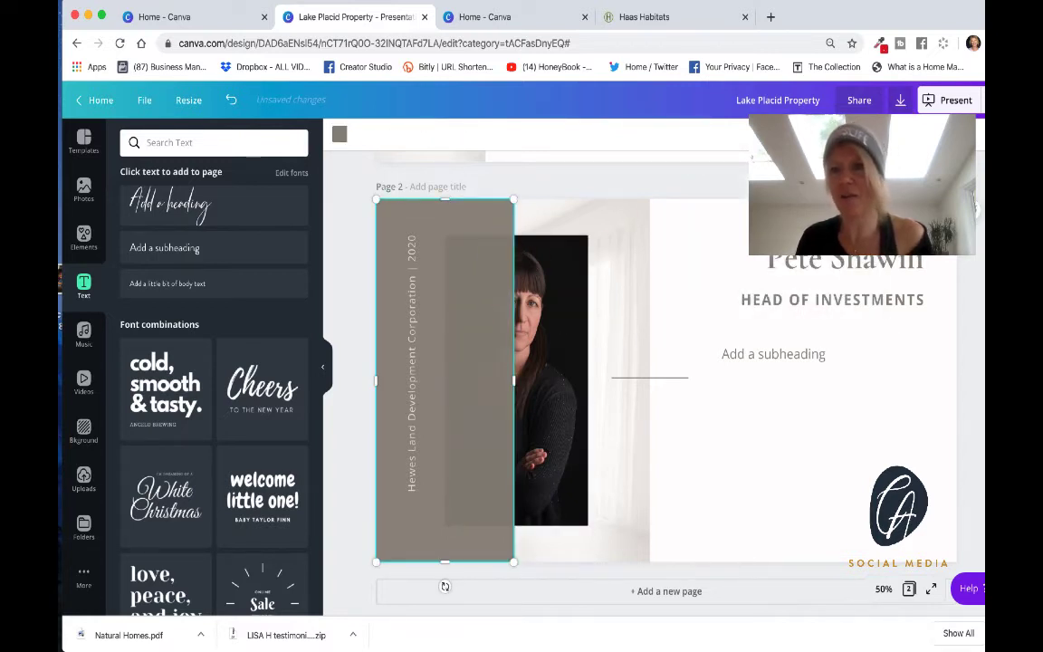
- Try a stronger transparency on page 2's grey-brown band, and undo it along with sending the portrait photo backward
drag(911, 169, 859, 170)
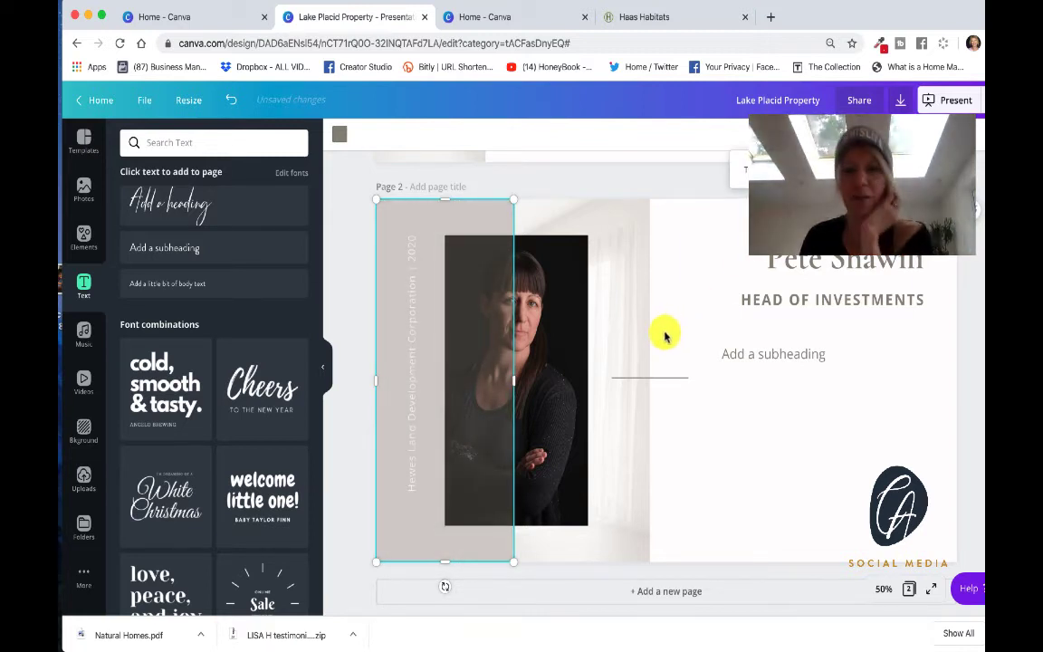
click(615, 354)
key(super+z)
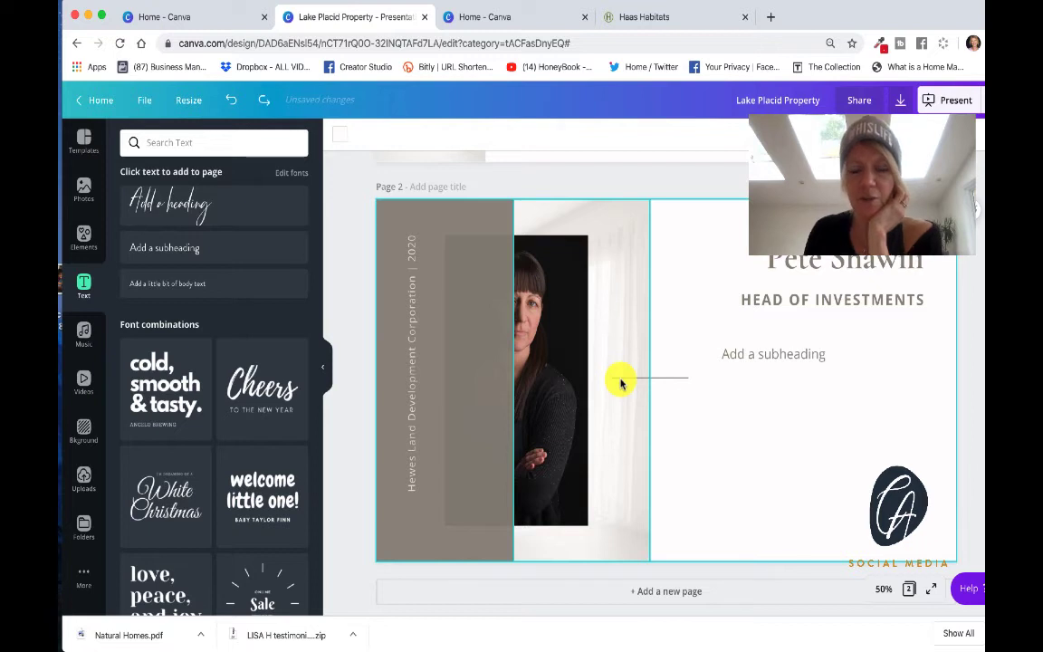
key(super+z)
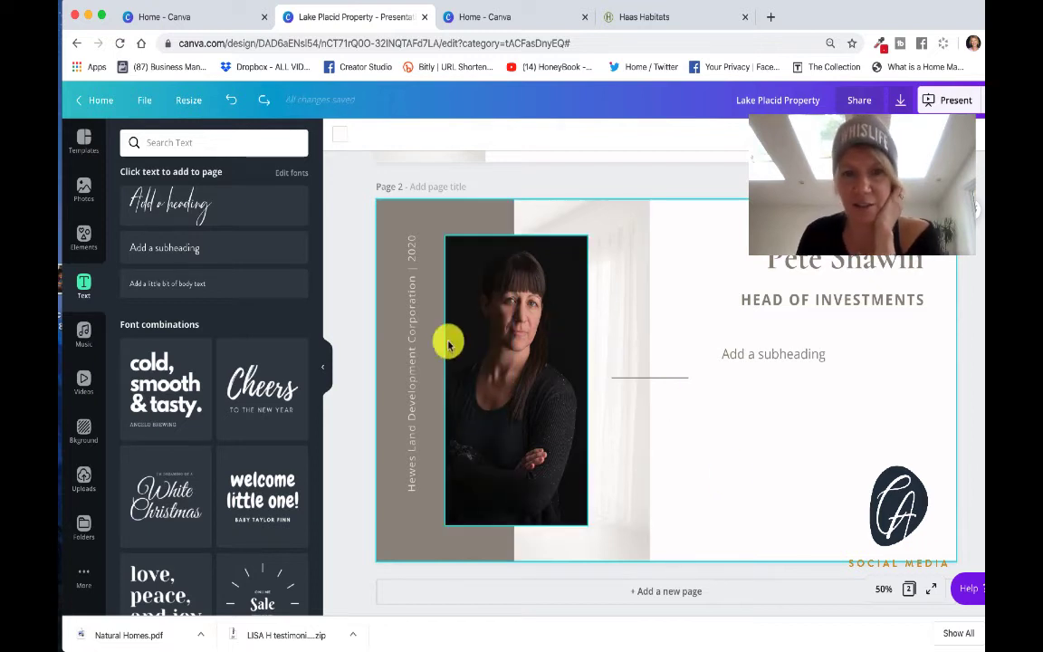
- Add the "Meet our Team" page of the Cream Property Listing Presentation template as a new page after page 2
scroll(738, 430, down, 1)
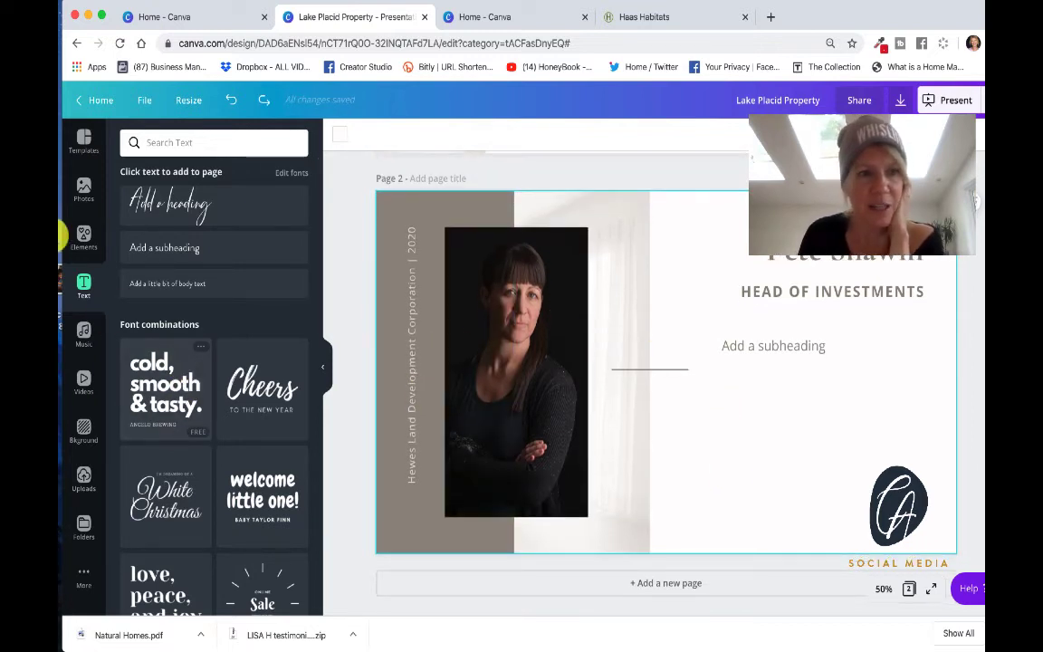
scroll(85, 362, down, 1)
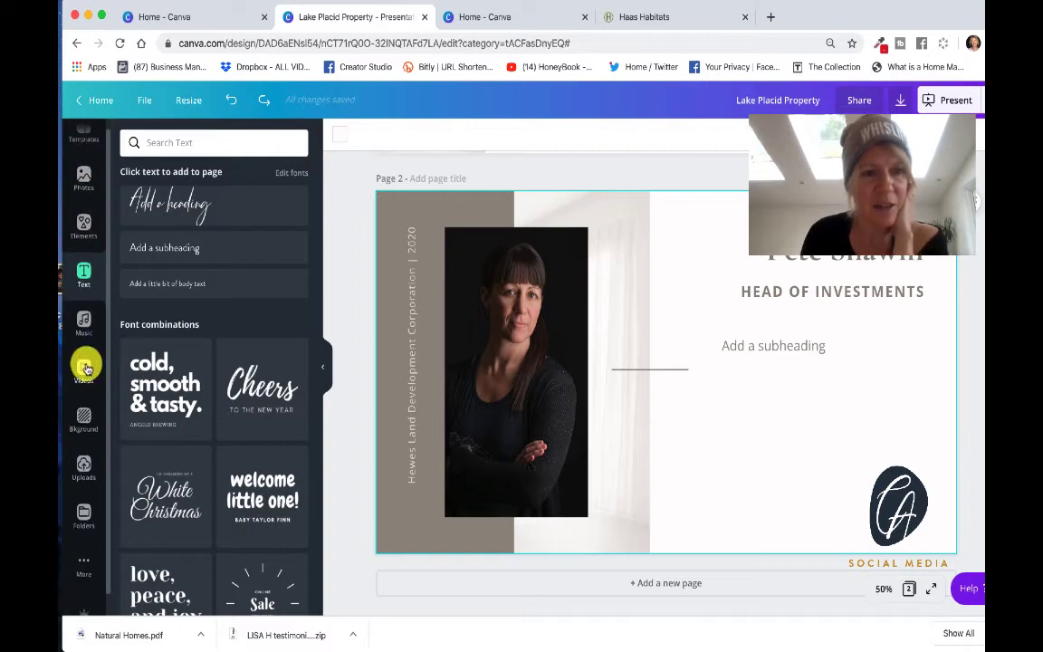
click(83, 140)
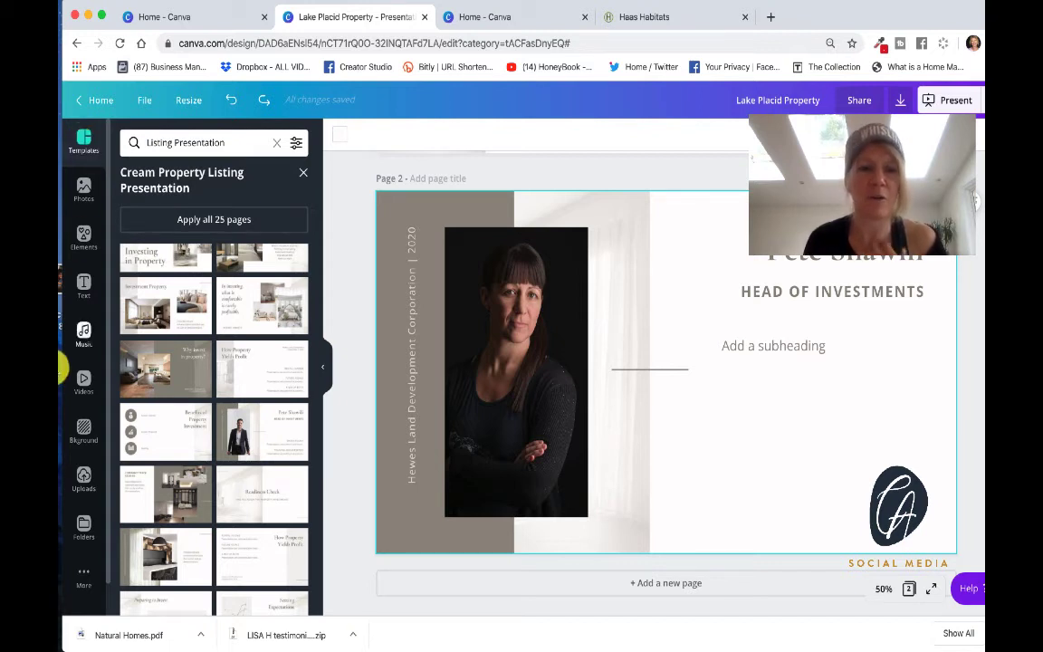
scroll(242, 467, down, 10)
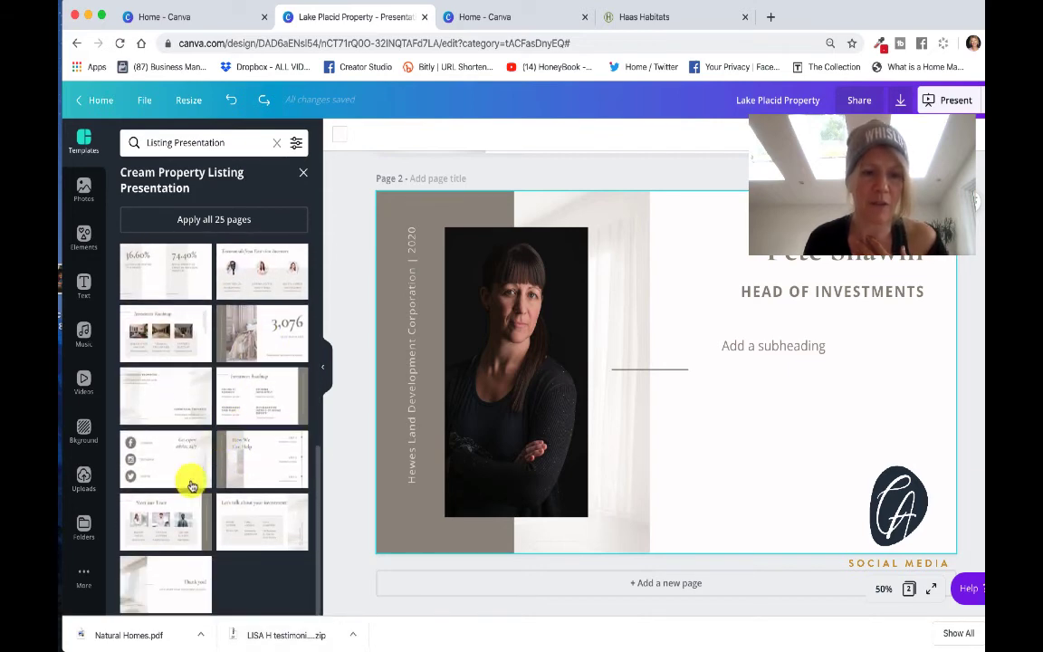
click(161, 523)
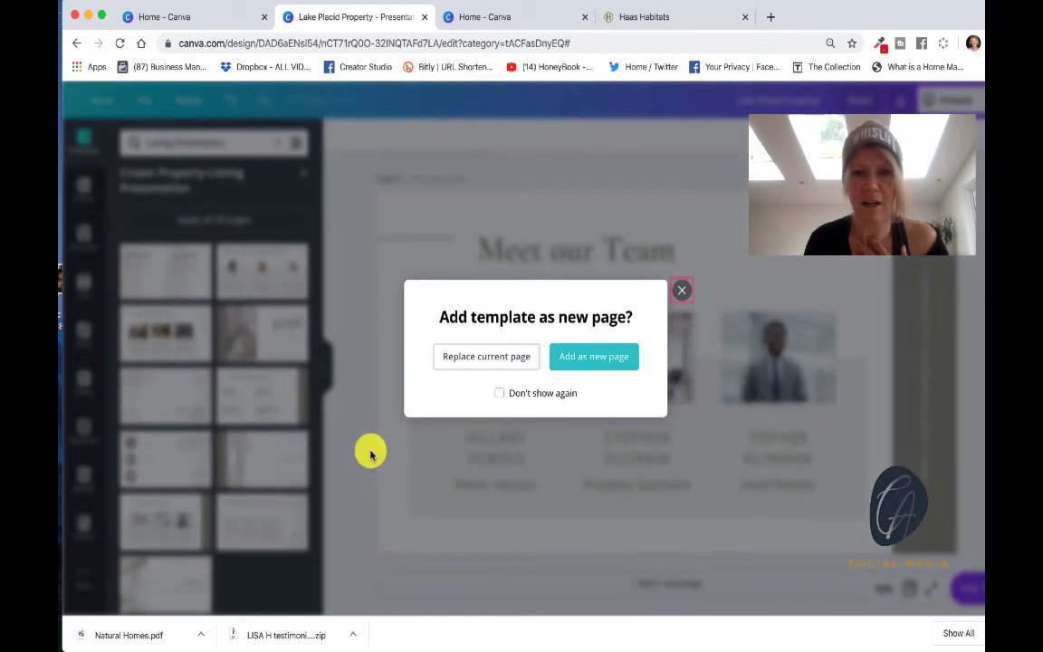
click(577, 356)
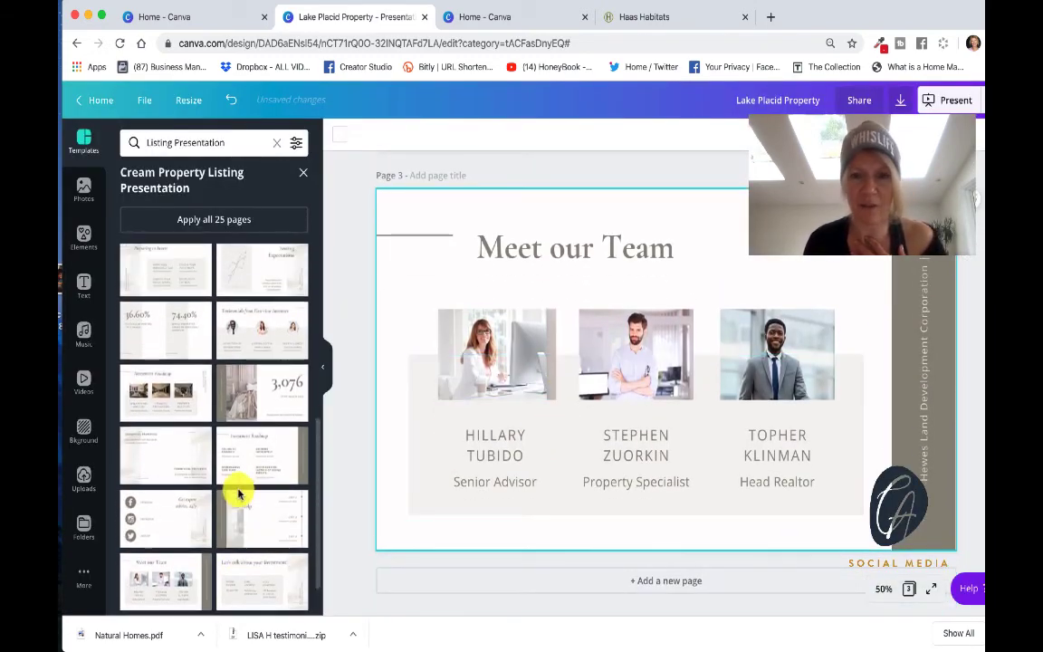
- Replace the "Meet our Team" heading on page 3 with "discover the rooms"
click(543, 257)
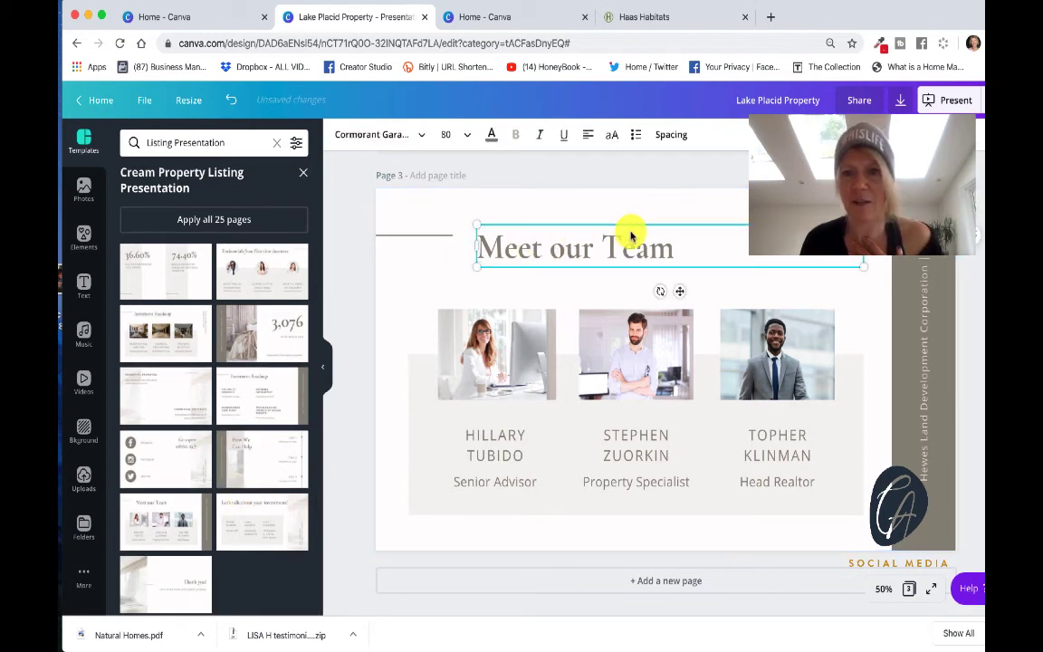
drag(659, 246, 487, 241)
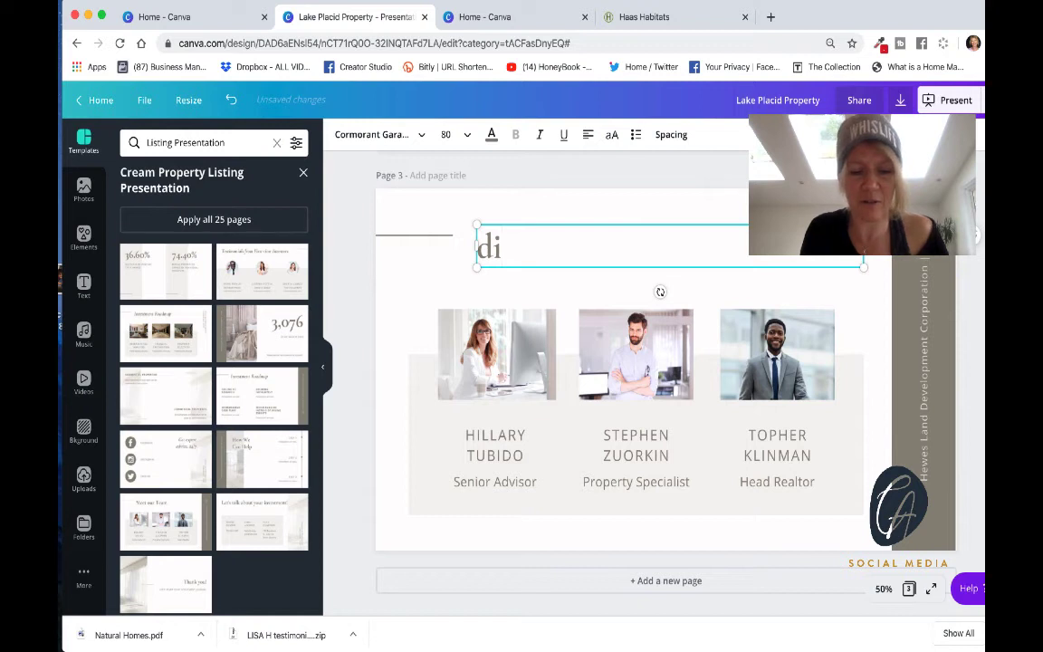
text(sco)
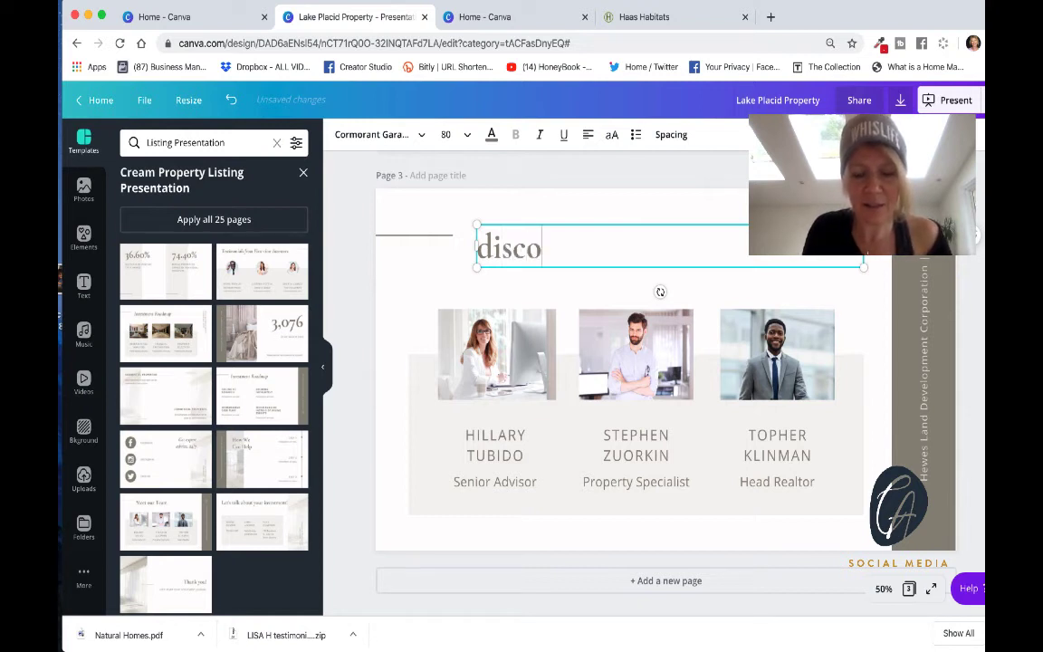
text(ver the rooms)
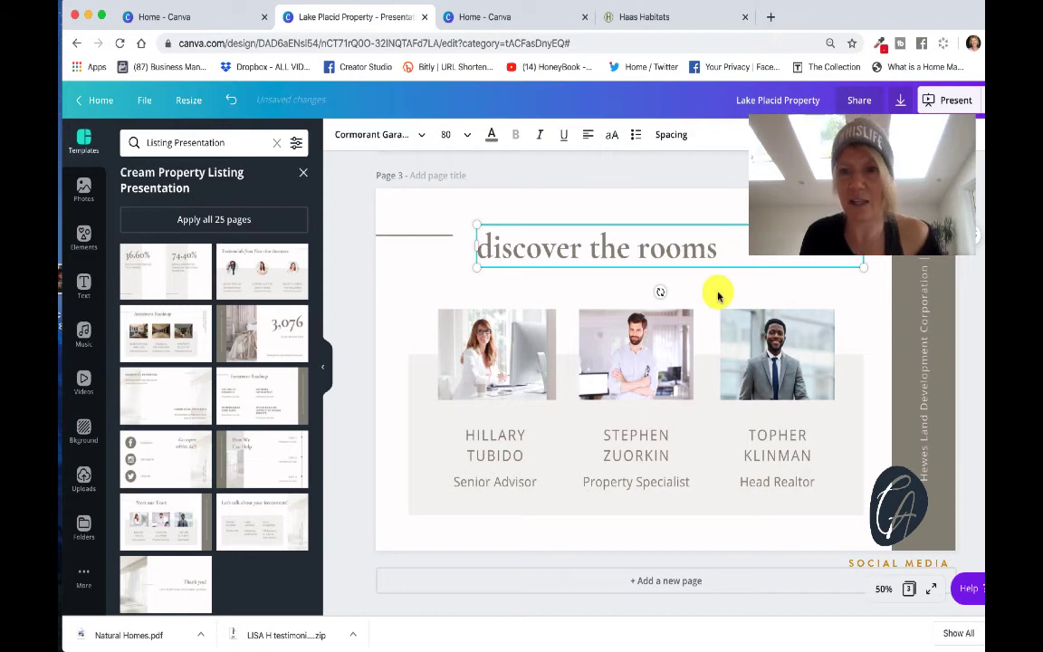
- Duplicate the "discover the rooms" page and compare the copy with the original
scroll(718, 294, up, 2)
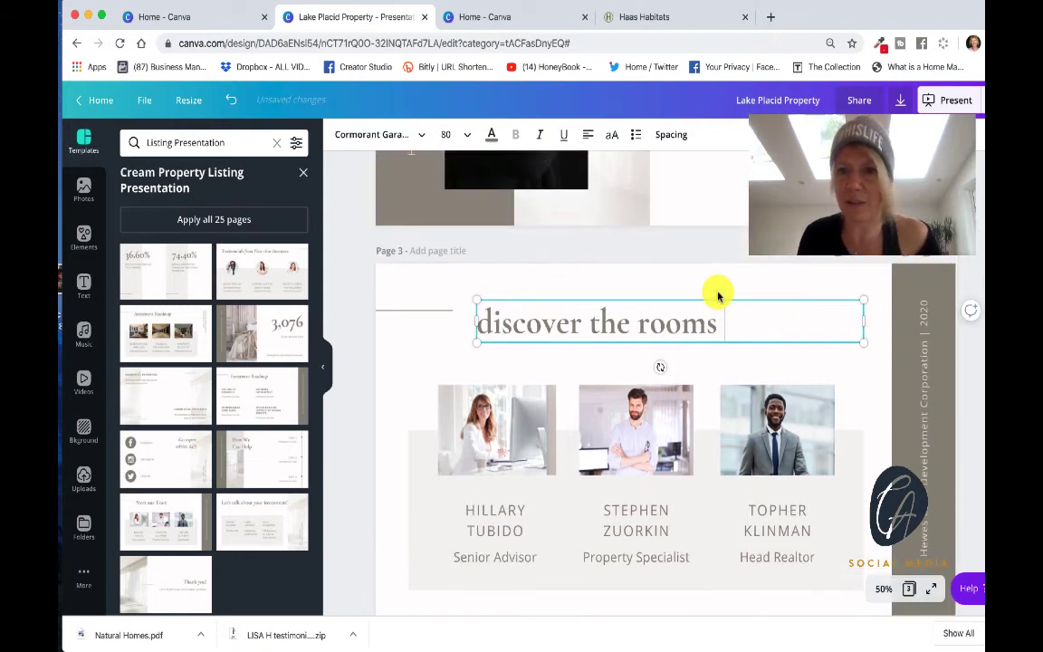
click(904, 253)
scroll(601, 319, up, 3)
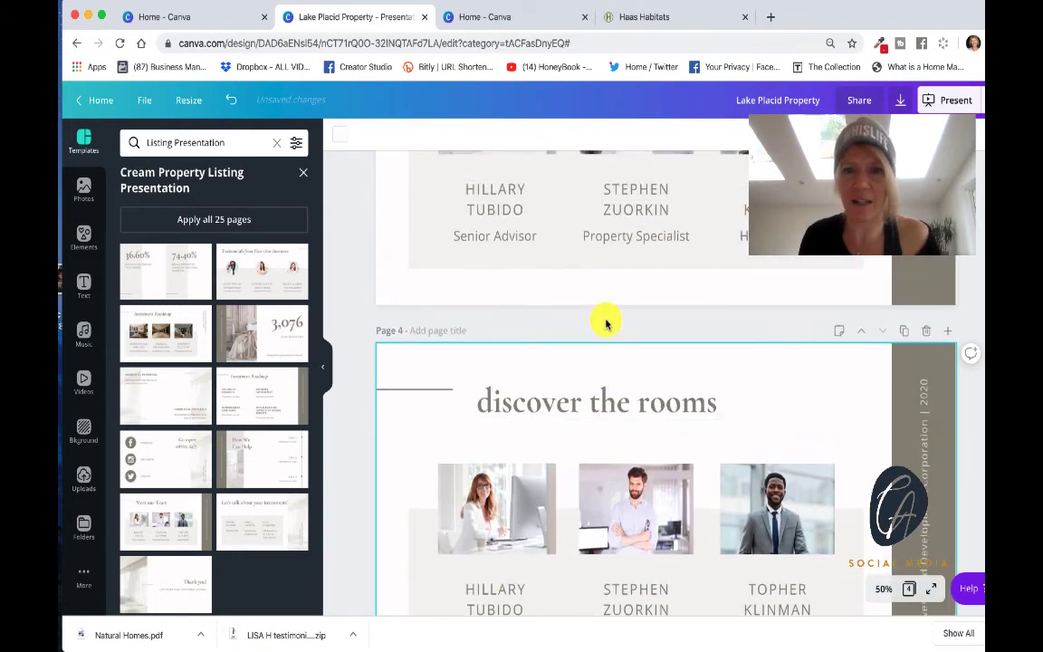
scroll(682, 287, up, 3)
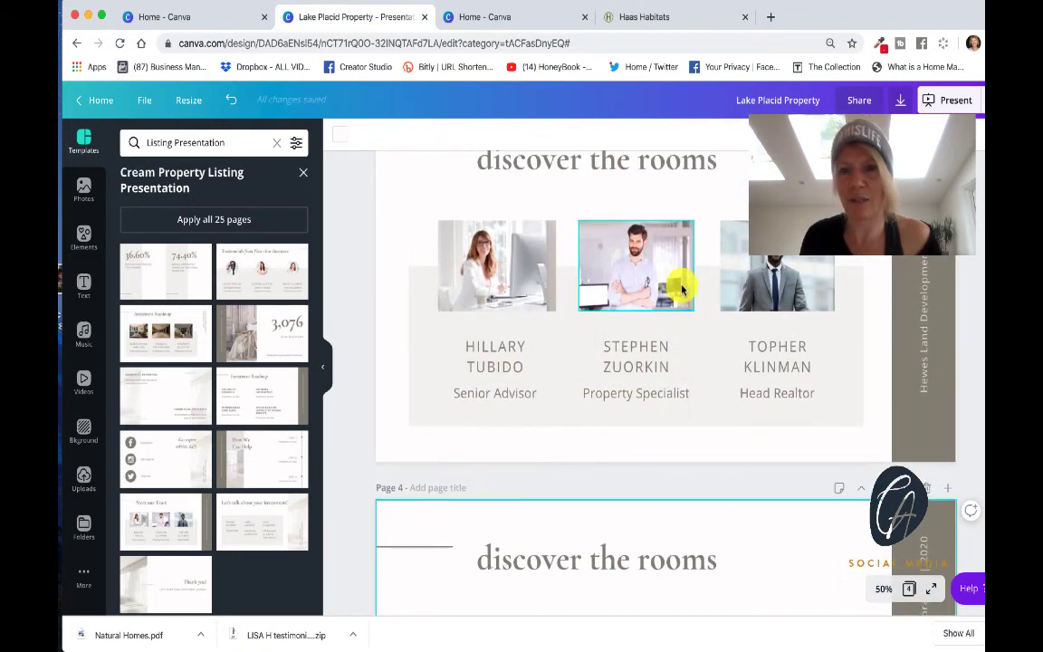
scroll(682, 286, down, 4)
scroll(681, 286, up, 1)
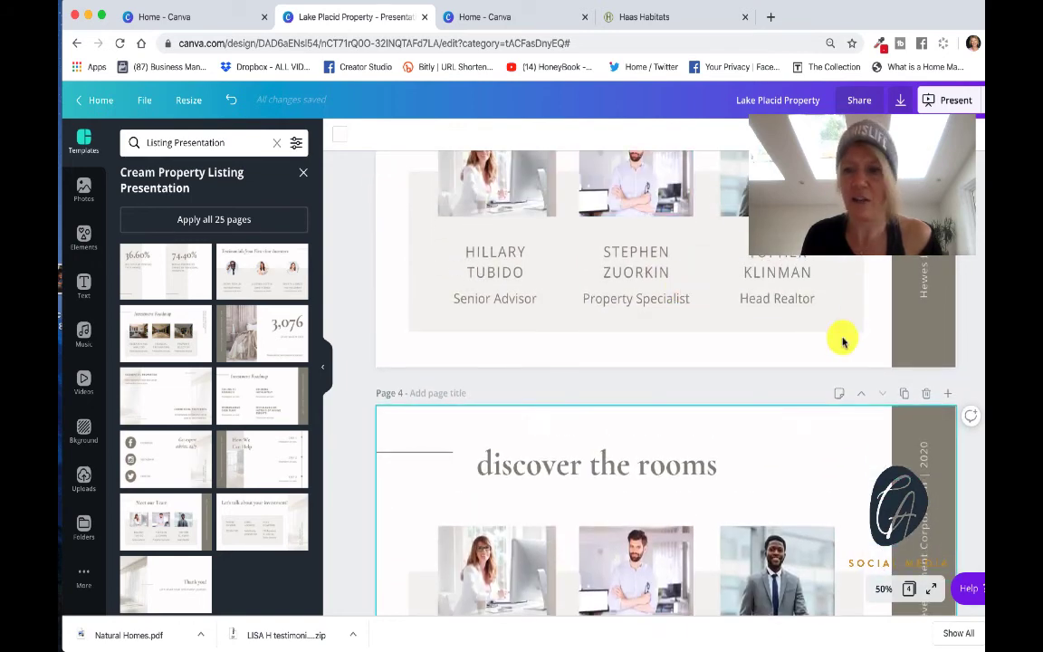
- Add the template page with the bedroom photo and "3,076" as a new page, and move it up to page 4
scroll(252, 330, up, 1)
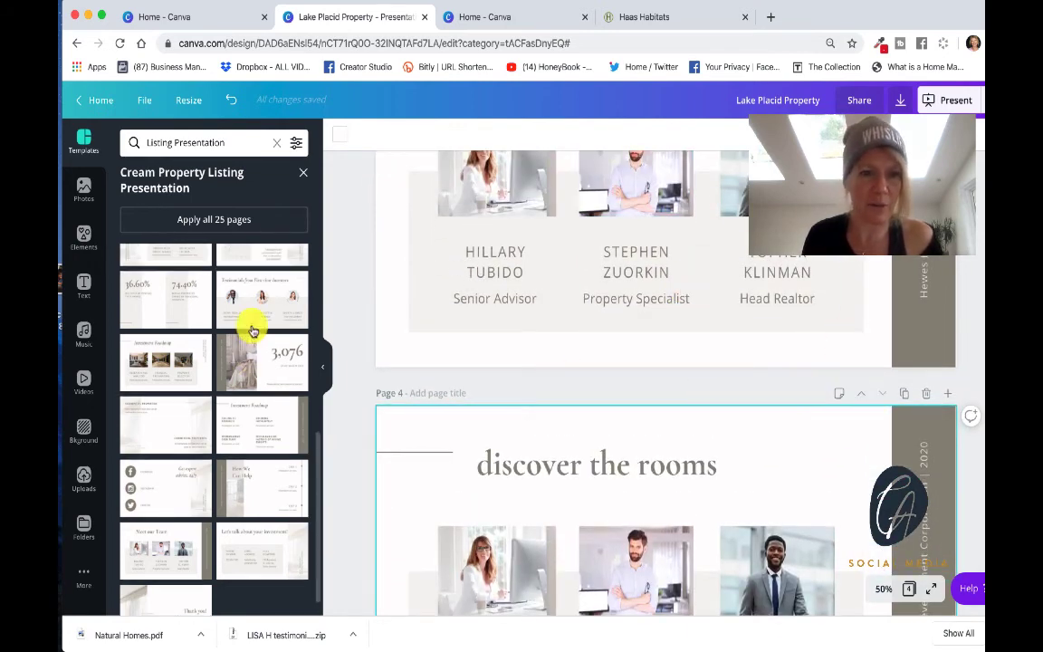
click(252, 362)
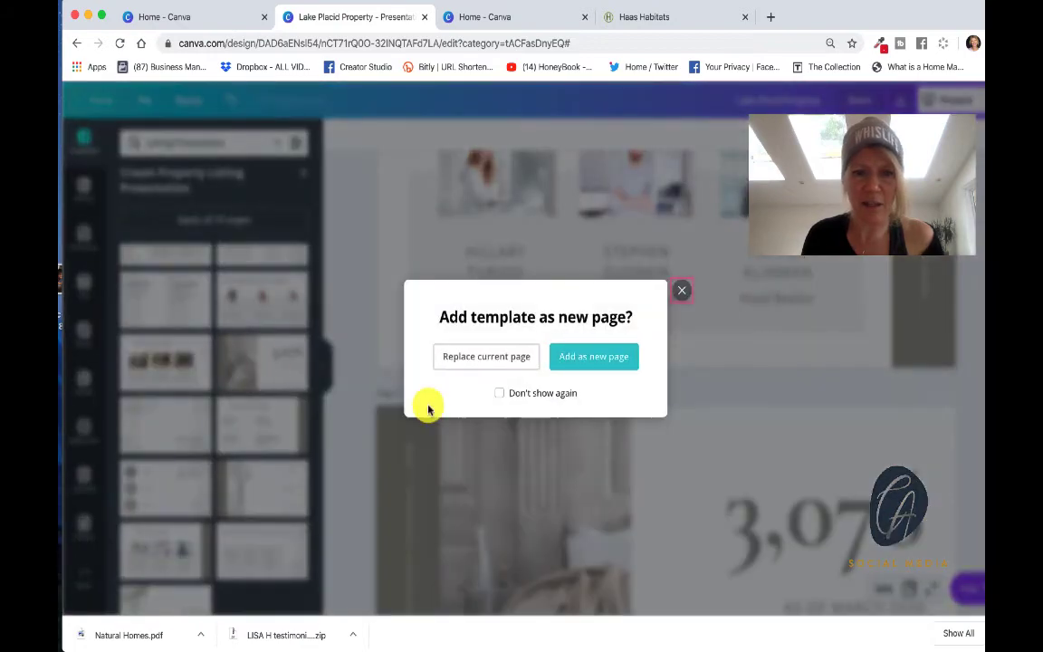
click(574, 362)
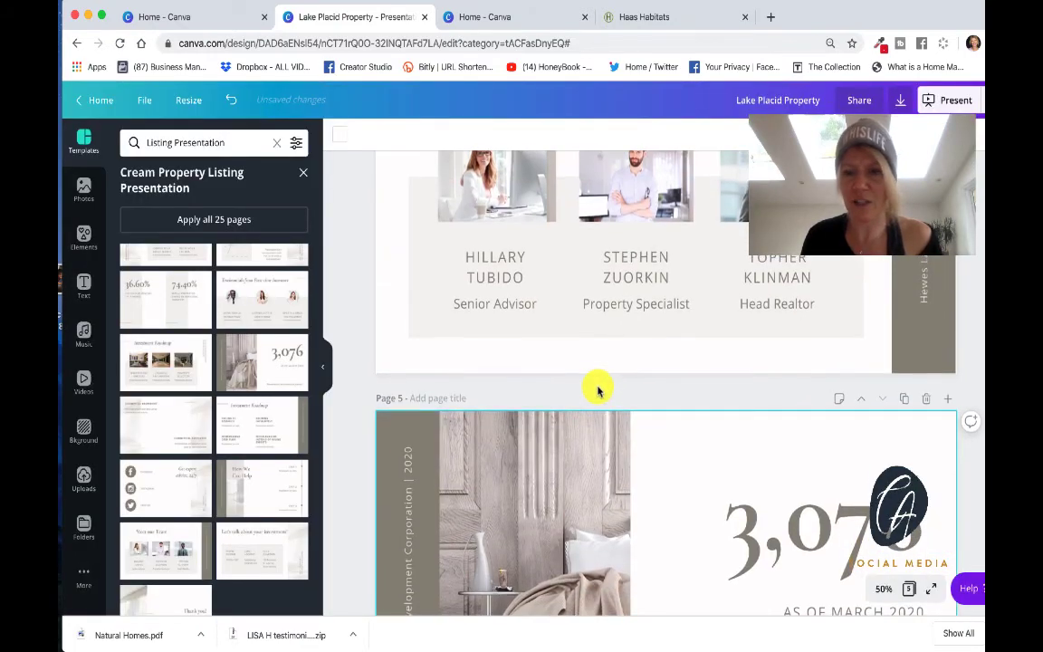
click(861, 400)
scroll(806, 476, down, 4)
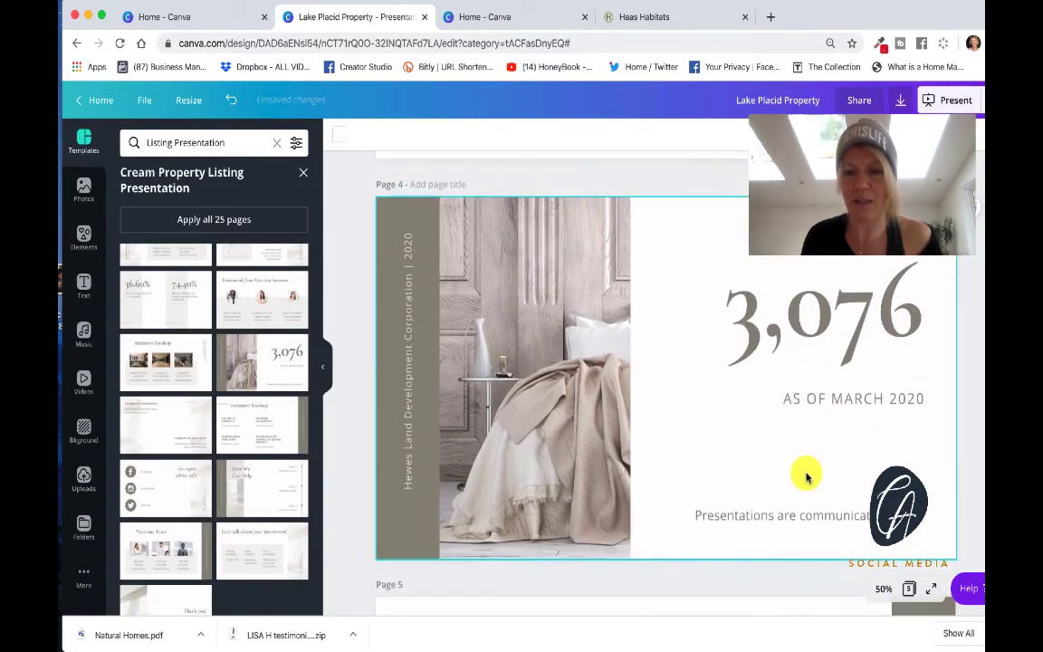
- Return to the cover page, preview the Circle and Rise animation styles for presenting, and look at the other publishing options
scroll(807, 475, up, 4)
scroll(806, 476, up, 8)
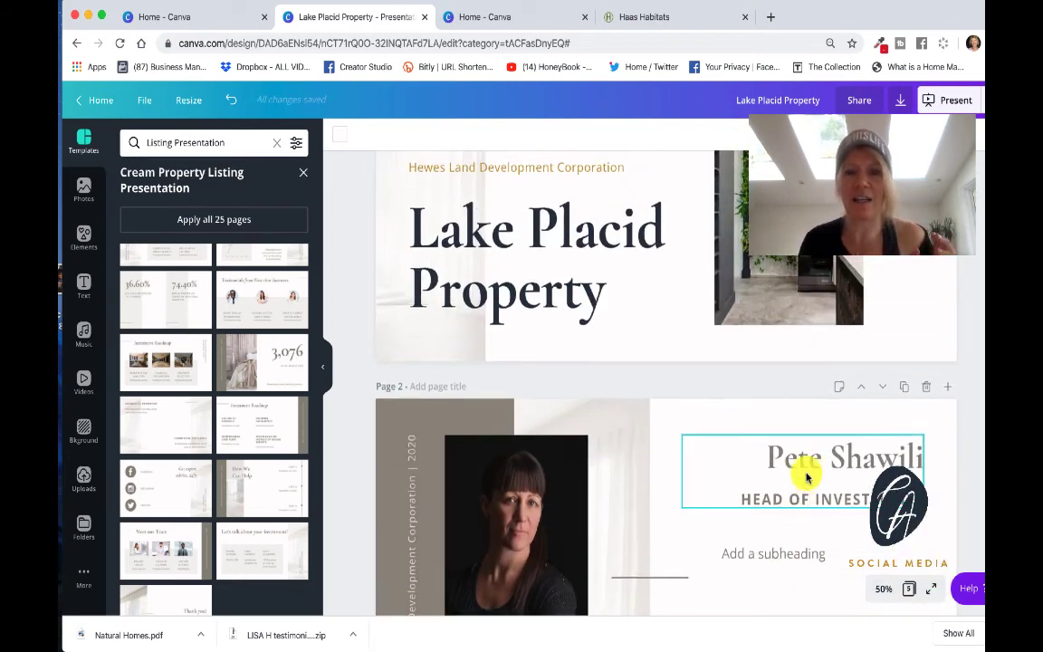
scroll(806, 478, up, 3)
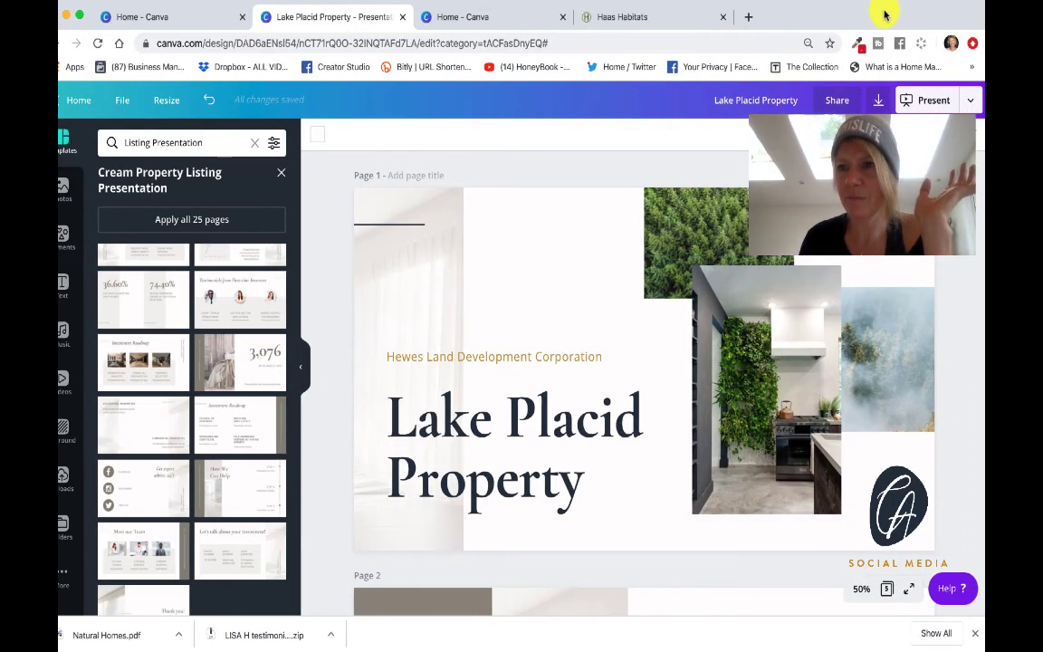
click(969, 104)
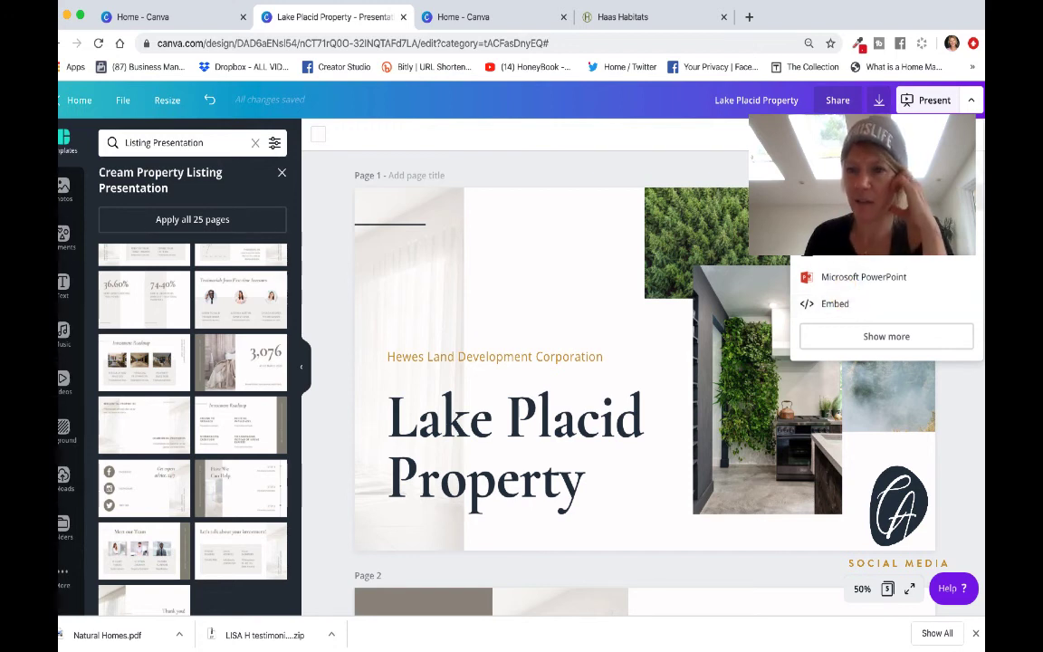
click(851, 168)
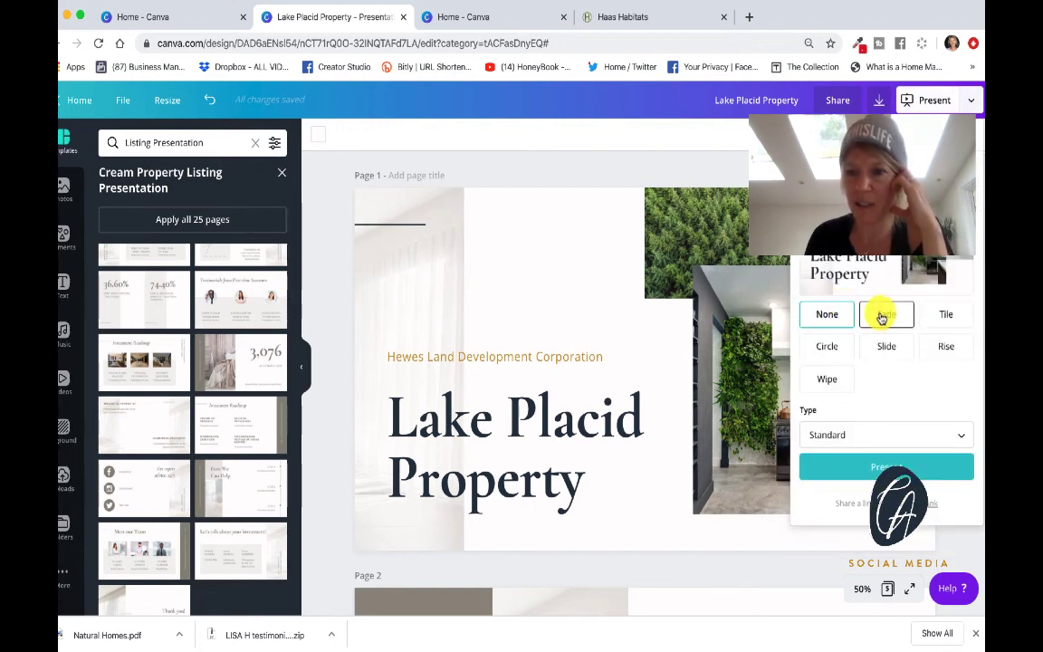
click(835, 349)
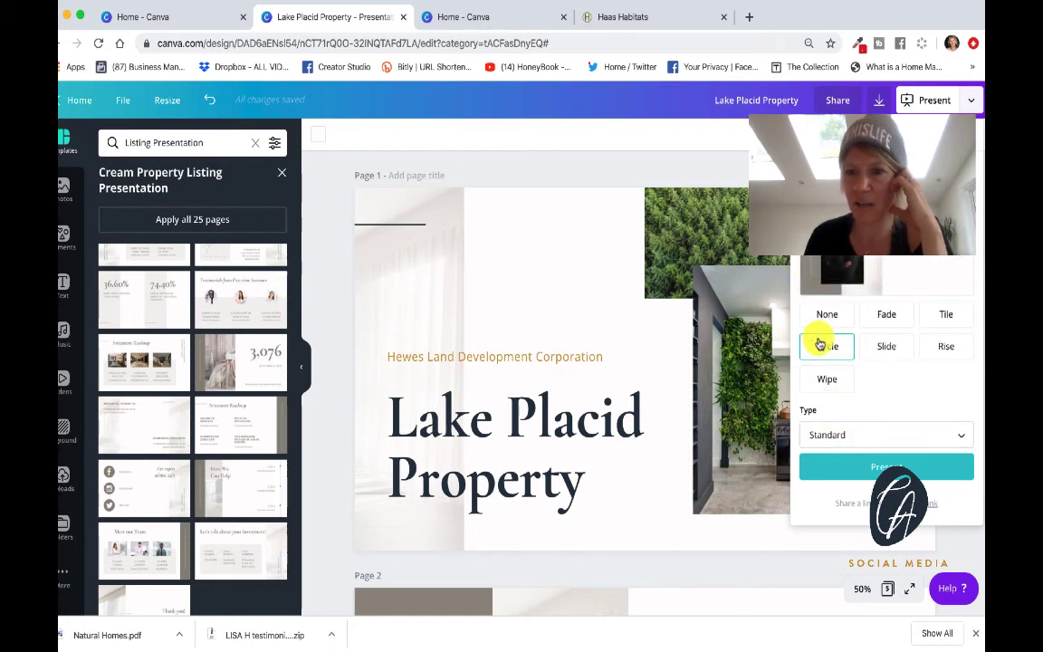
click(943, 349)
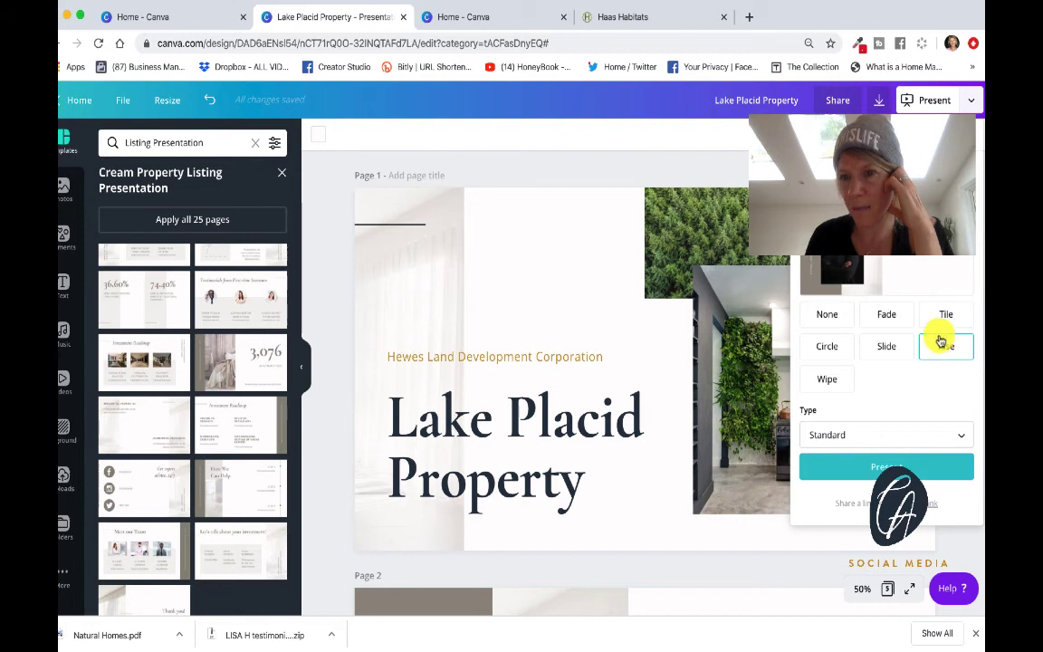
click(968, 100)
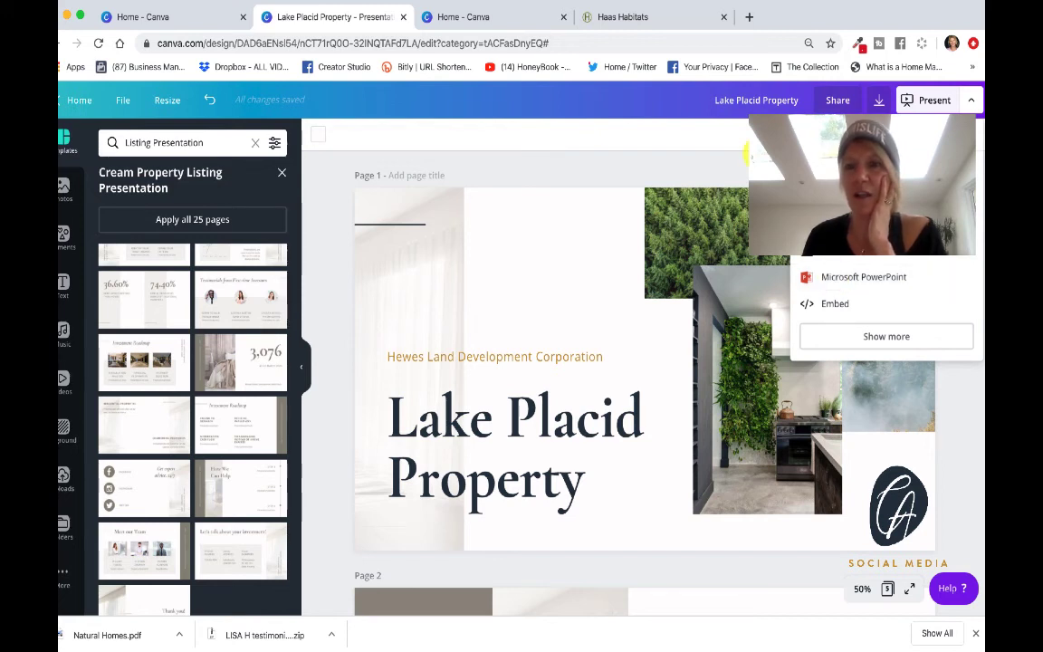
click(722, 163)
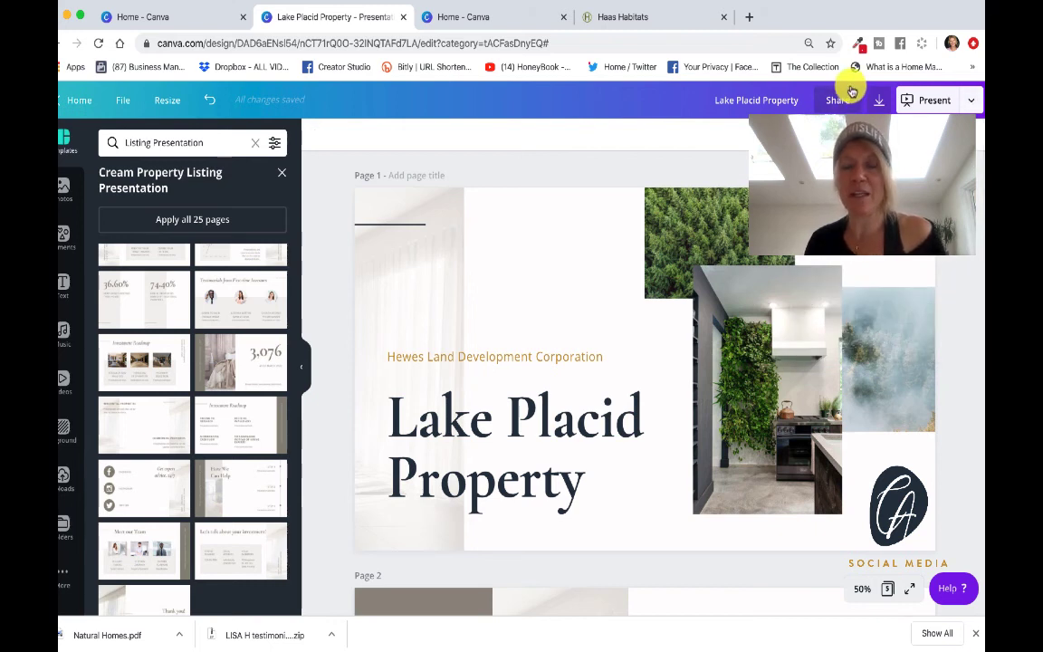
- Download the Lake Placid Property presentation as a PDF
click(879, 106)
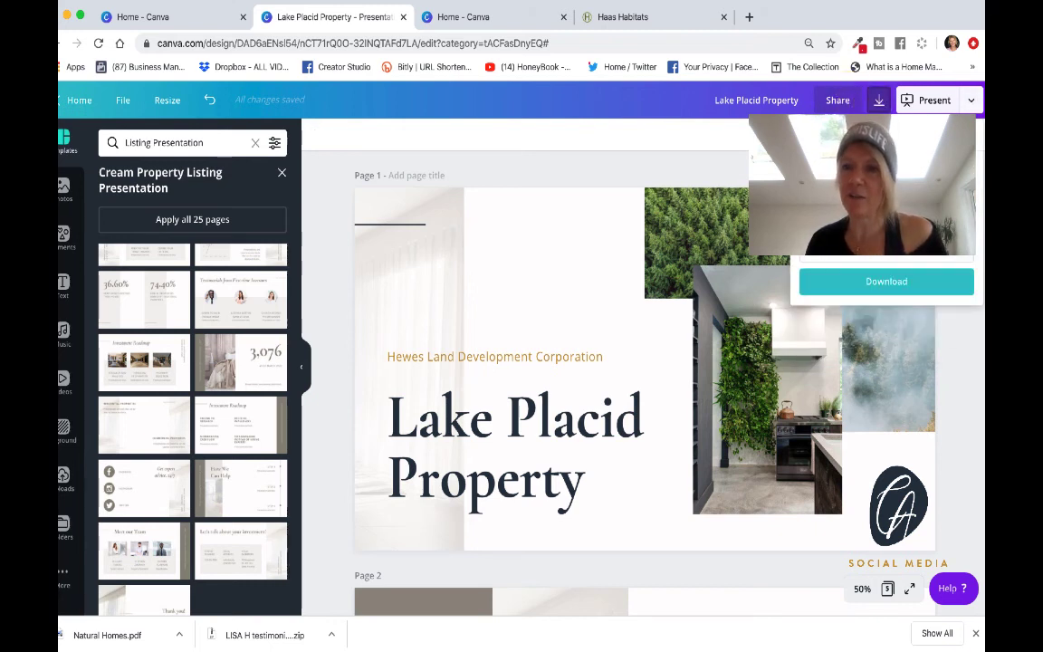
click(885, 181)
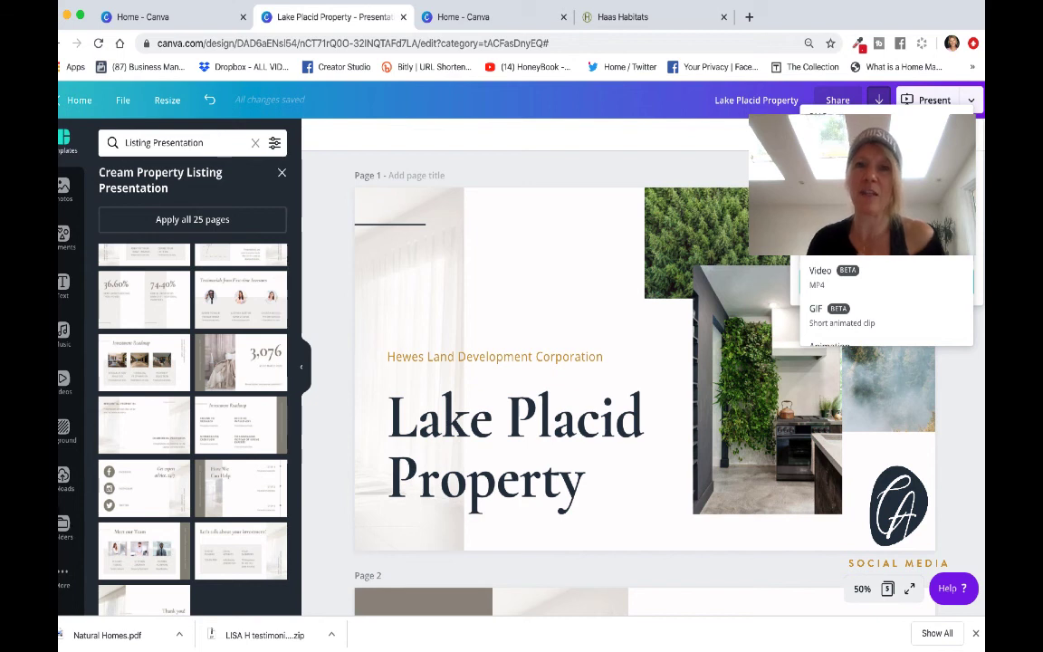
click(871, 236)
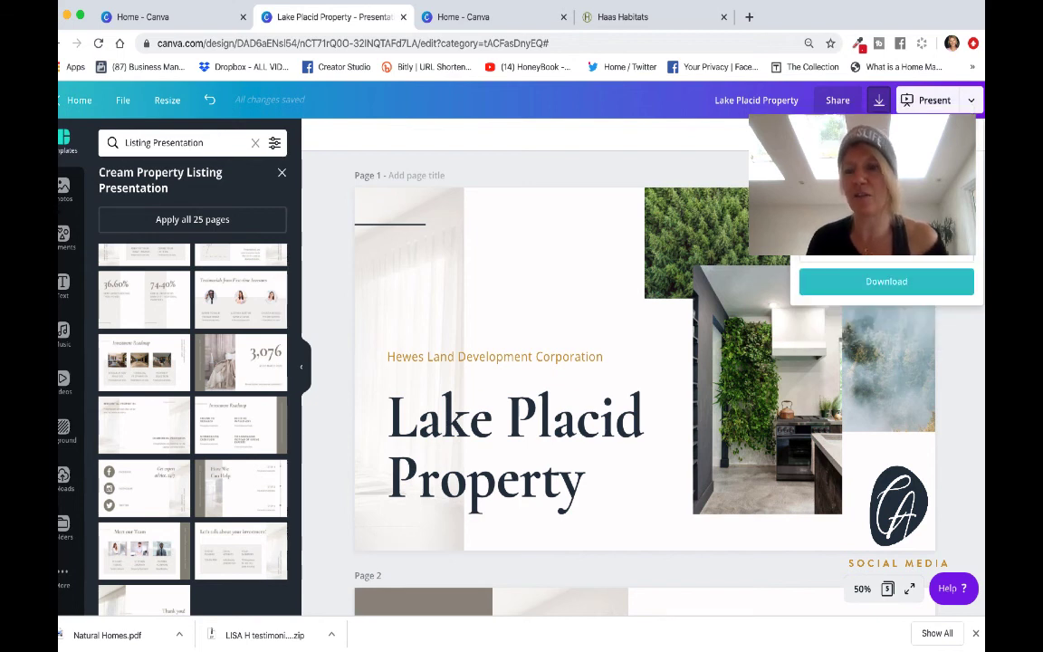
click(871, 290)
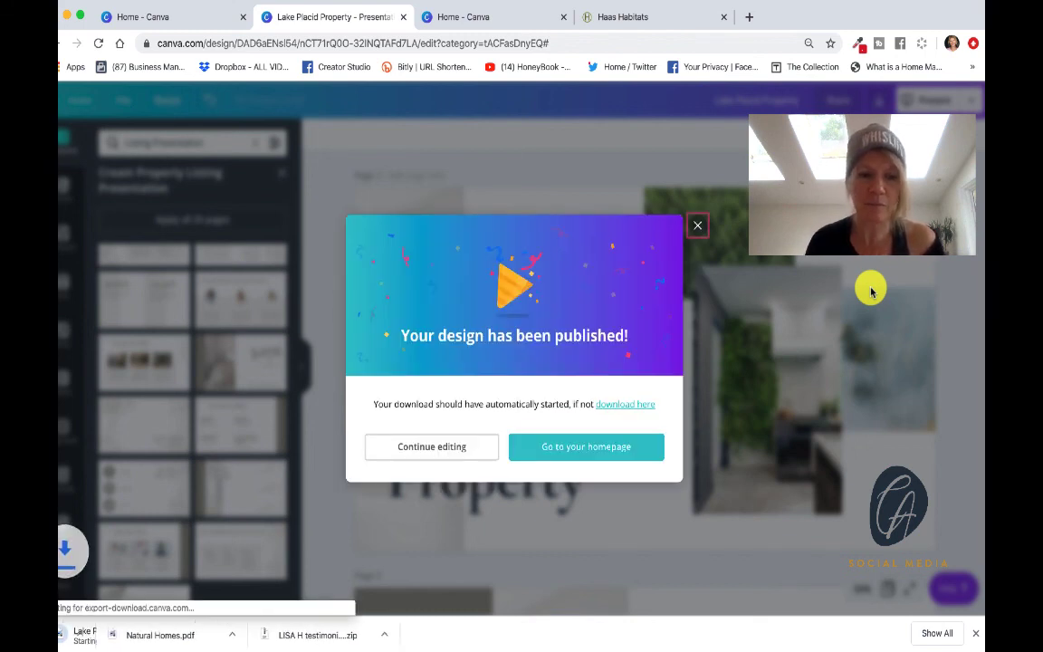
- Open the downloaded Lake Placid Property PDF and zoom out to view the whole cover page
click(117, 635)
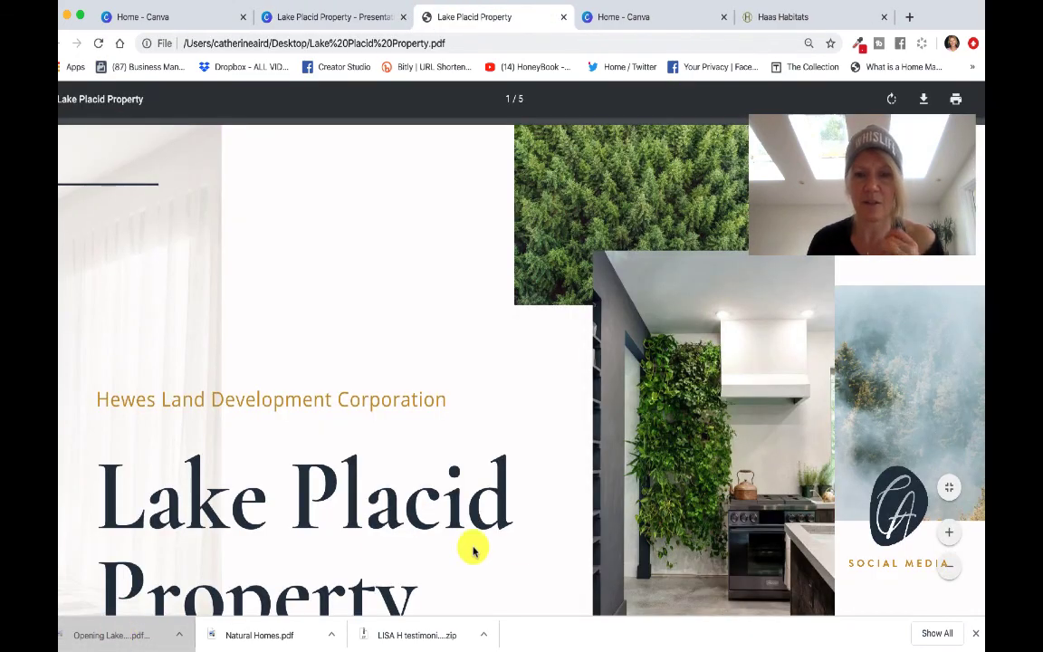
click(950, 576)
click(949, 576)
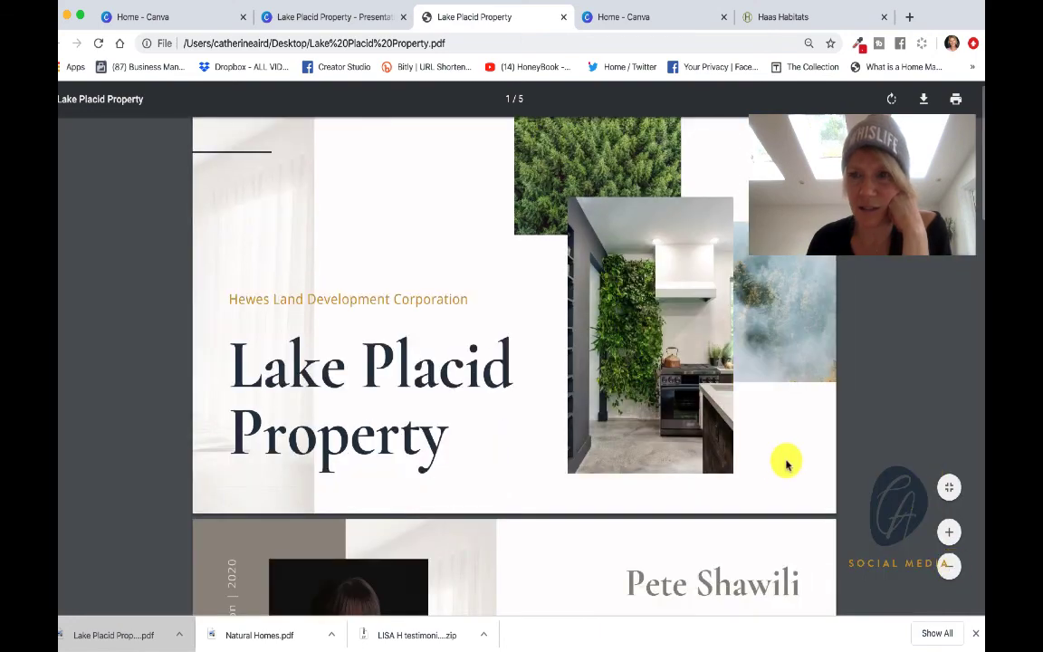